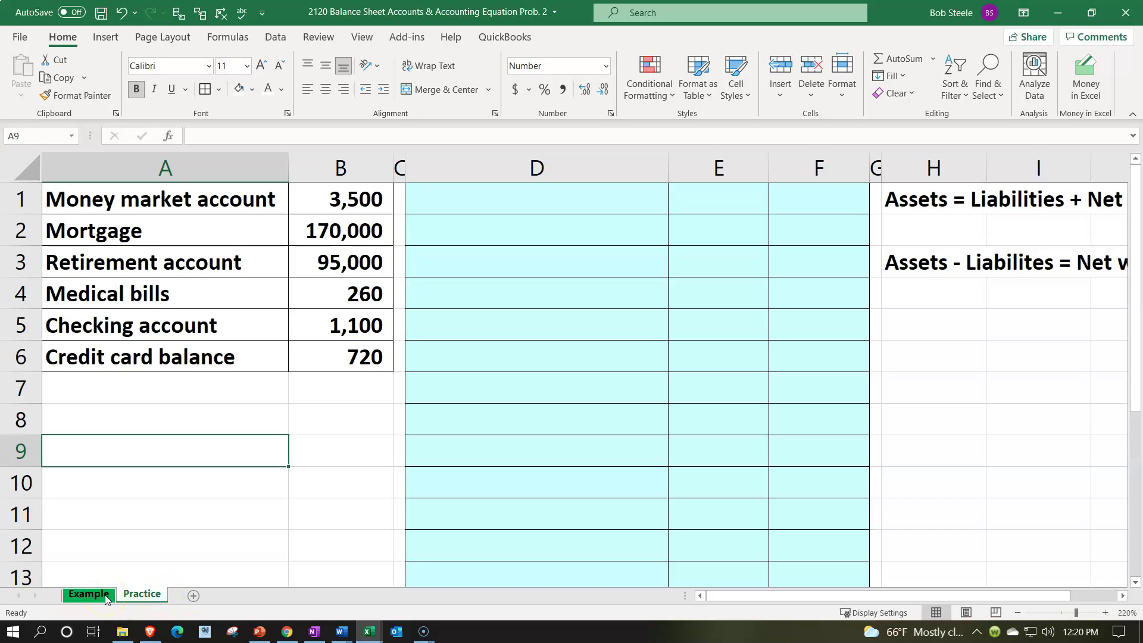
# - Review the blank cyan worksheet area and the two accounting equations in rows 1 and 3 beginning in column H
pyautogui.click(186, 385)
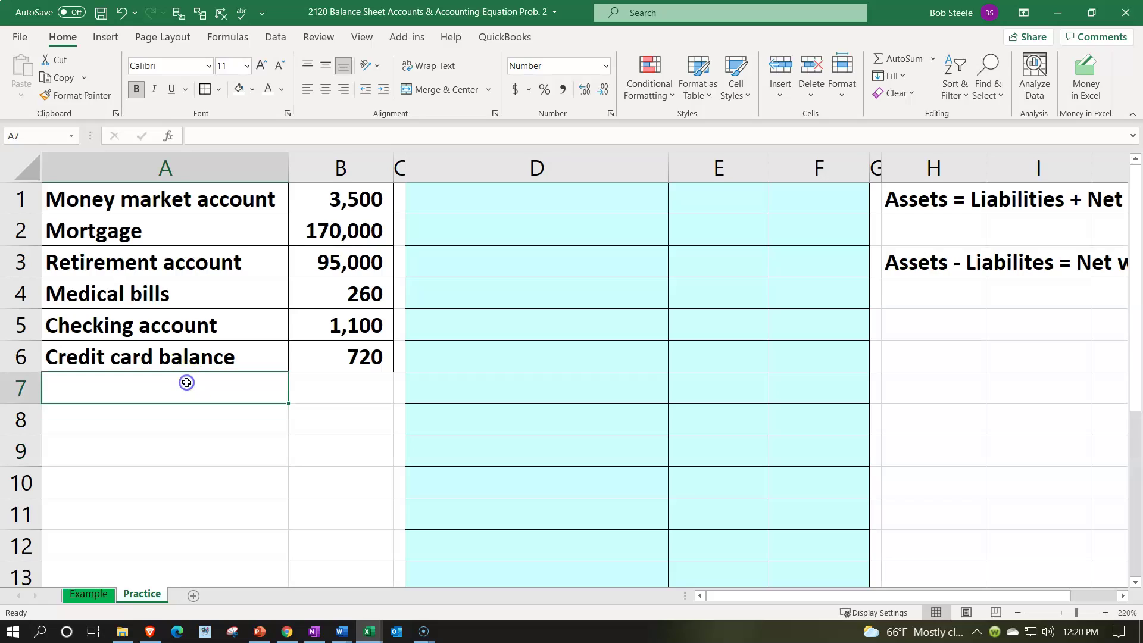
pyautogui.click(508, 351)
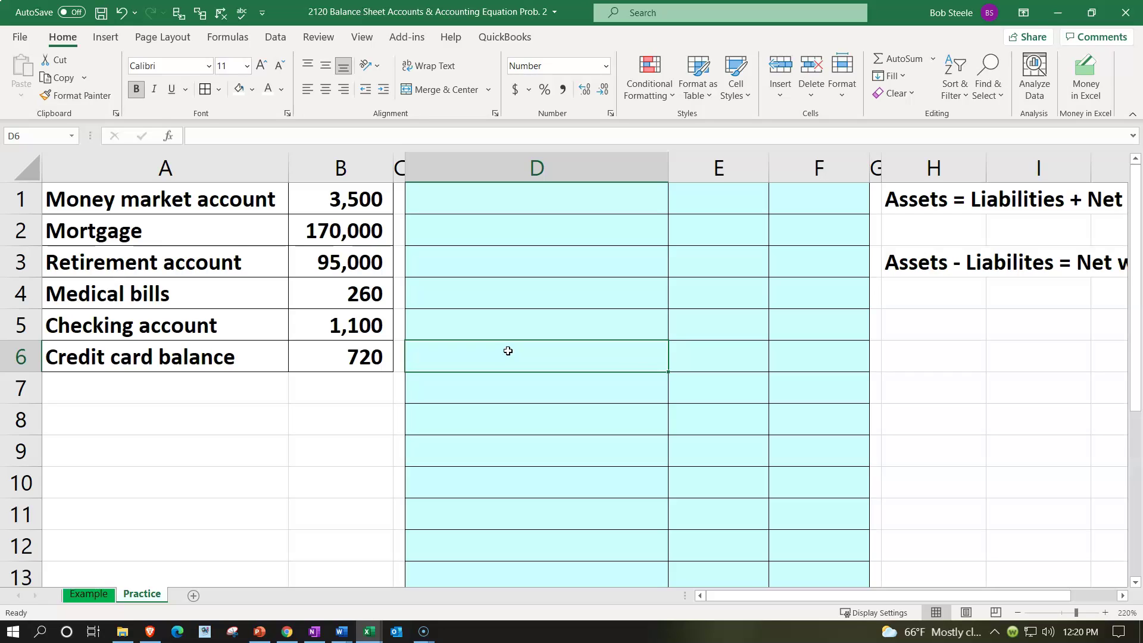
pyautogui.click(685, 238)
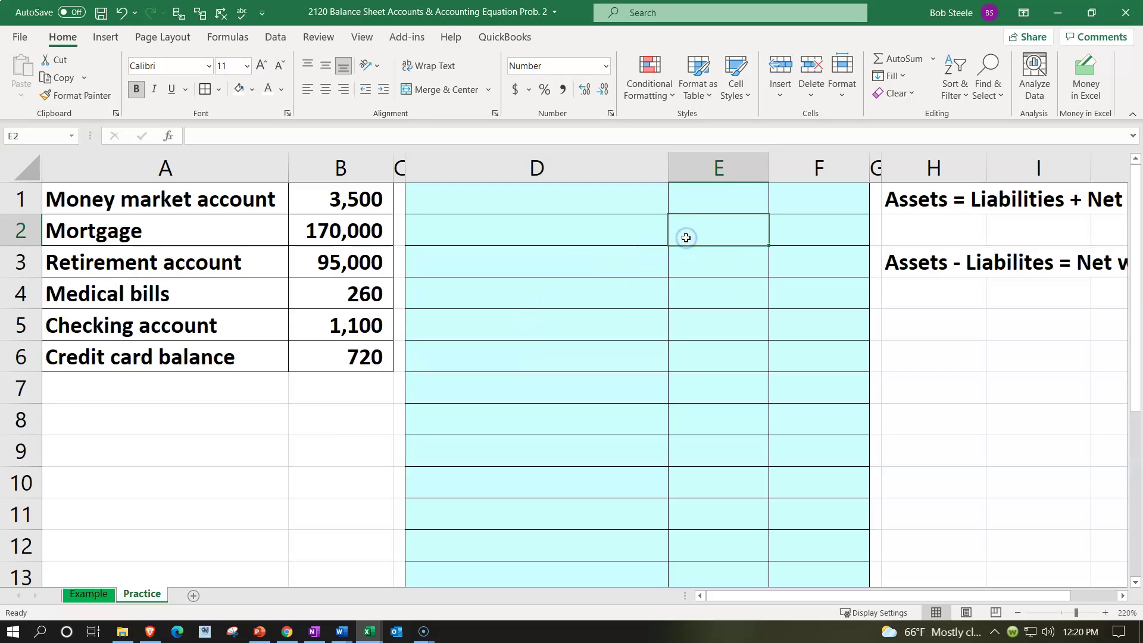
pyautogui.press('Right')
pyautogui.press('Right')
pyautogui.press('Right')
pyautogui.press('Right')
pyautogui.press('Right')
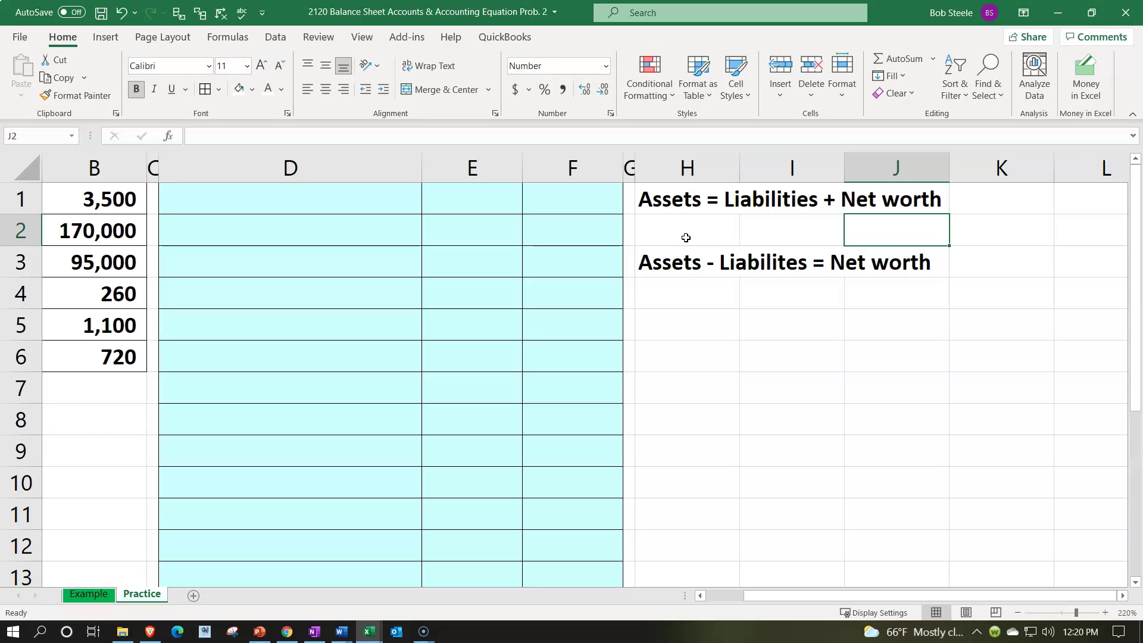
pyautogui.press('Right')
pyautogui.press('Down')
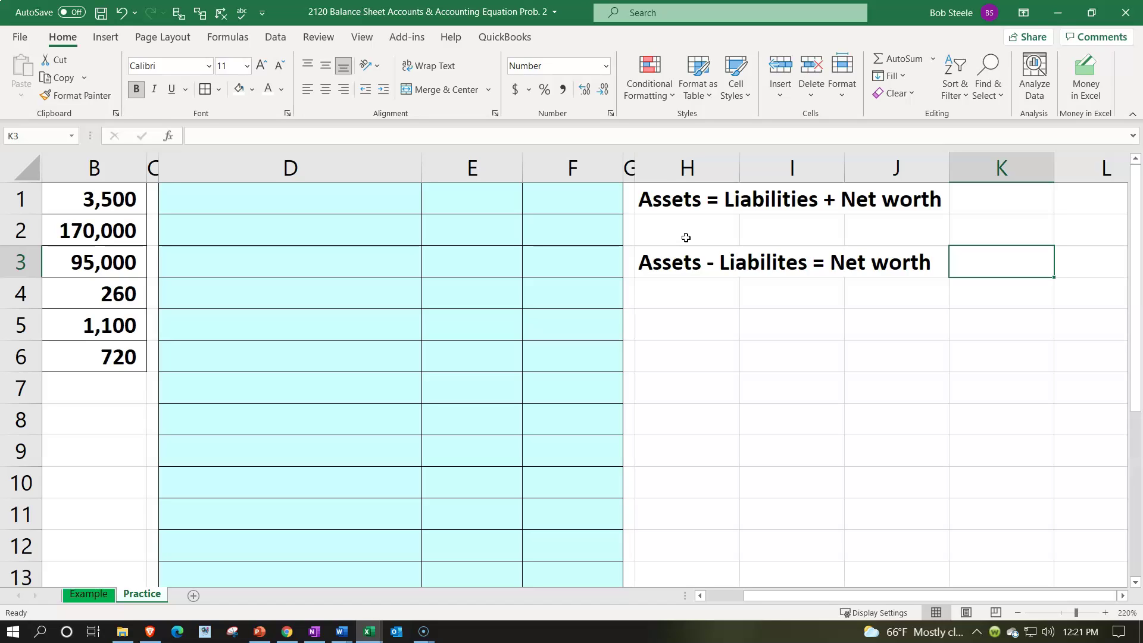
pyautogui.press('Up')
pyautogui.press('Up')
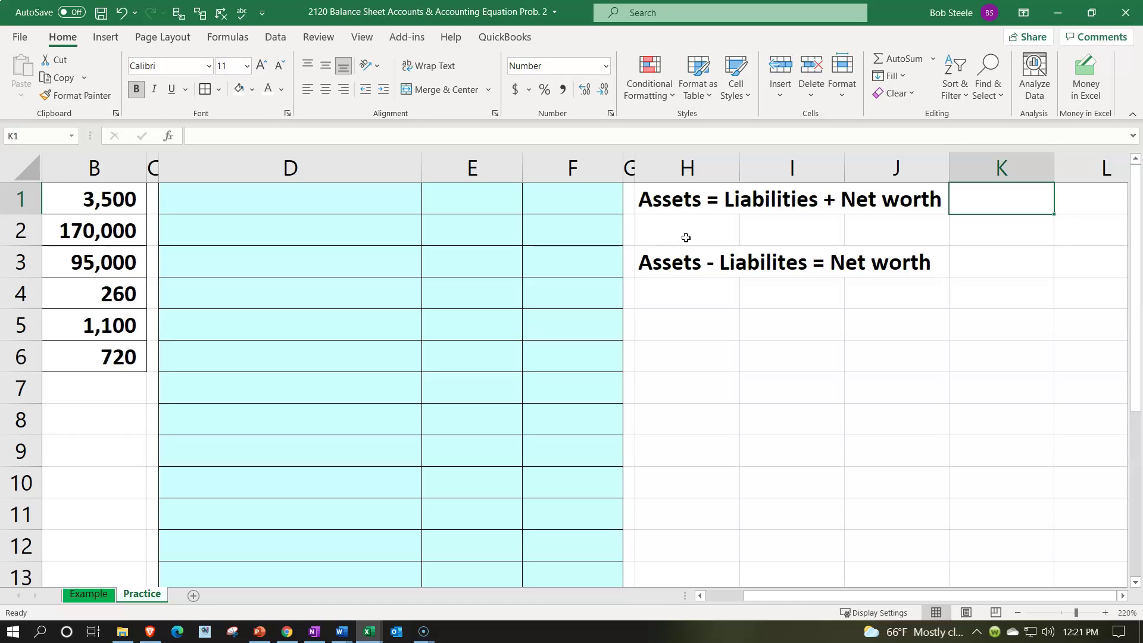
pyautogui.press('Down')
pyautogui.press('Down')
pyautogui.press('Down')
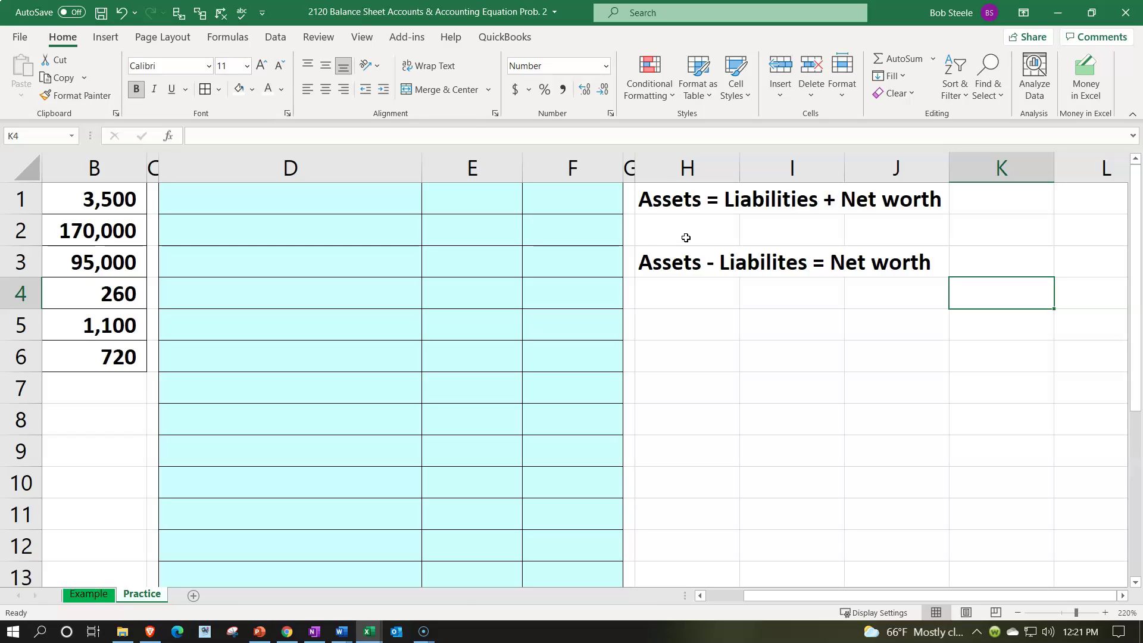
# - Fill the Money market account row, cells A1:B1, with the standard light green color to mark it as an asset
pyautogui.press('Left')
pyautogui.press('Left')
pyautogui.press('Left')
pyautogui.press('Left')
pyautogui.press('Left')
pyautogui.press('Left')
pyautogui.press('Left')
pyautogui.press('Left')
pyautogui.press('Left')
pyautogui.press('Left')
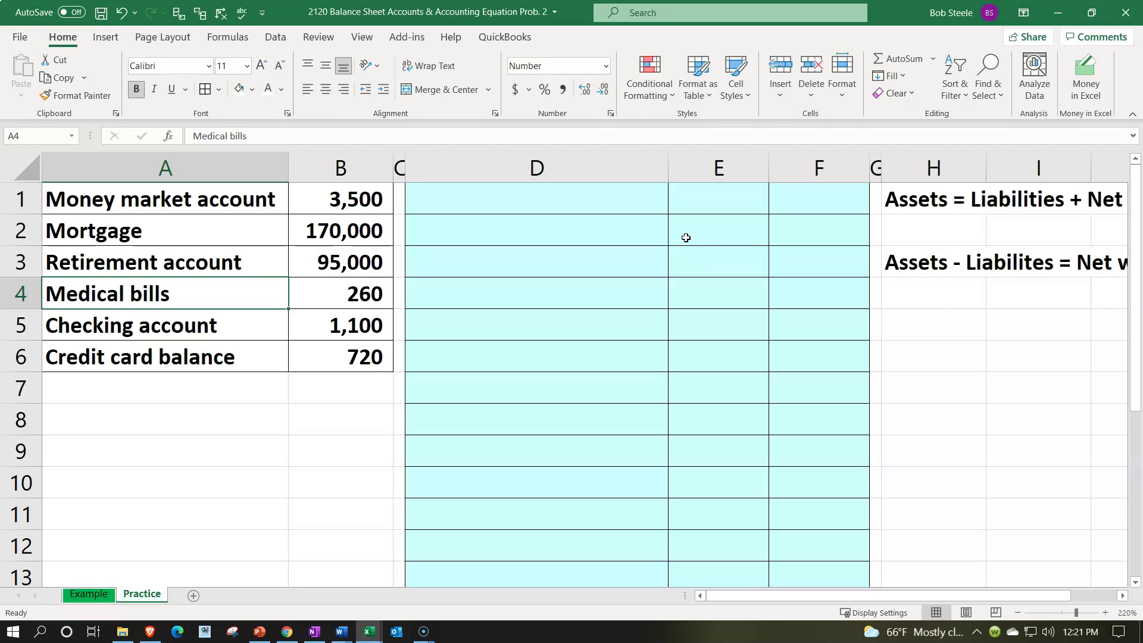
pyautogui.click(237, 207)
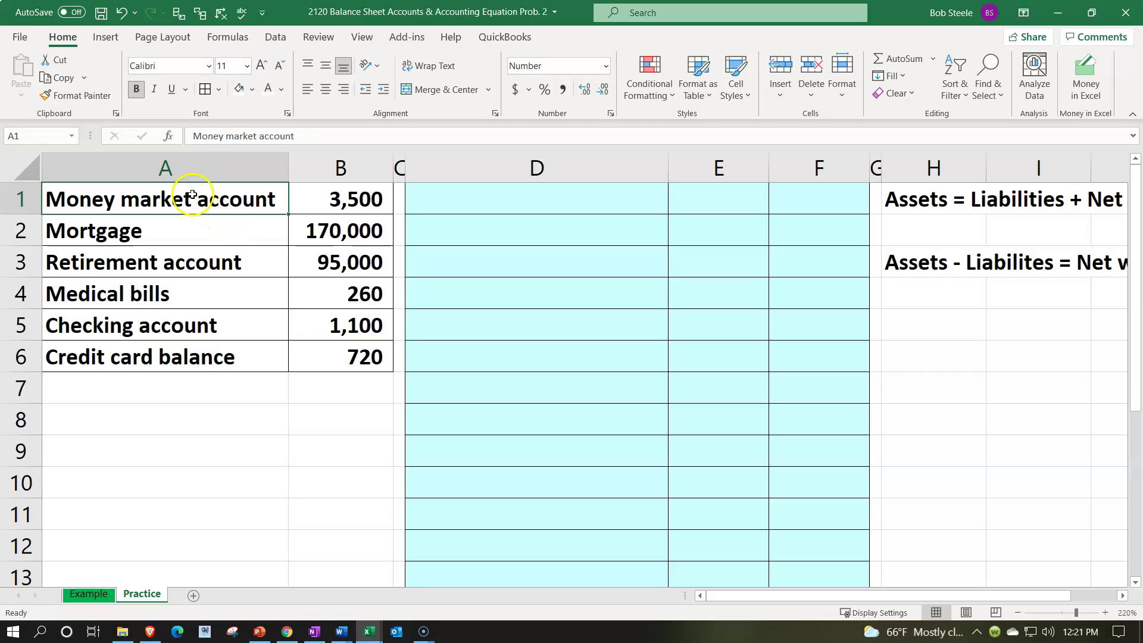
pyautogui.moveTo(191, 204); pyautogui.dragTo(294, 181)
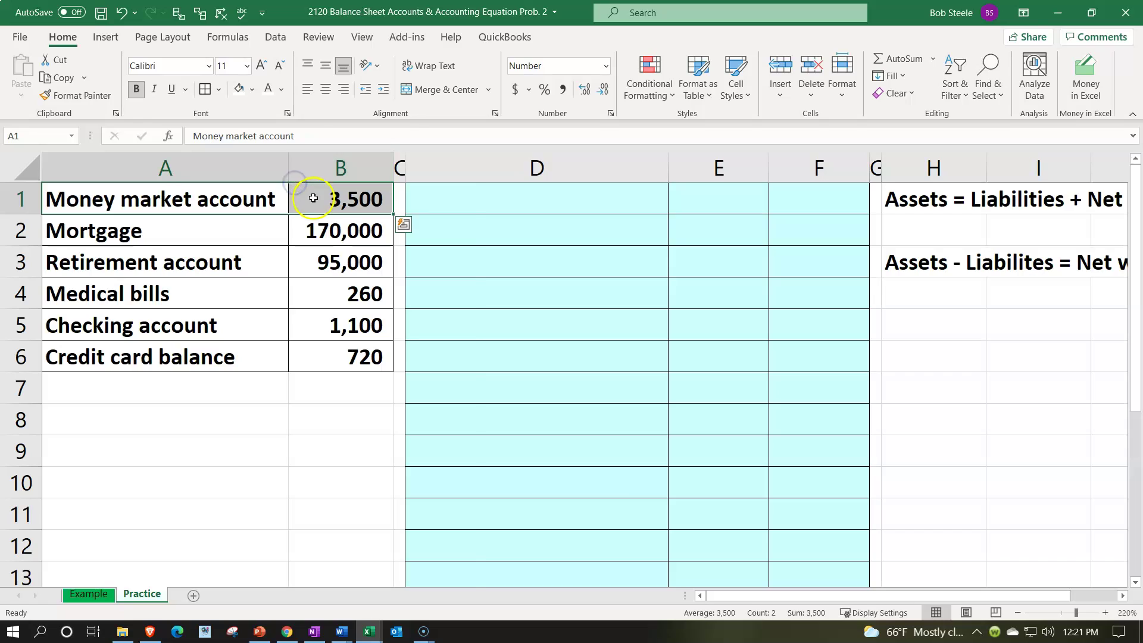
pyautogui.rightClick(312, 199)
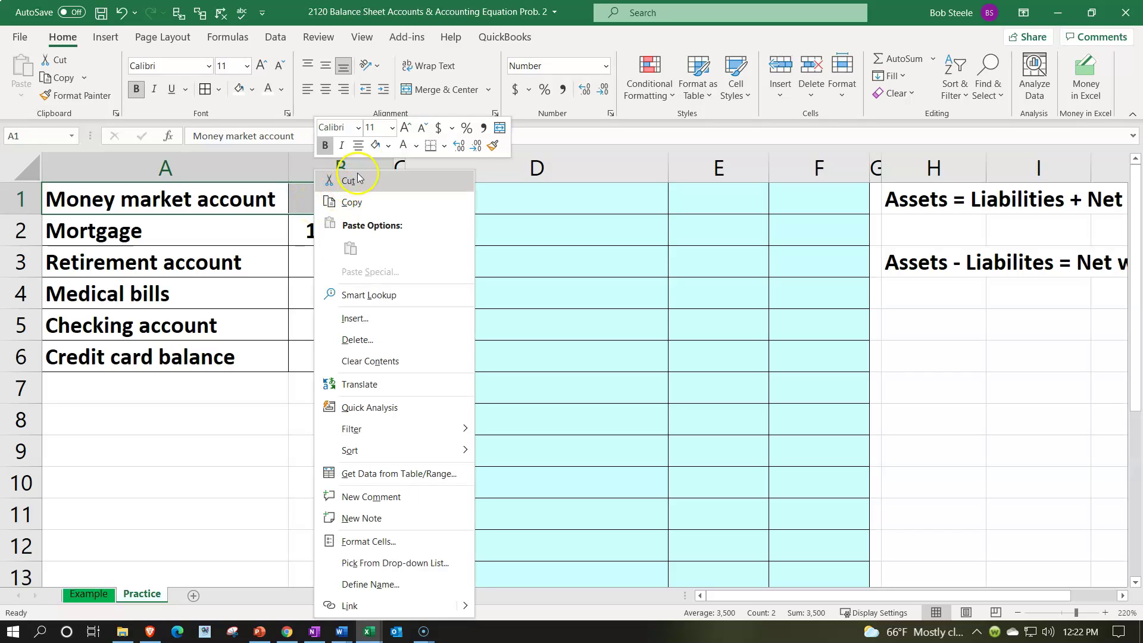
pyautogui.click(78, 34)
pyautogui.click(388, 145)
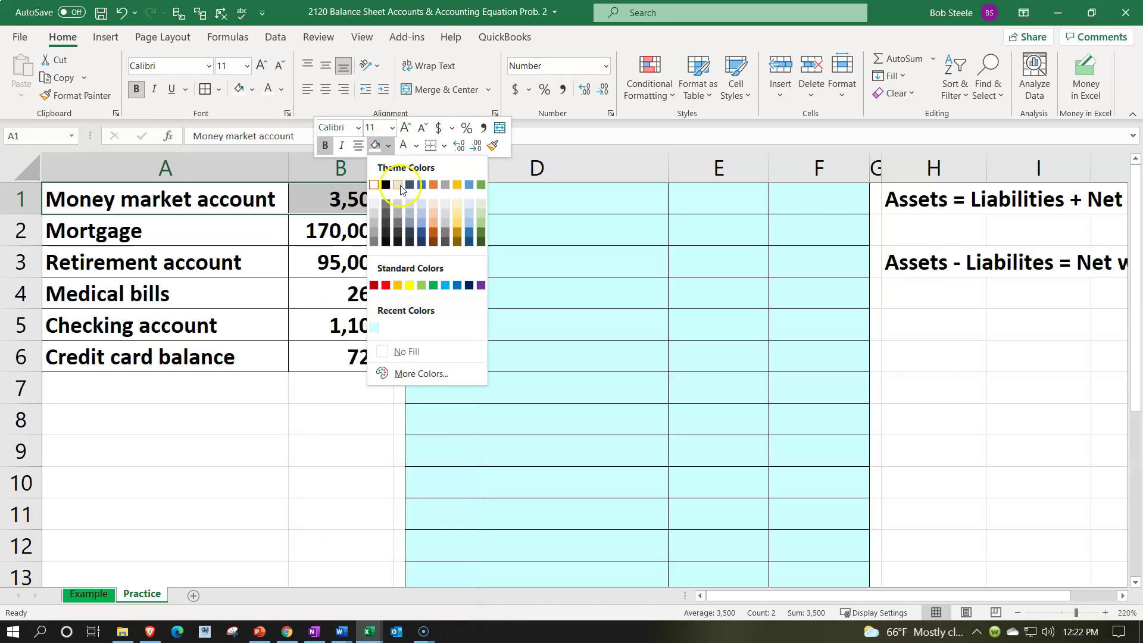
pyautogui.click(421, 286)
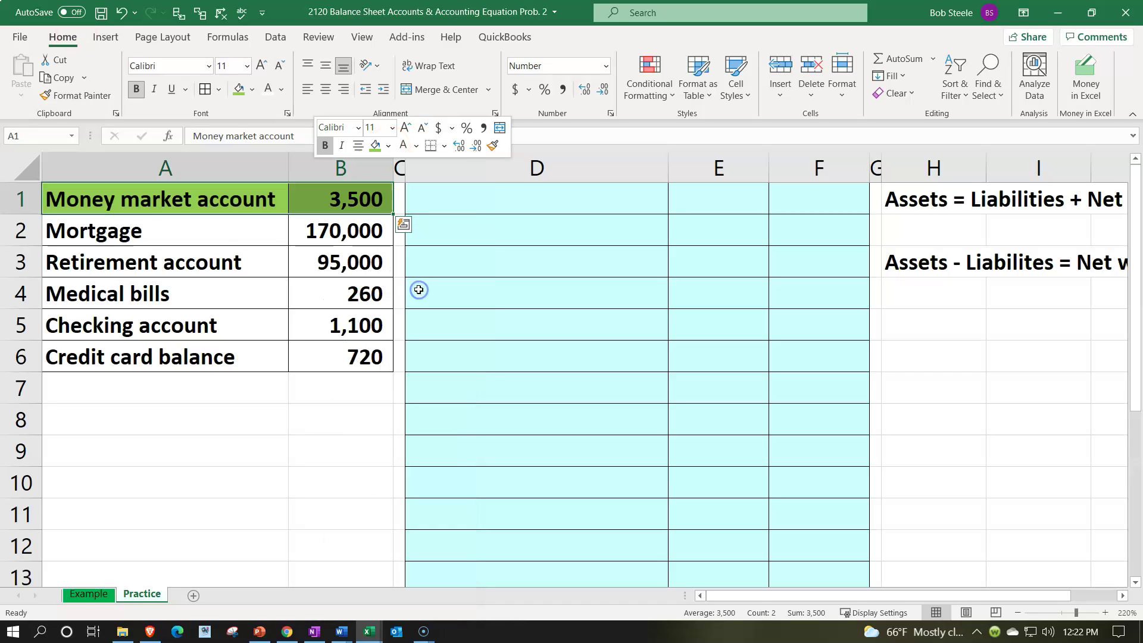
# - Fill the Mortgage row, cells A2:B2, with the standard orange color to mark it as a liability
pyautogui.click(230, 233)
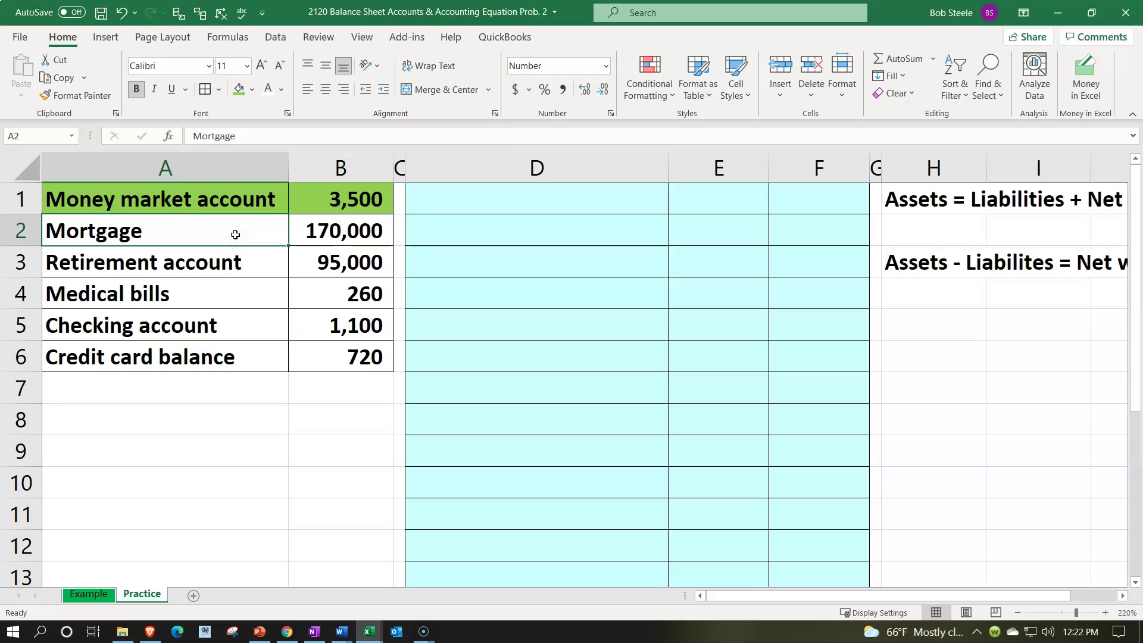
pyautogui.moveTo(236, 235); pyautogui.dragTo(301, 225)
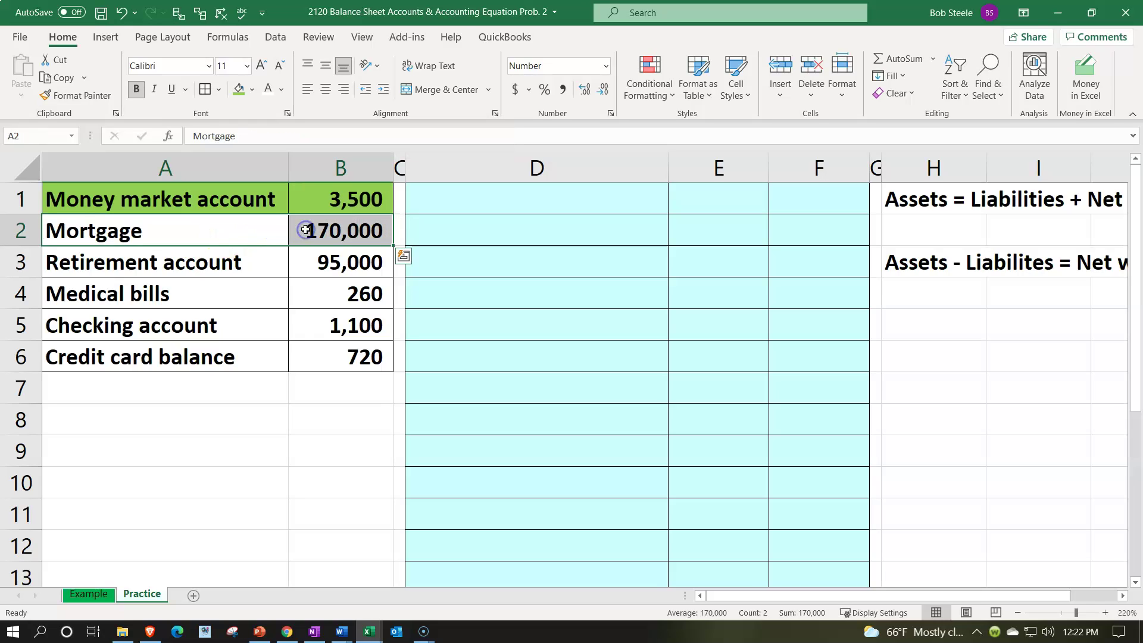
pyautogui.click(248, 94)
pyautogui.click(263, 223)
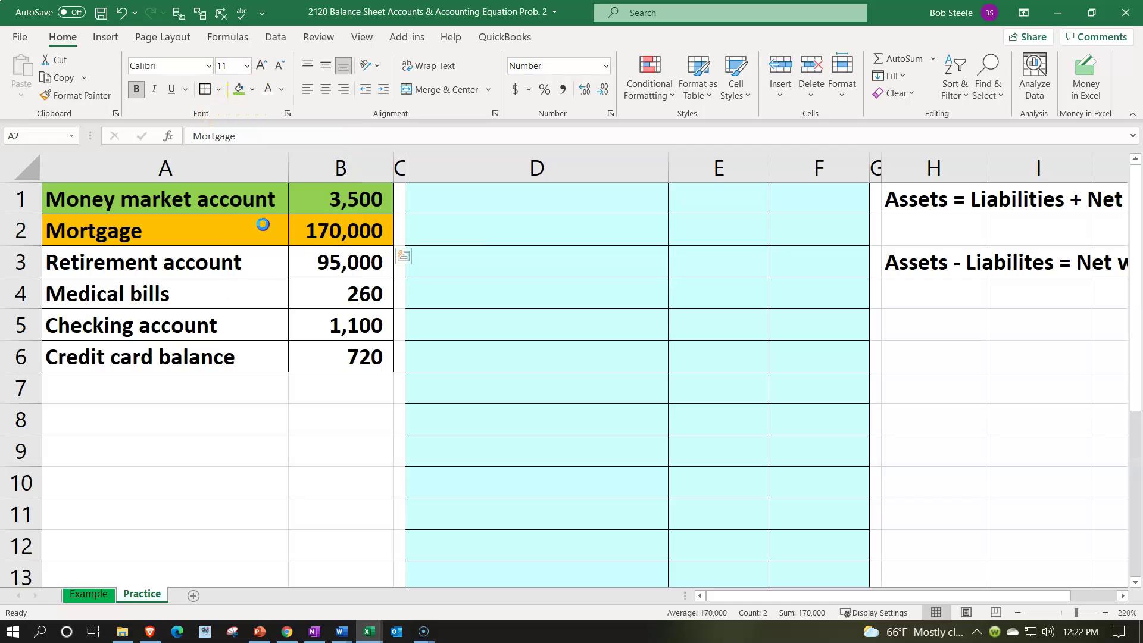
# - Fill the Retirement account row, cells A3:B3, with the standard light green asset color
pyautogui.moveTo(263, 263); pyautogui.dragTo(290, 260)
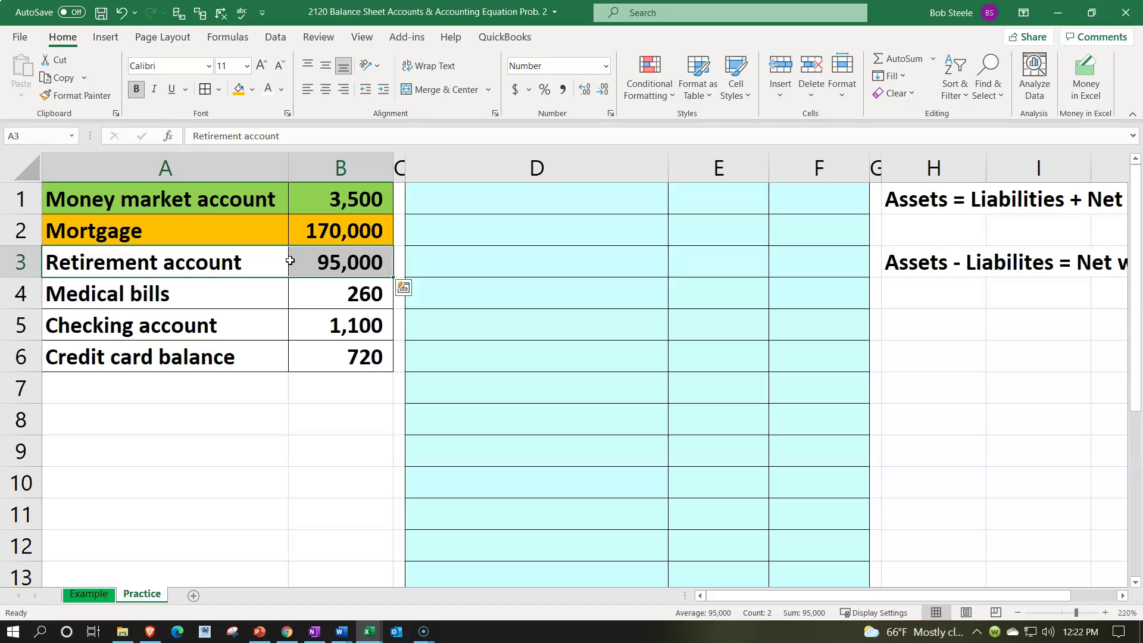
pyautogui.click(266, 141)
pyautogui.click(252, 90)
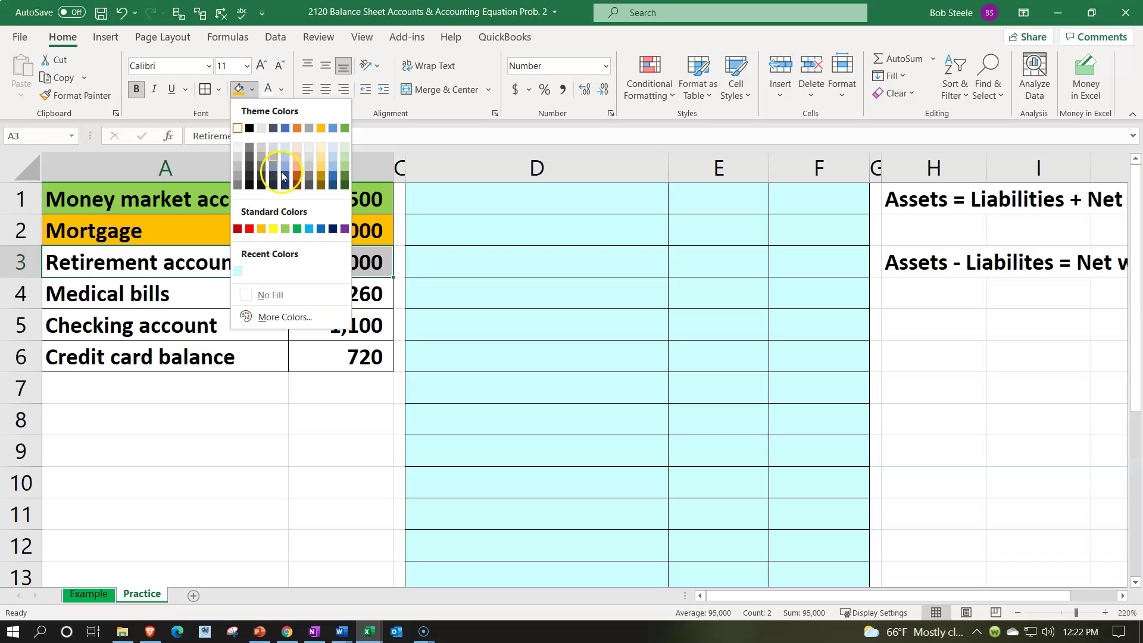
pyautogui.click(291, 230)
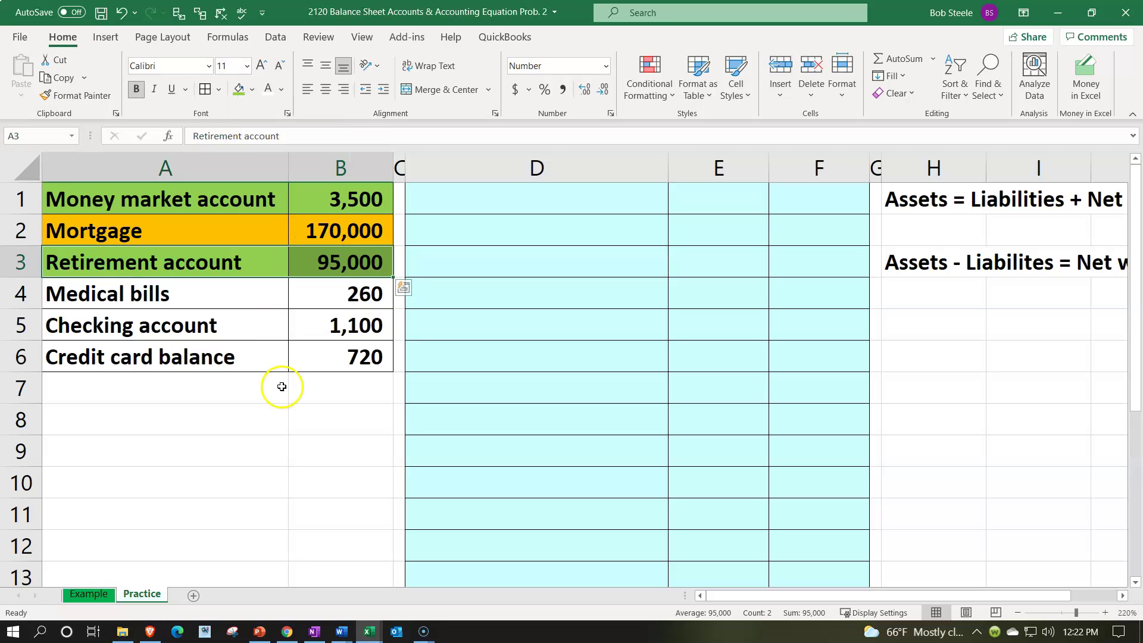
# - Fill the Checking account row, cells A5:B5, with the same light green asset color
pyautogui.moveTo(222, 296); pyautogui.dragTo(294, 296)
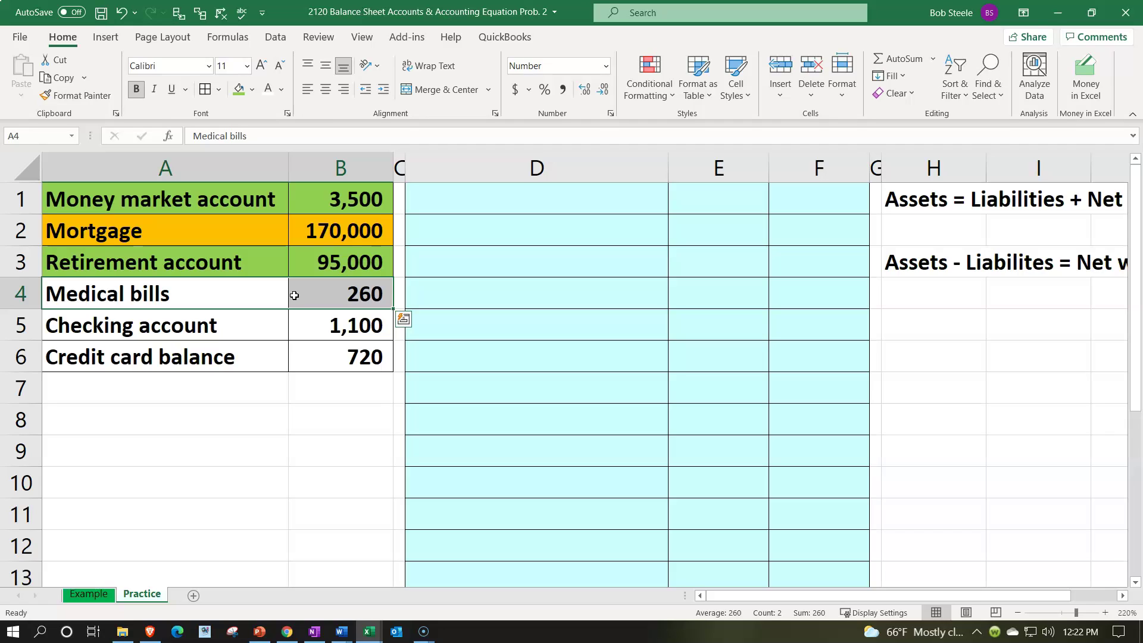
pyautogui.click(245, 330)
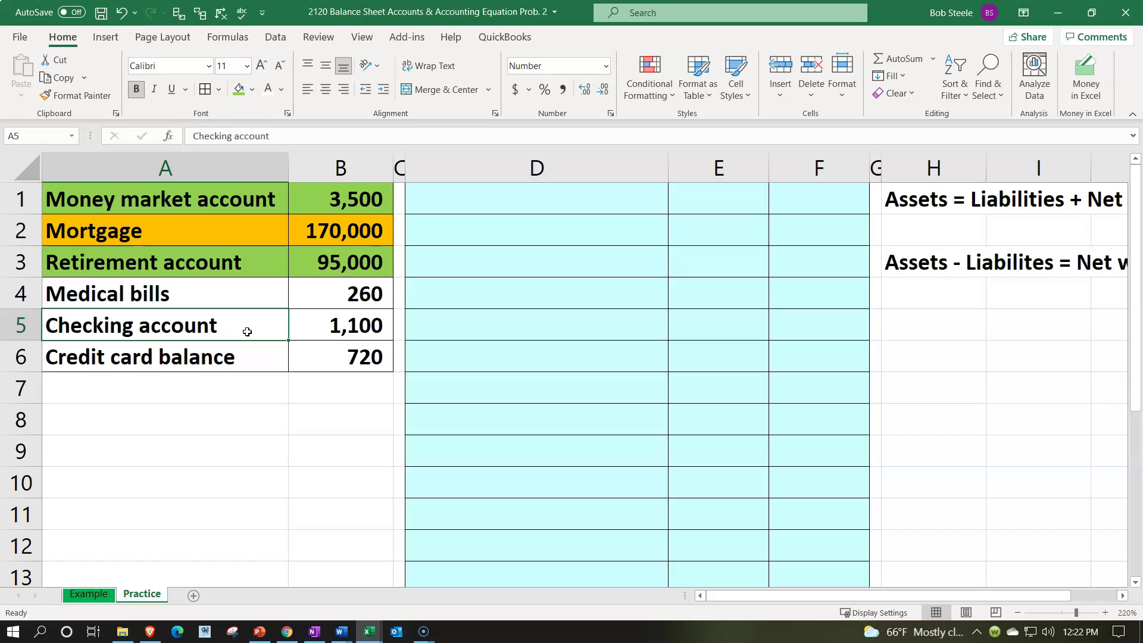
pyautogui.moveTo(245, 327); pyautogui.dragTo(306, 316)
pyautogui.rightClick(306, 316)
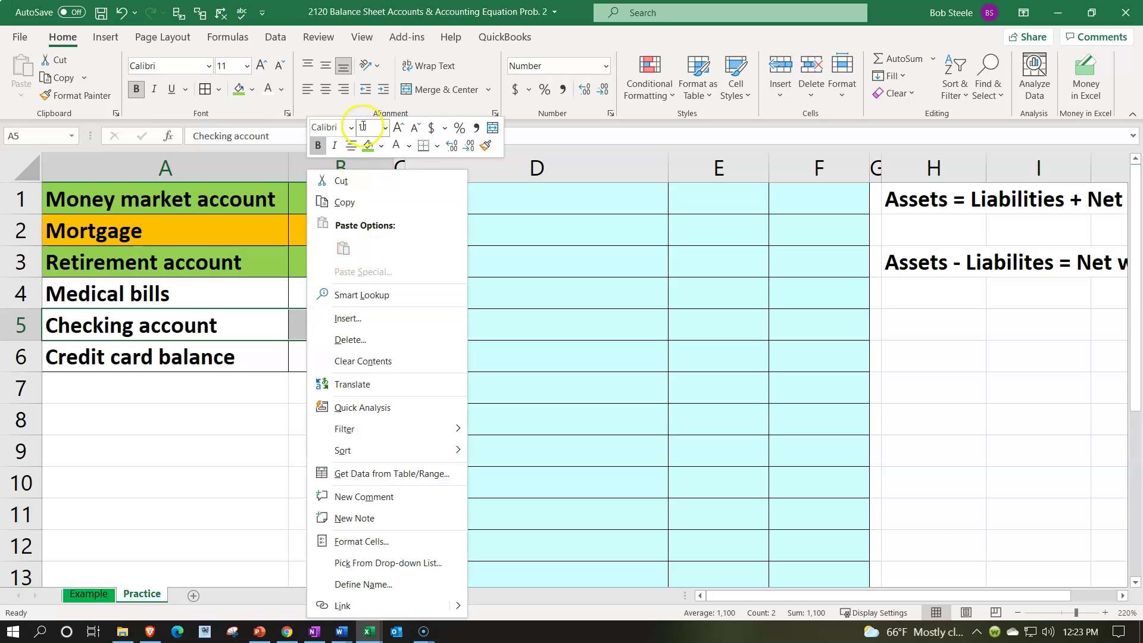
pyautogui.click(367, 145)
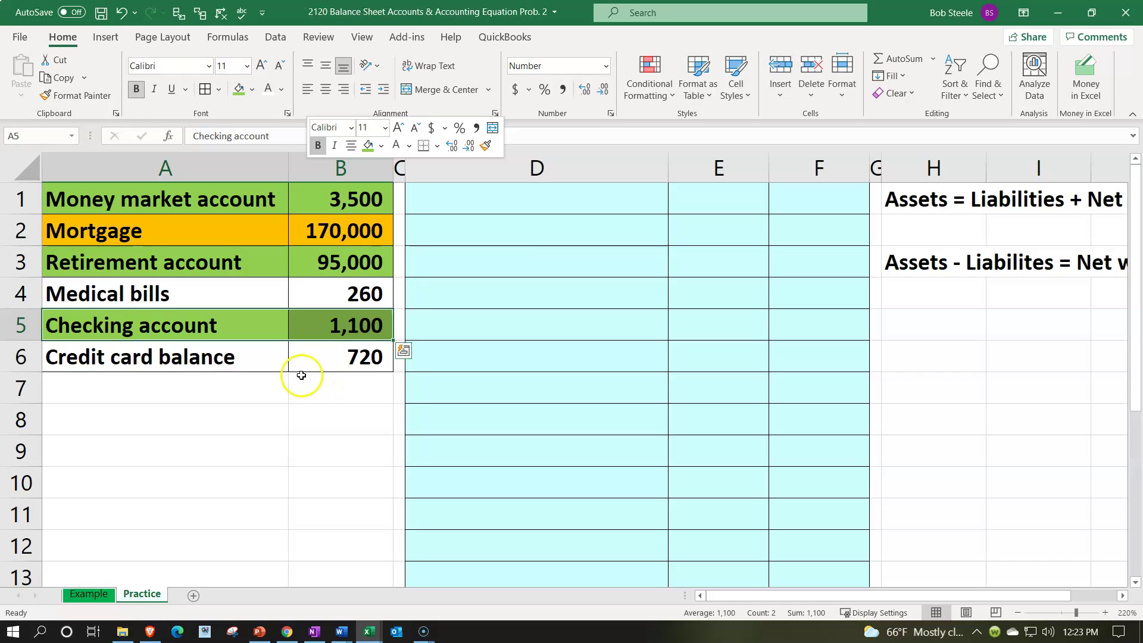
# - Fill the Credit card balance row, cells A6:B6, with the standard orange liability color
pyautogui.moveTo(273, 361); pyautogui.dragTo(302, 354)
pyautogui.rightClick(302, 354)
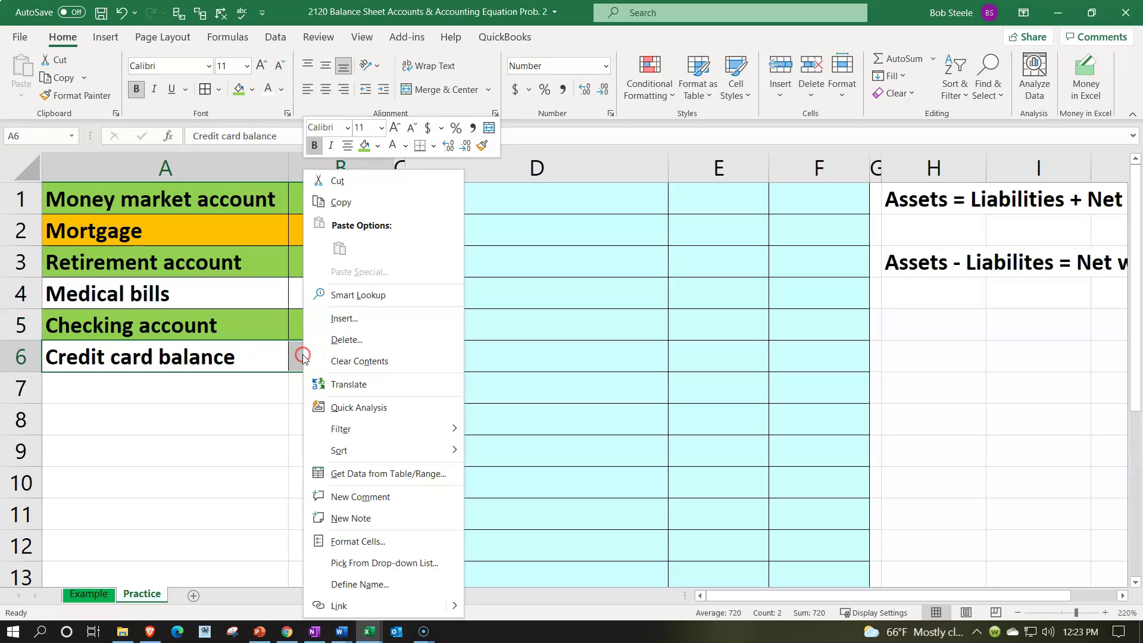
pyautogui.click(377, 148)
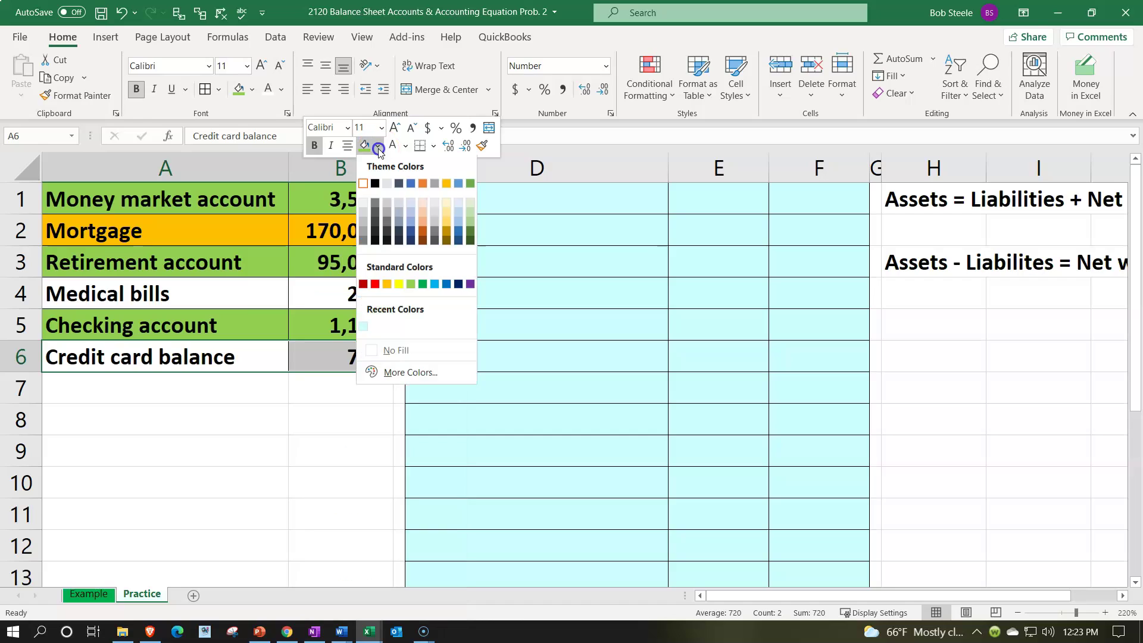
pyautogui.click(387, 284)
pyautogui.click(341, 410)
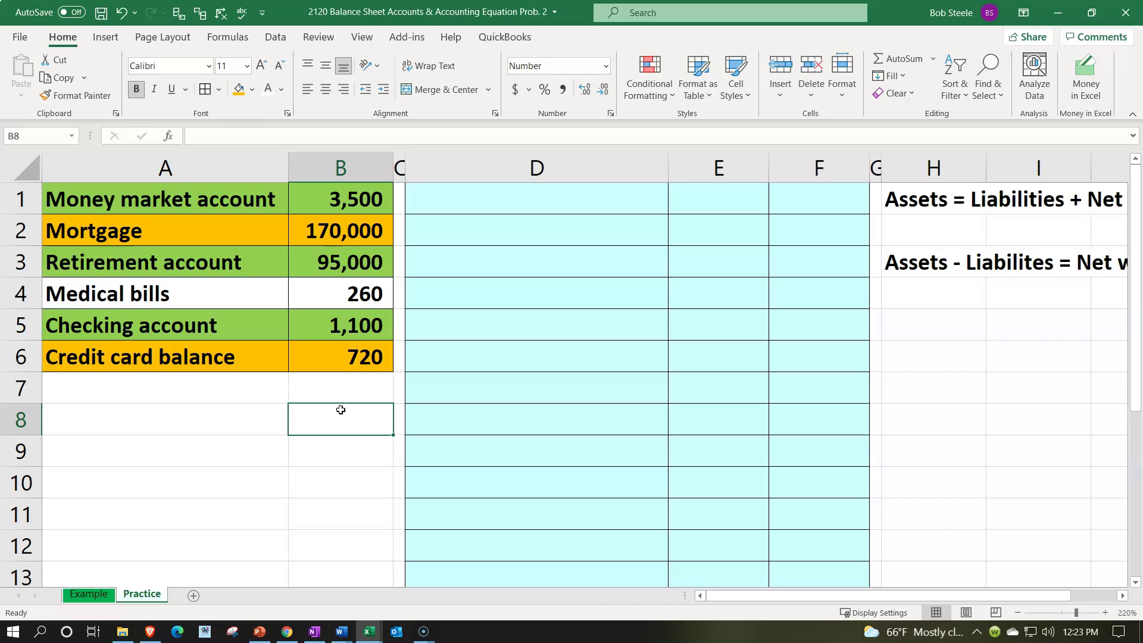
pyautogui.click(338, 423)
# - Enter the heading "Assets" in cell D1 of the cyan worksheet area
pyautogui.click(486, 205)
pyautogui.write('As')
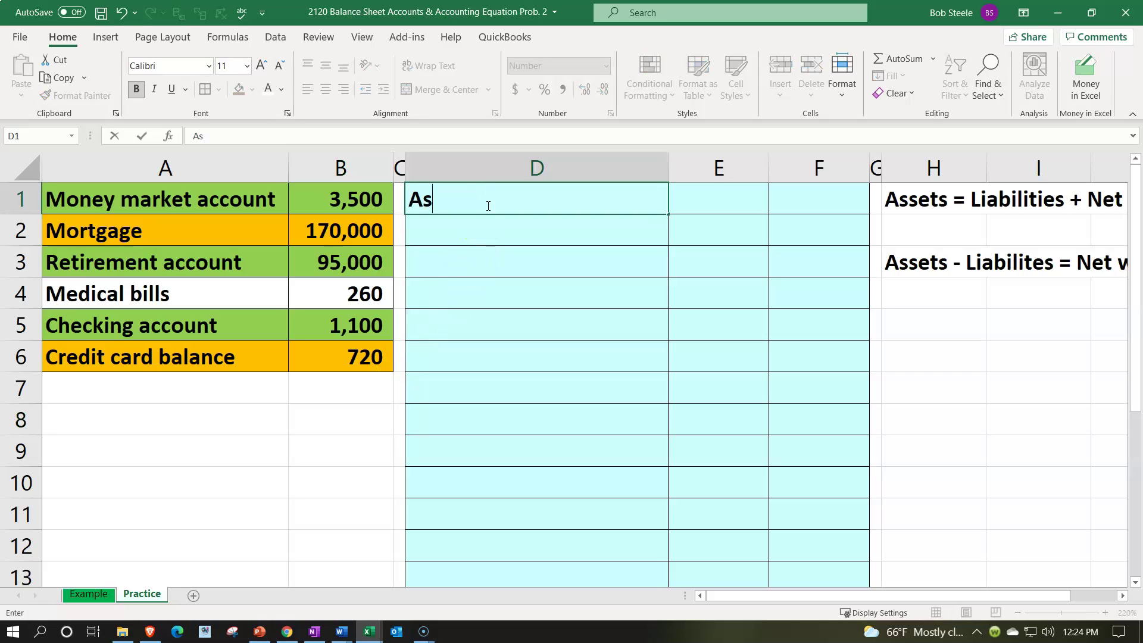
pyautogui.write('sets')
pyautogui.press('Return')
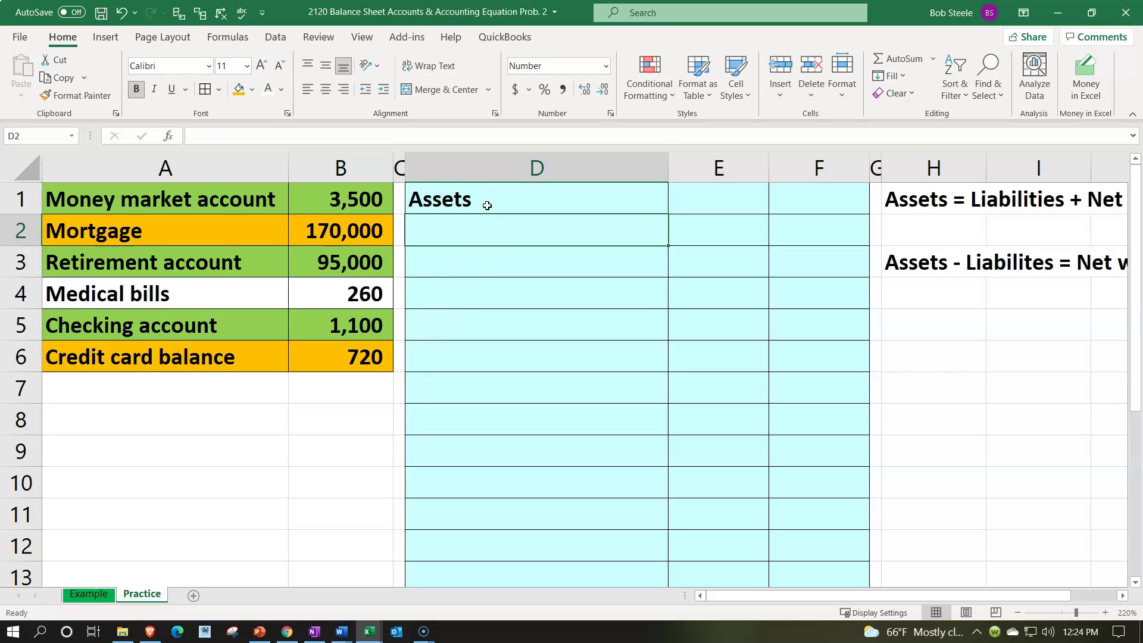
# - Format the Assets heading row, cells D1:F1, with a standard green fill and white font color
pyautogui.moveTo(492, 200); pyautogui.dragTo(779, 204)
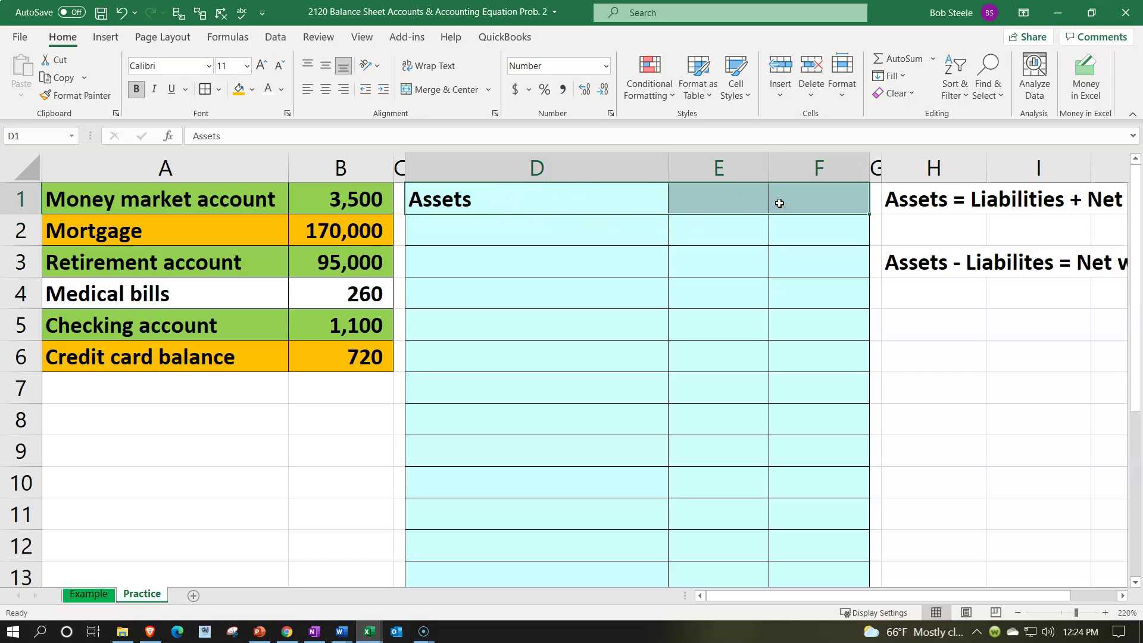
pyautogui.moveTo(607, 197); pyautogui.dragTo(805, 214)
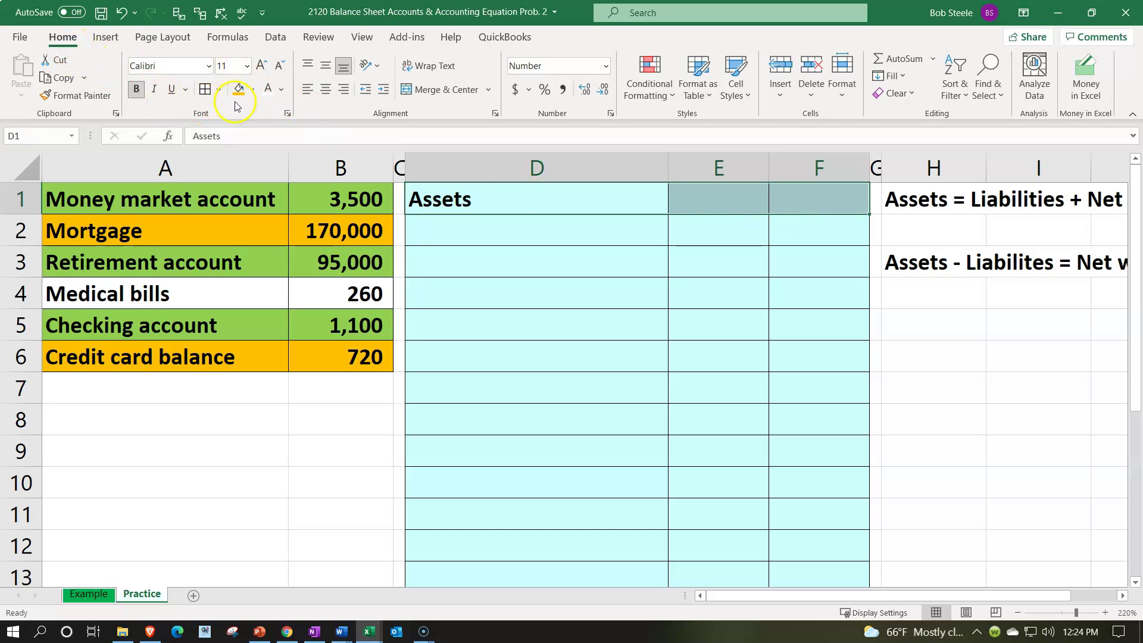
pyautogui.click(253, 90)
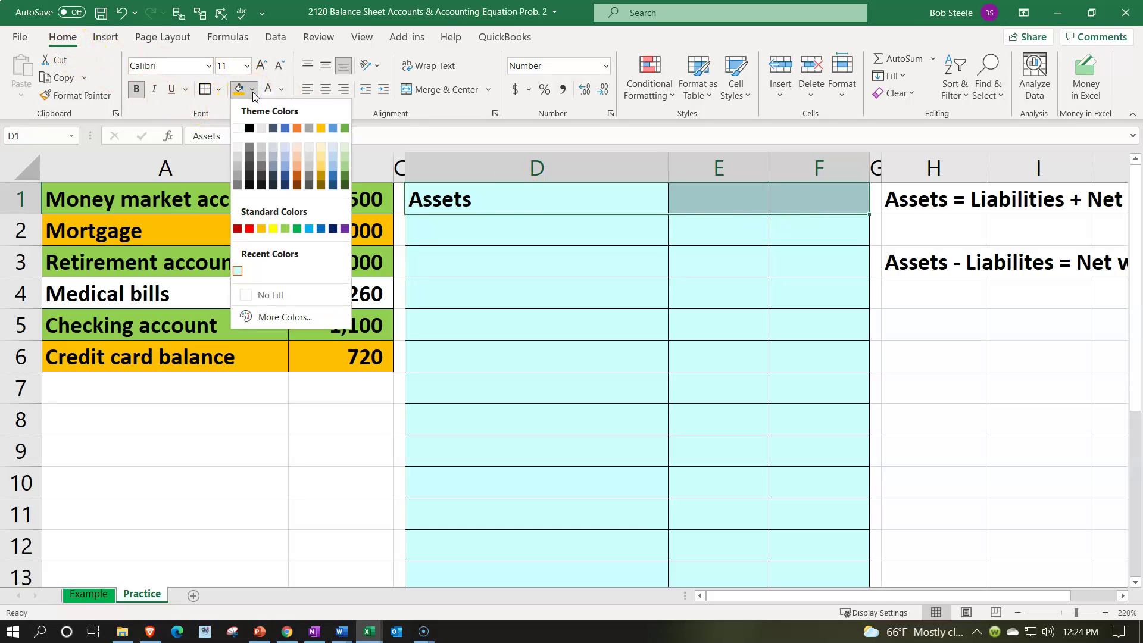
pyautogui.click(296, 231)
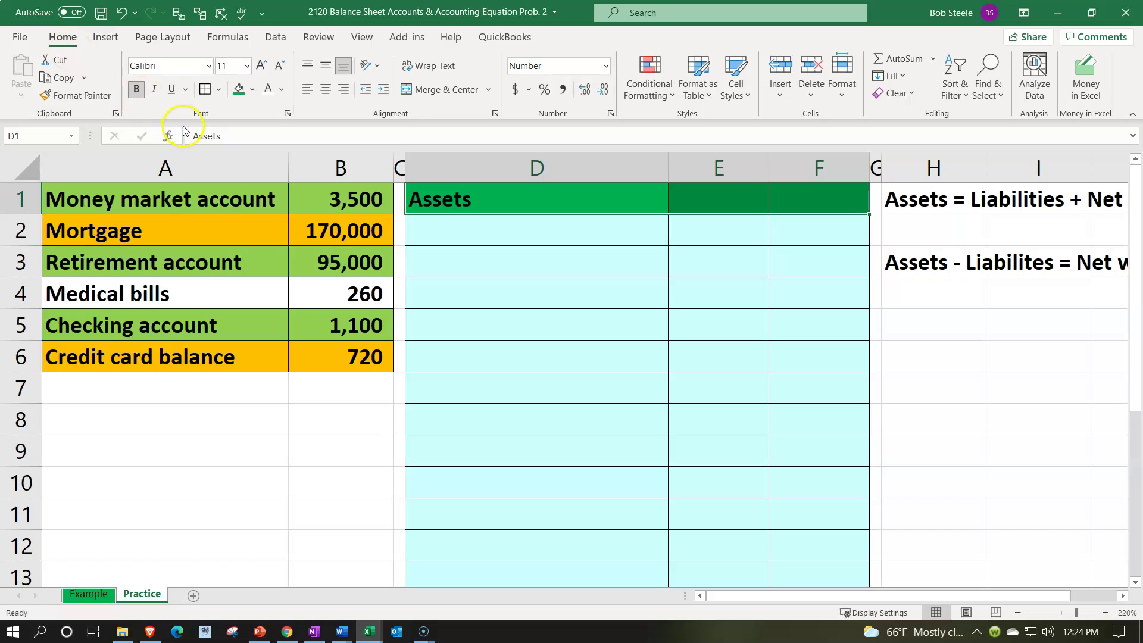
pyautogui.click(284, 91)
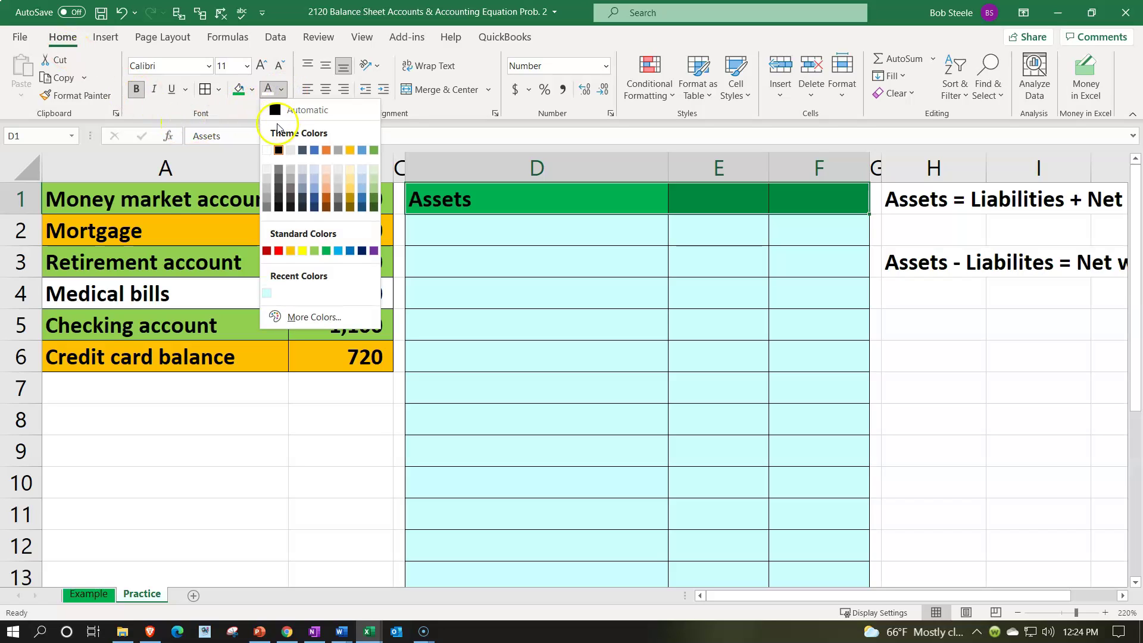
pyautogui.click(266, 152)
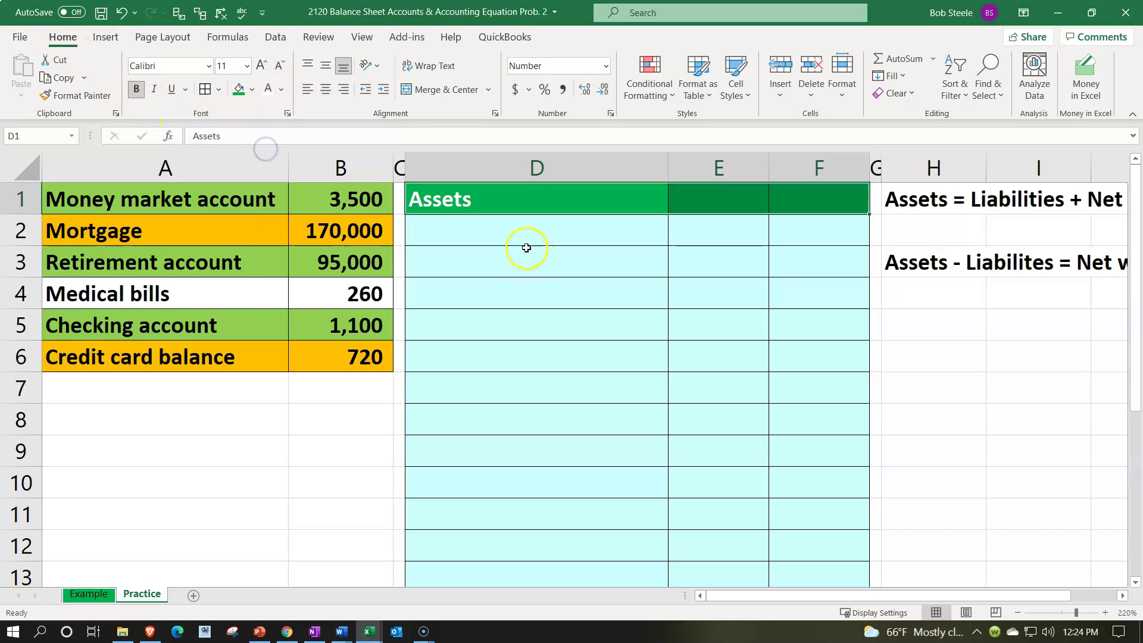
pyautogui.click(515, 233)
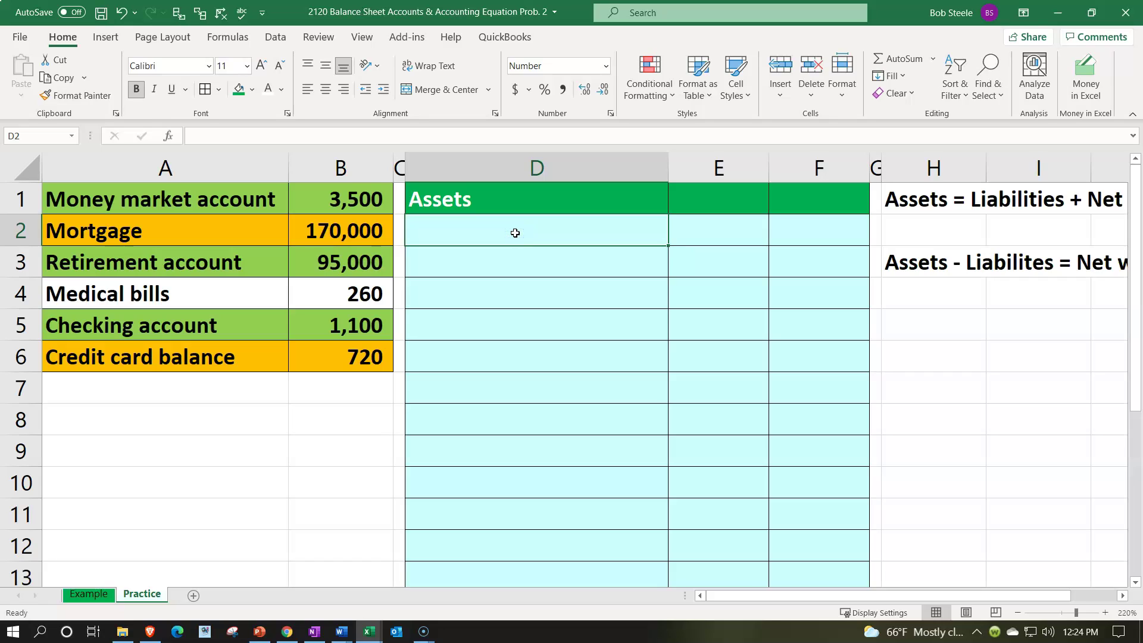
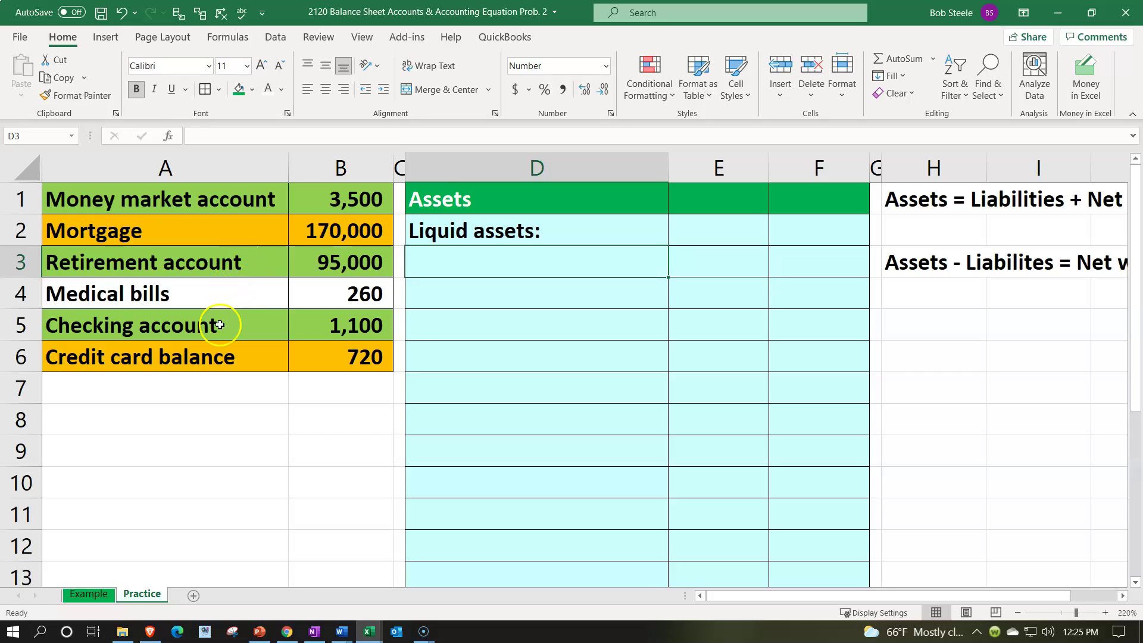
# - Enter the formula =A5 in cell D3 to list the Checking account under Liquid assets
pyautogui.click(220, 324)
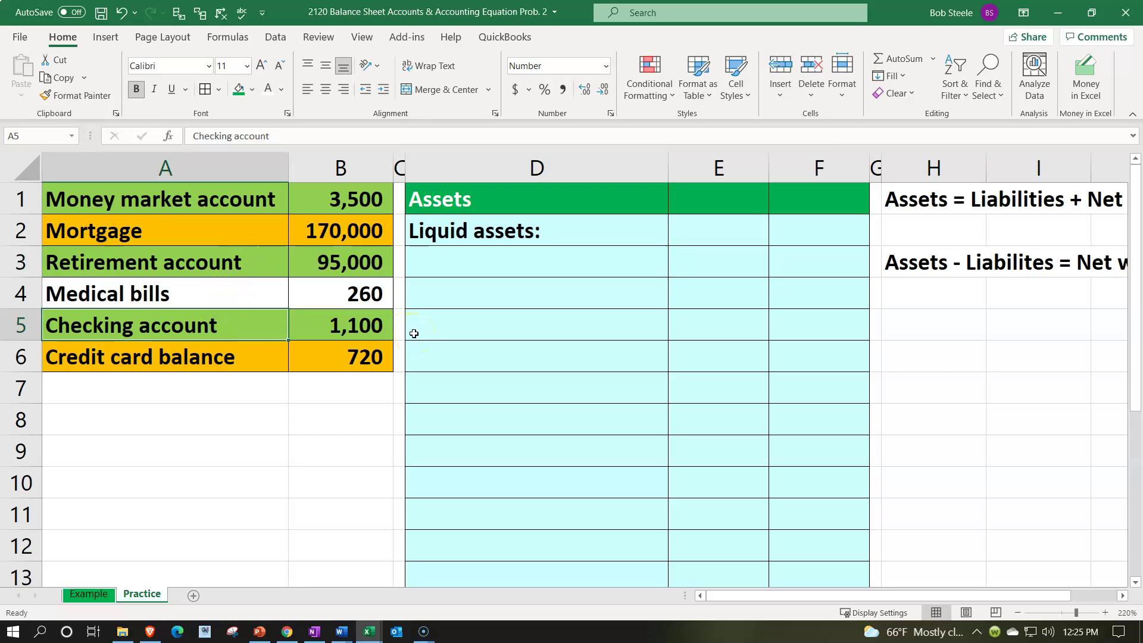
pyautogui.click(438, 267)
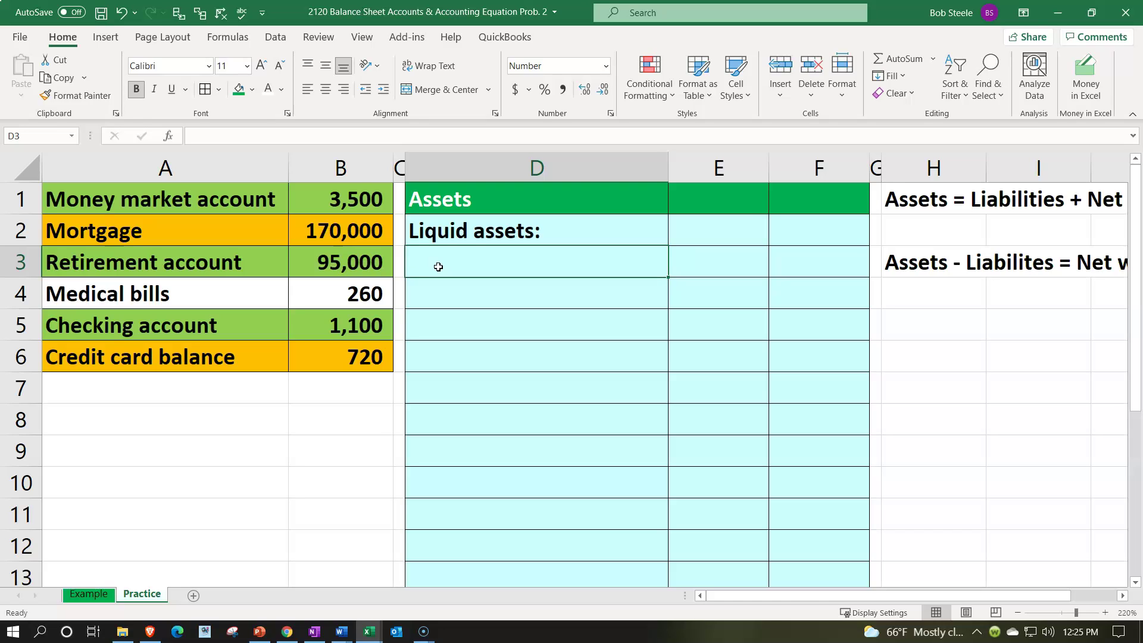
pyautogui.write('=')
pyautogui.press('Down')
pyautogui.press('Down')
pyautogui.press('Left')
pyautogui.press('Left')
pyautogui.press('Left')
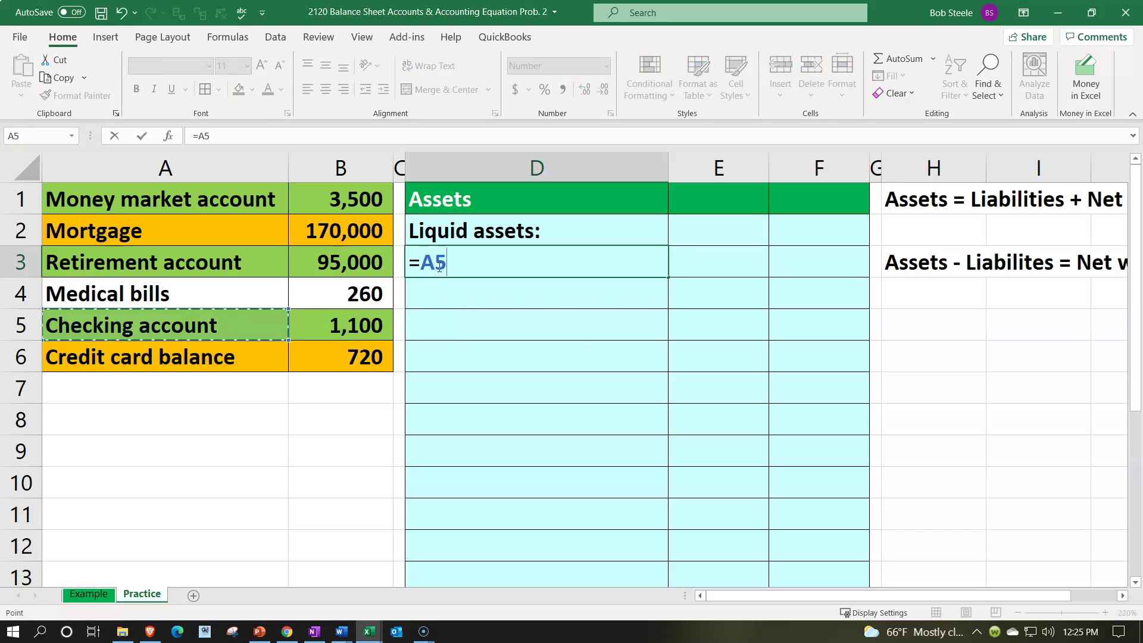
pyautogui.press('Tab')
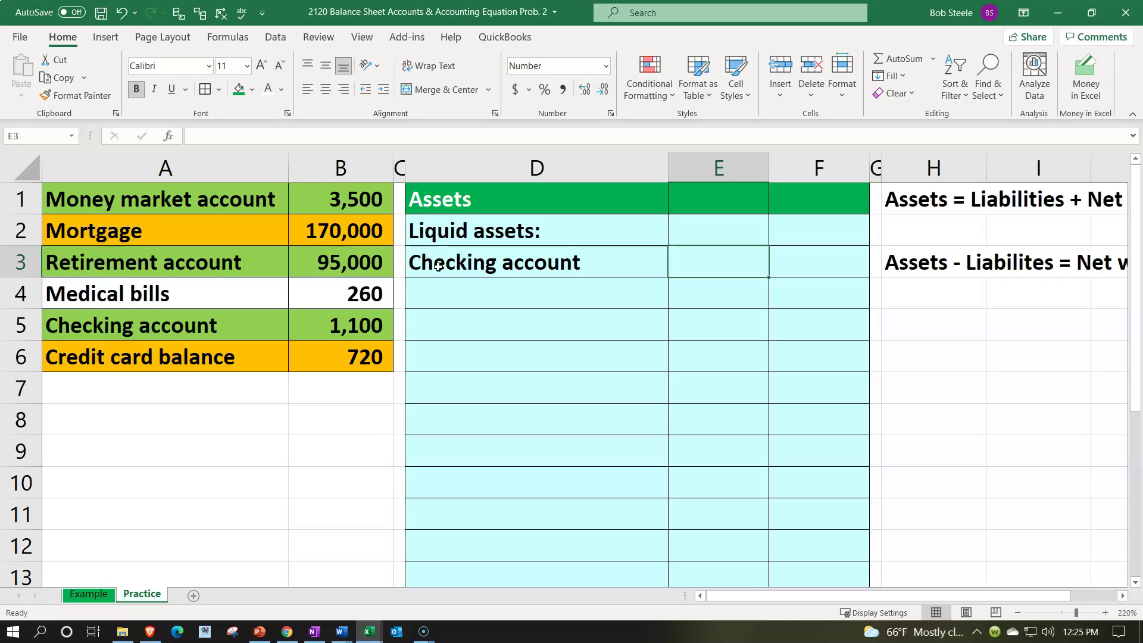
# - Fill cells D2:F3 with the standard light green color and indent the Checking account label in D3 one level
pyautogui.moveTo(477, 224); pyautogui.dragTo(779, 255)
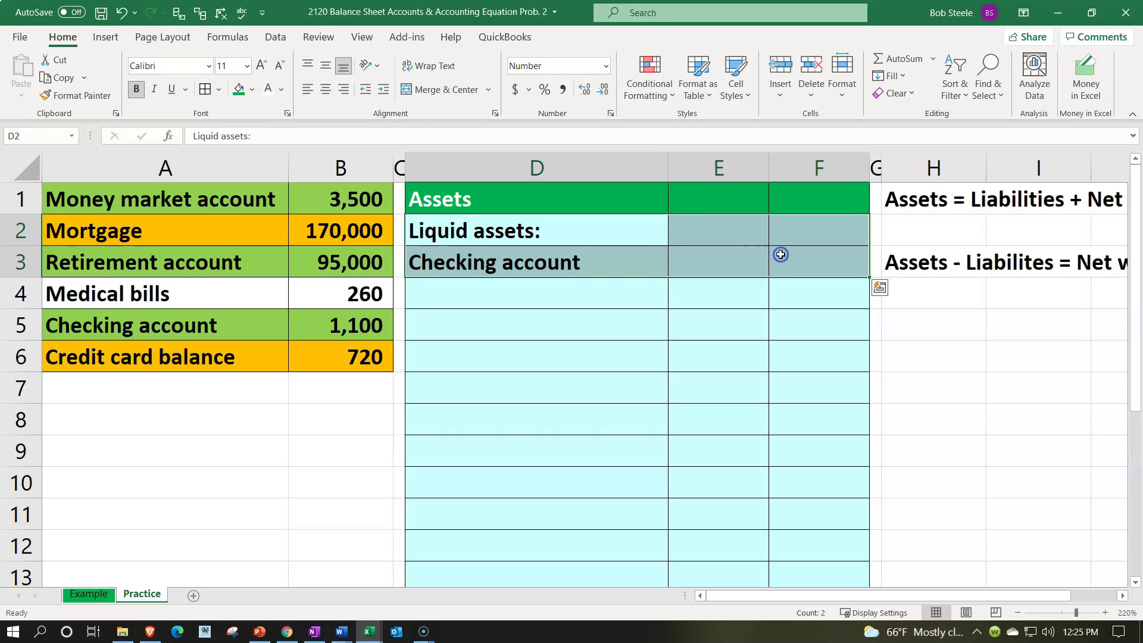
pyautogui.rightClick(622, 260)
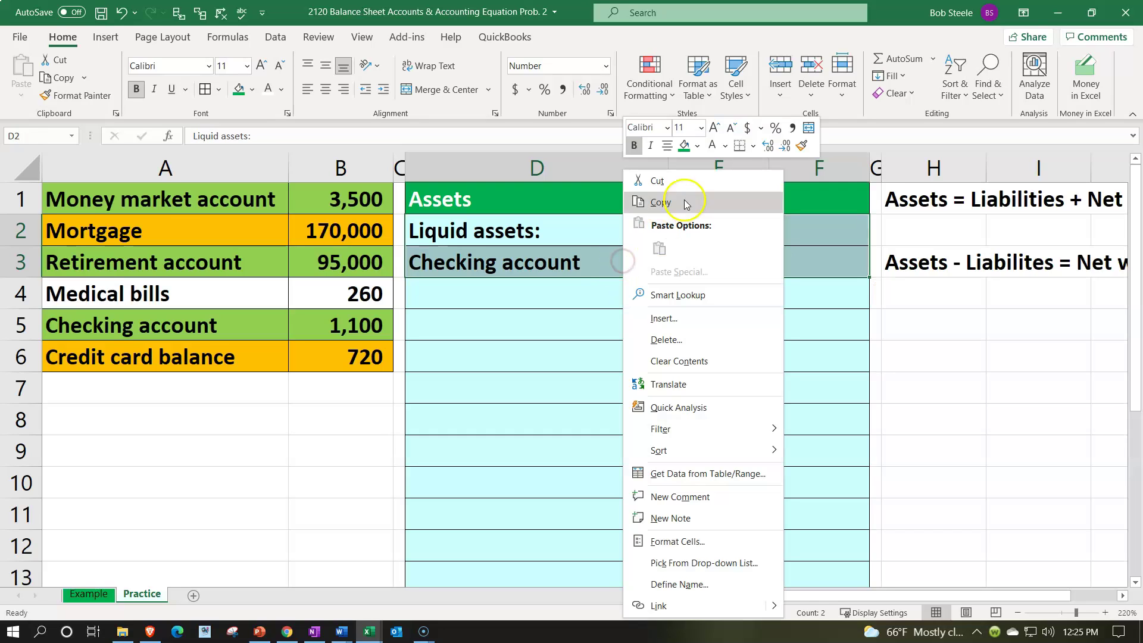
pyautogui.click(696, 148)
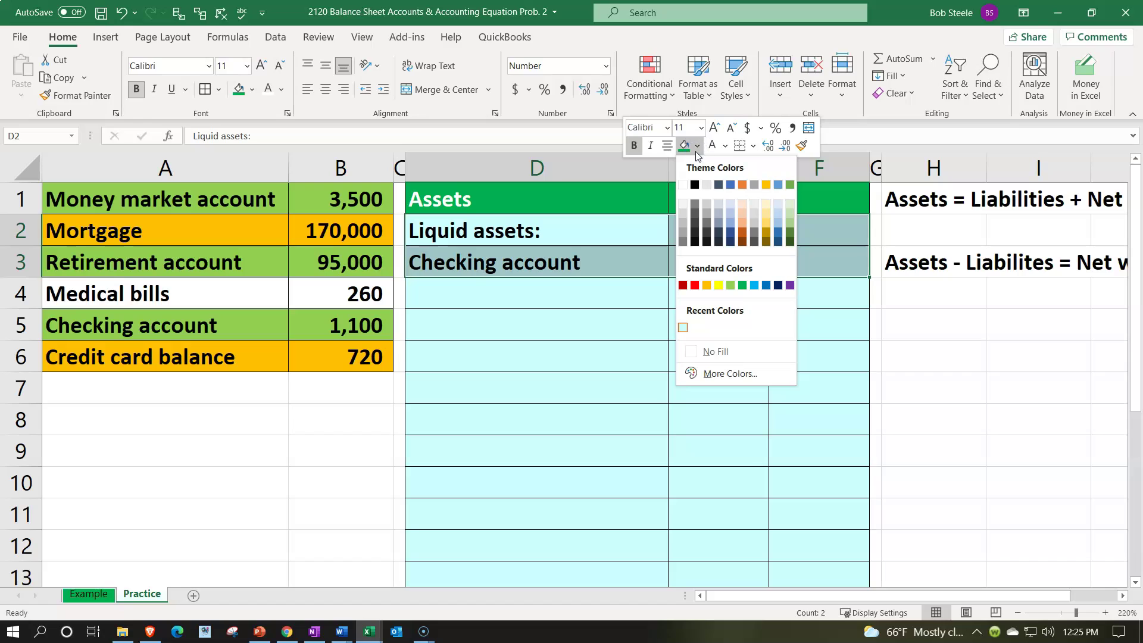
pyautogui.click(732, 285)
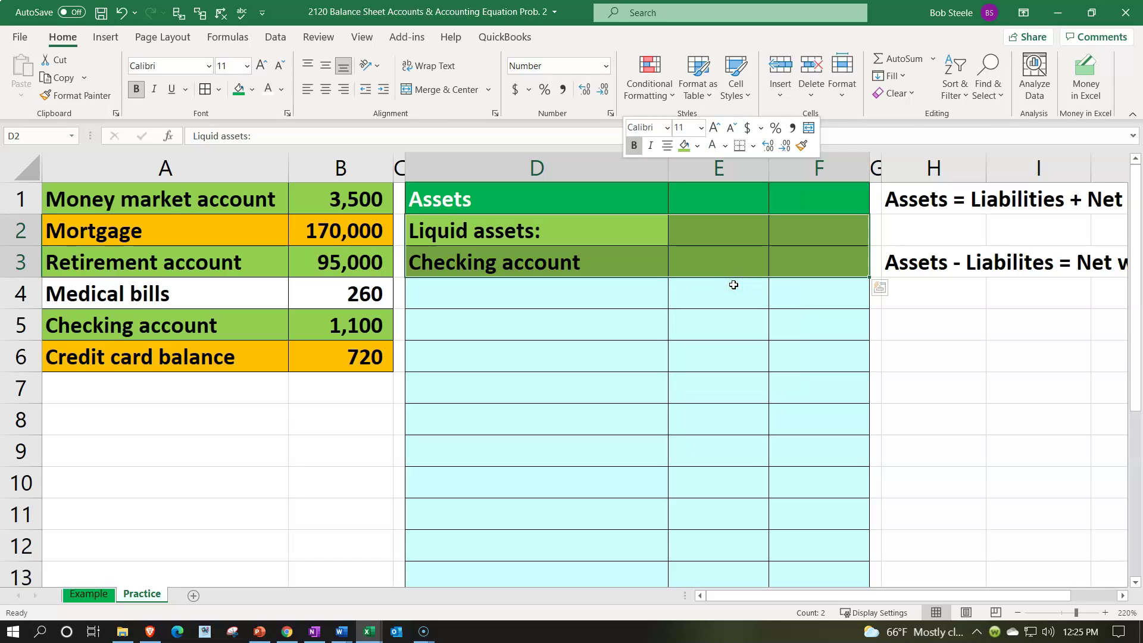
pyautogui.click(732, 289)
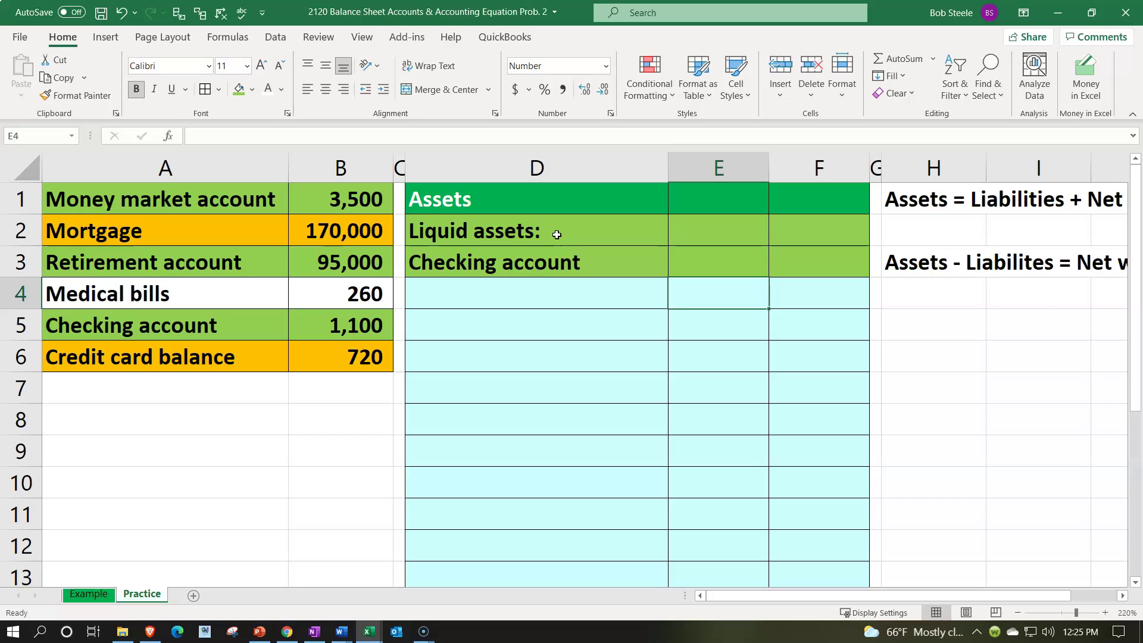
pyautogui.click(501, 264)
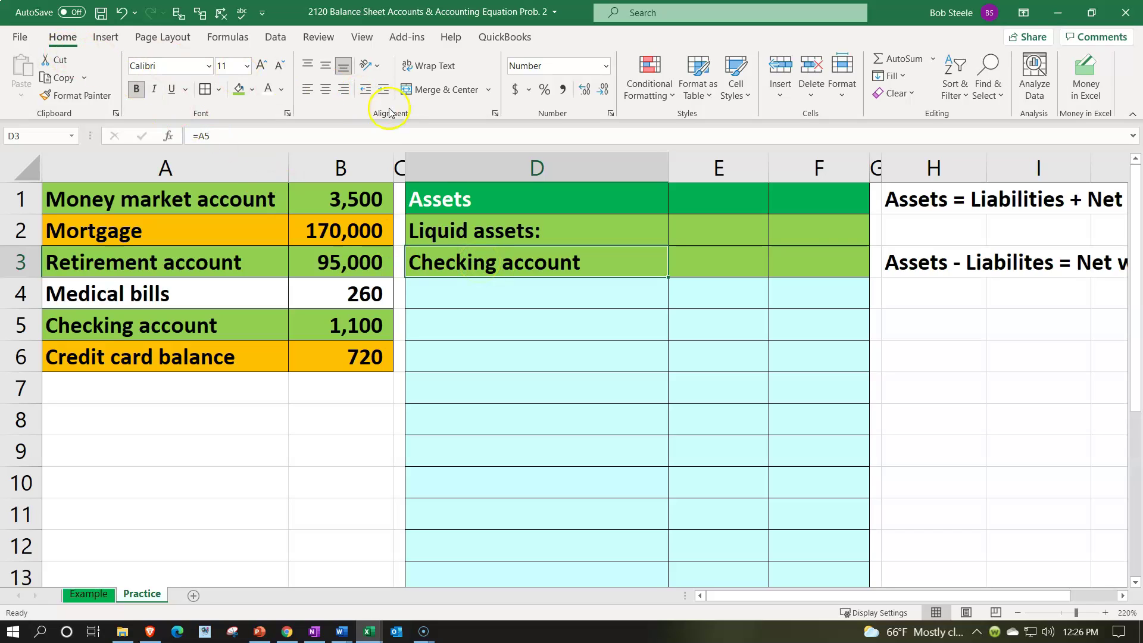
pyautogui.click(383, 89)
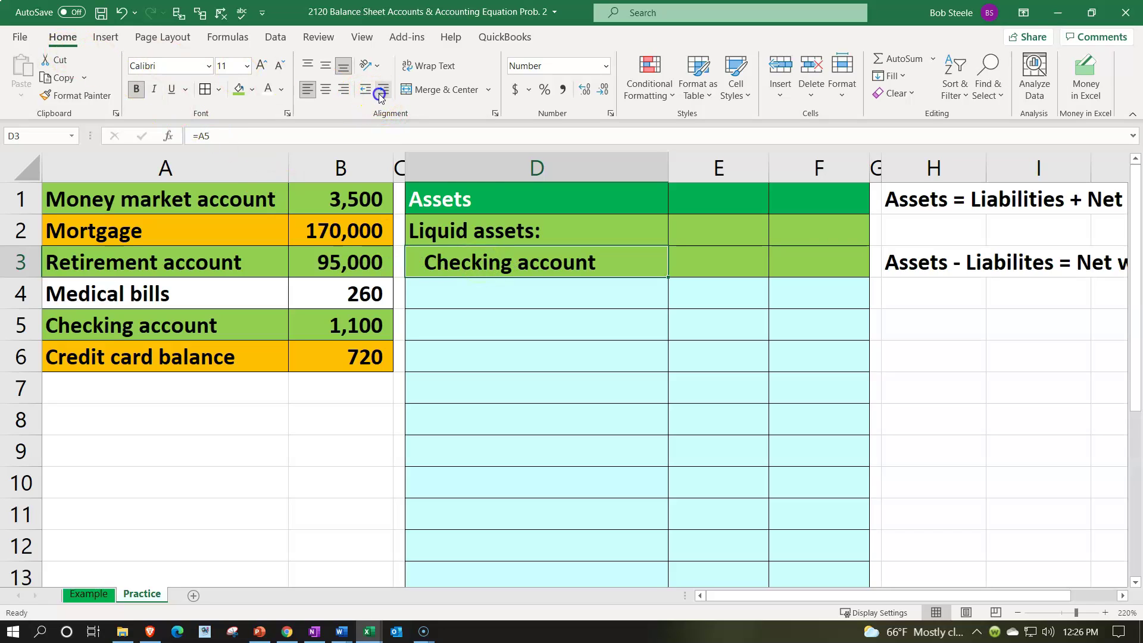
# - Link cell E3 to the Checking account amount with the formula =B5
pyautogui.click(708, 270)
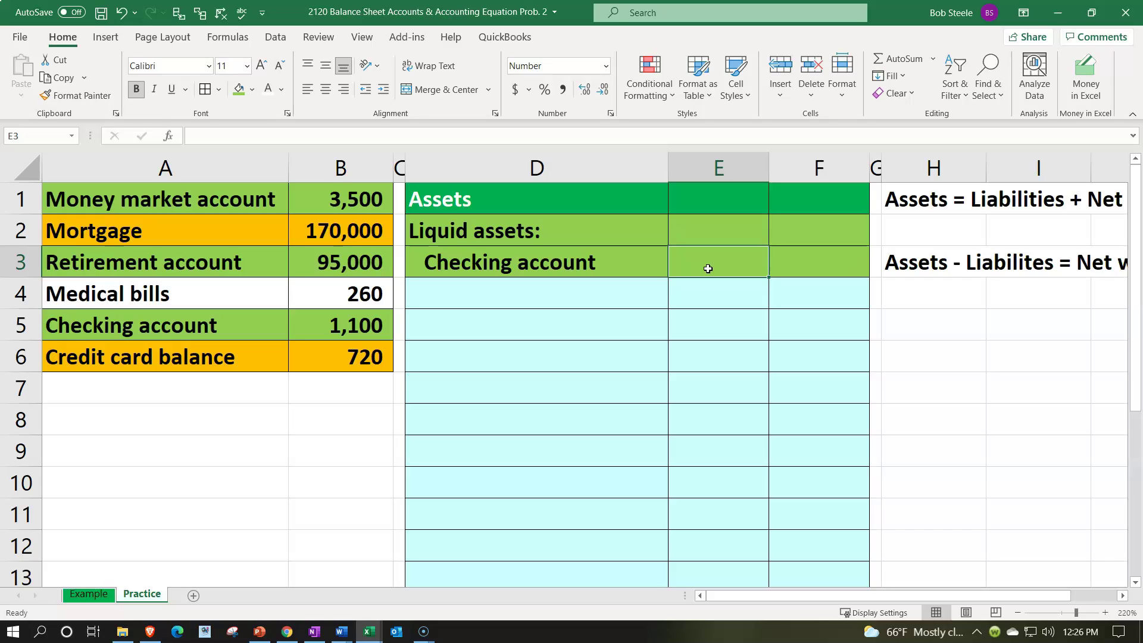
pyautogui.write('=')
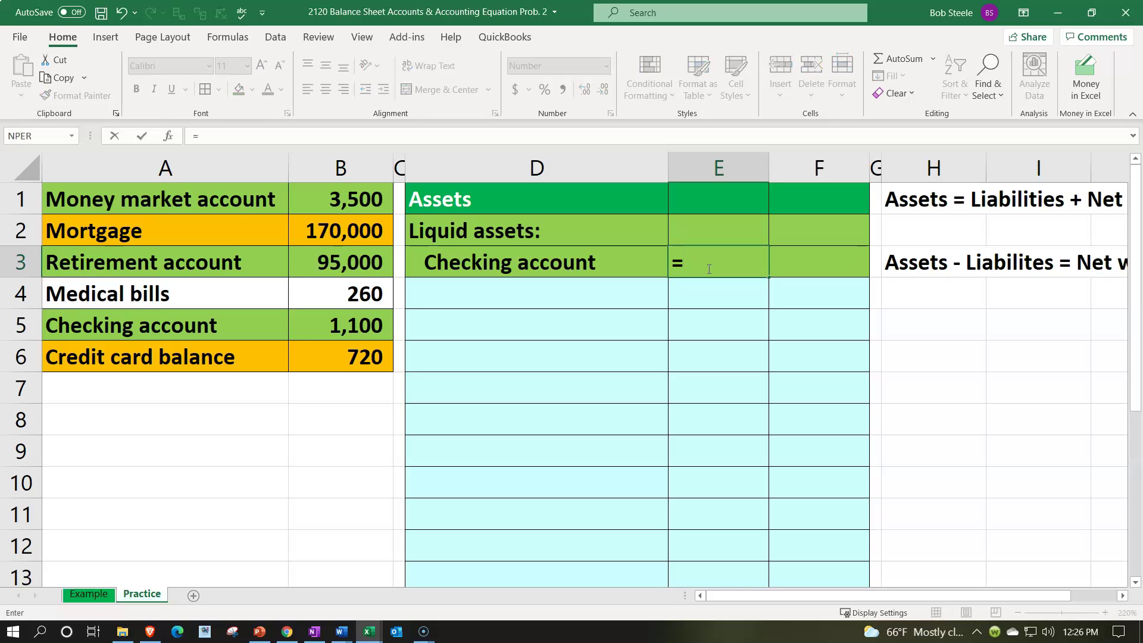
pyautogui.press('Left')
pyautogui.press('Left')
pyautogui.press('Left')
pyautogui.press('Down')
pyautogui.press('Down')
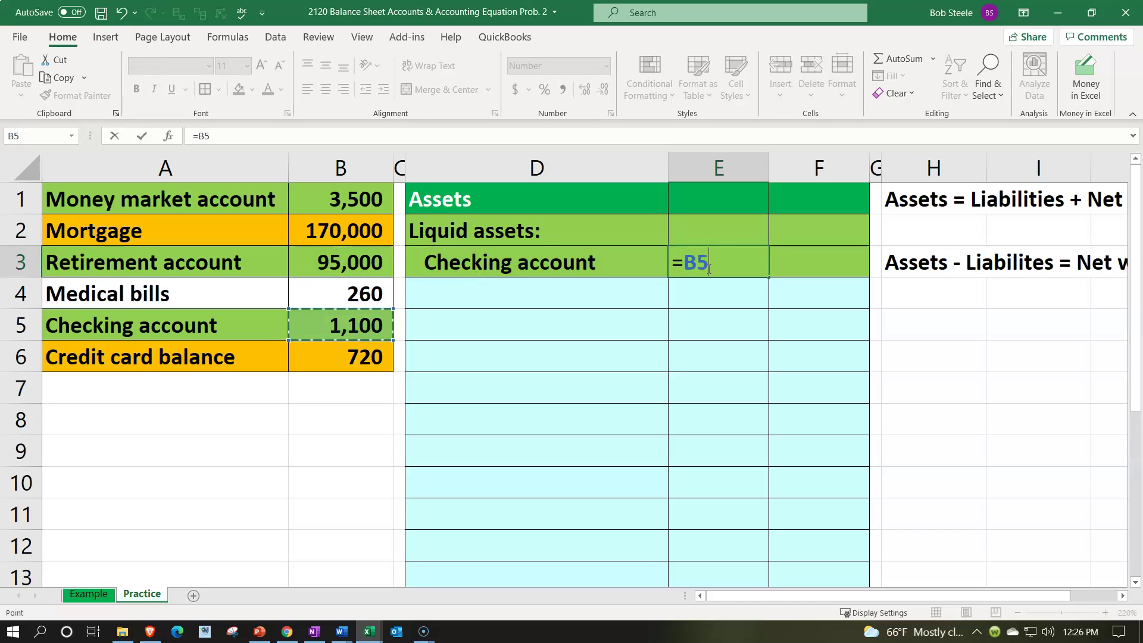
pyautogui.press('Return')
pyautogui.moveTo(257, 325); pyautogui.dragTo(313, 332)
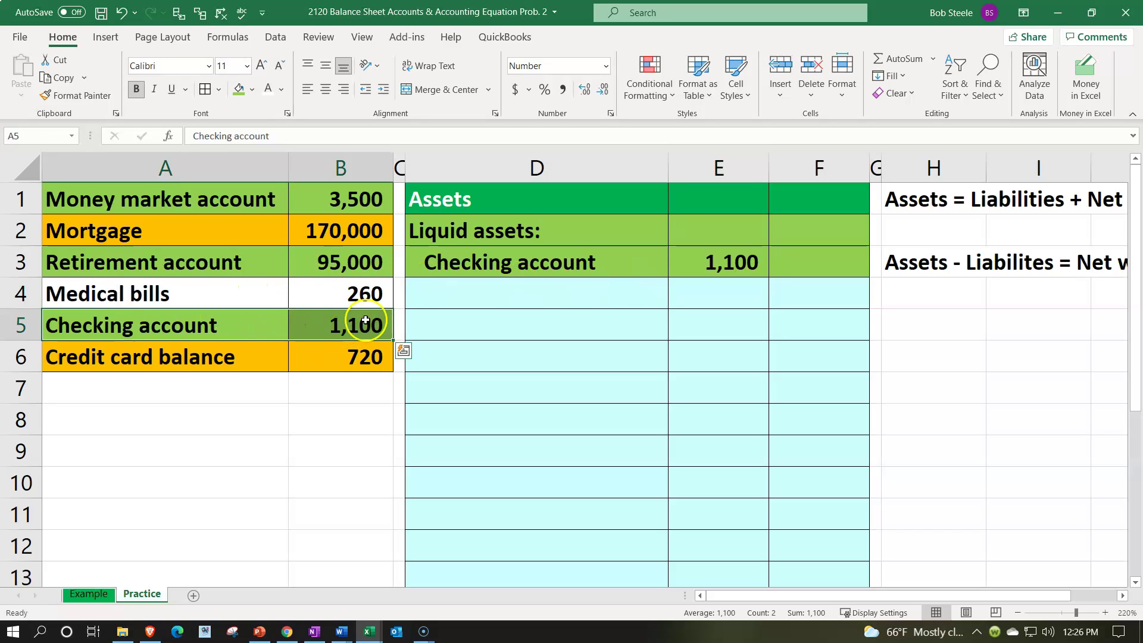
# - Enter the formula =A1 in cell D4 to list the Money market account below the Checking account
pyautogui.click(467, 294)
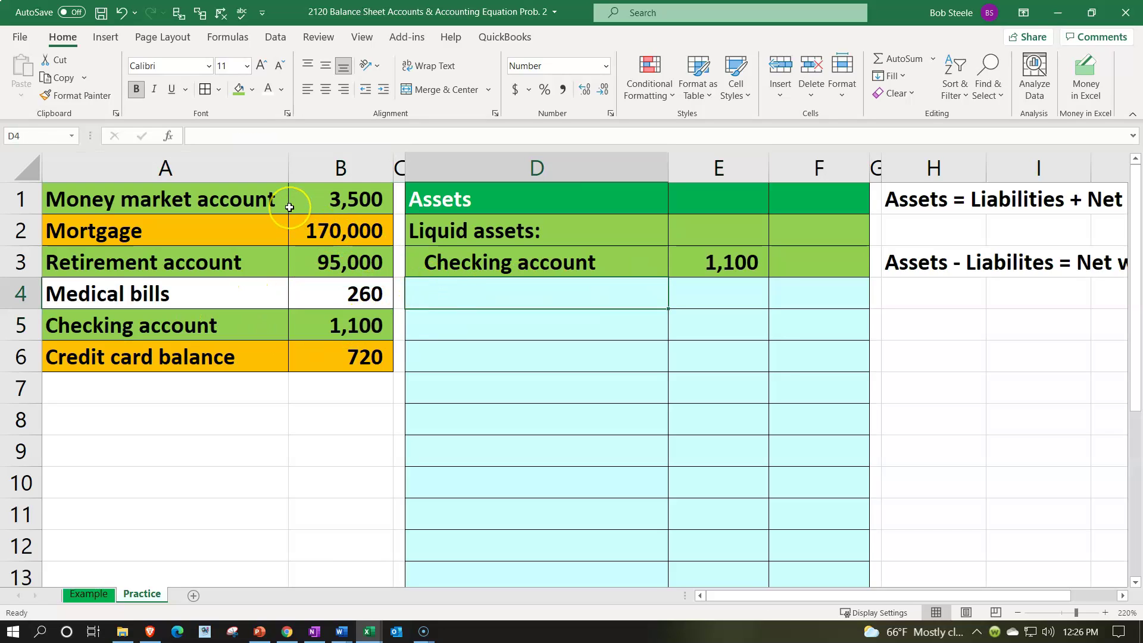
pyautogui.write('=')
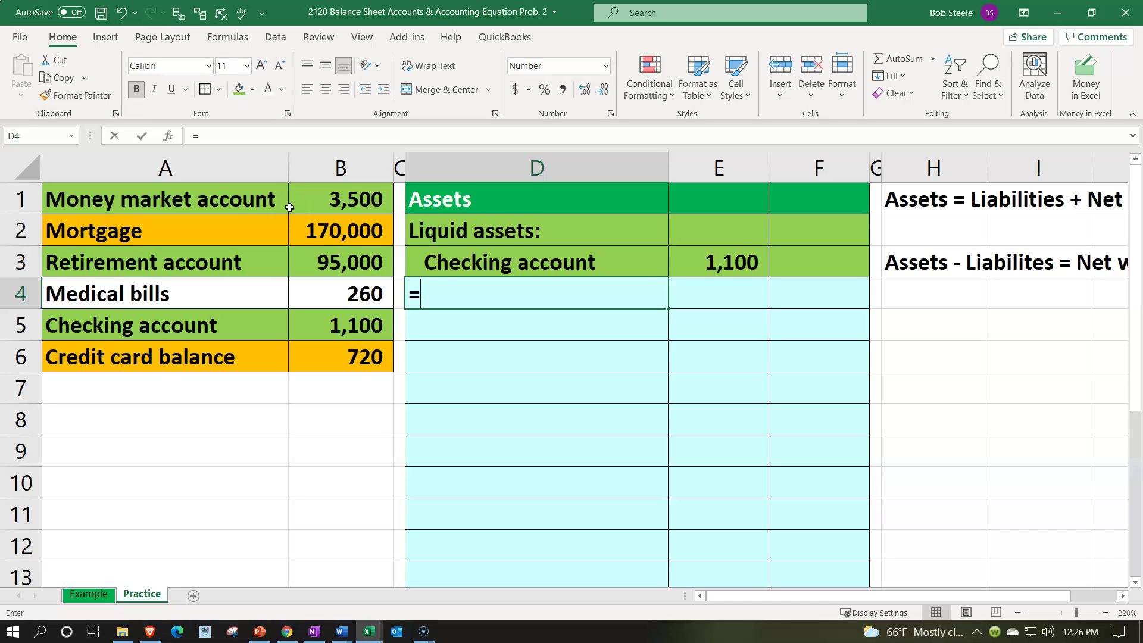
pyautogui.press('Left')
pyautogui.press('Left')
pyautogui.press('Left')
pyautogui.press('Up')
pyautogui.press('Up')
pyautogui.press('Up')
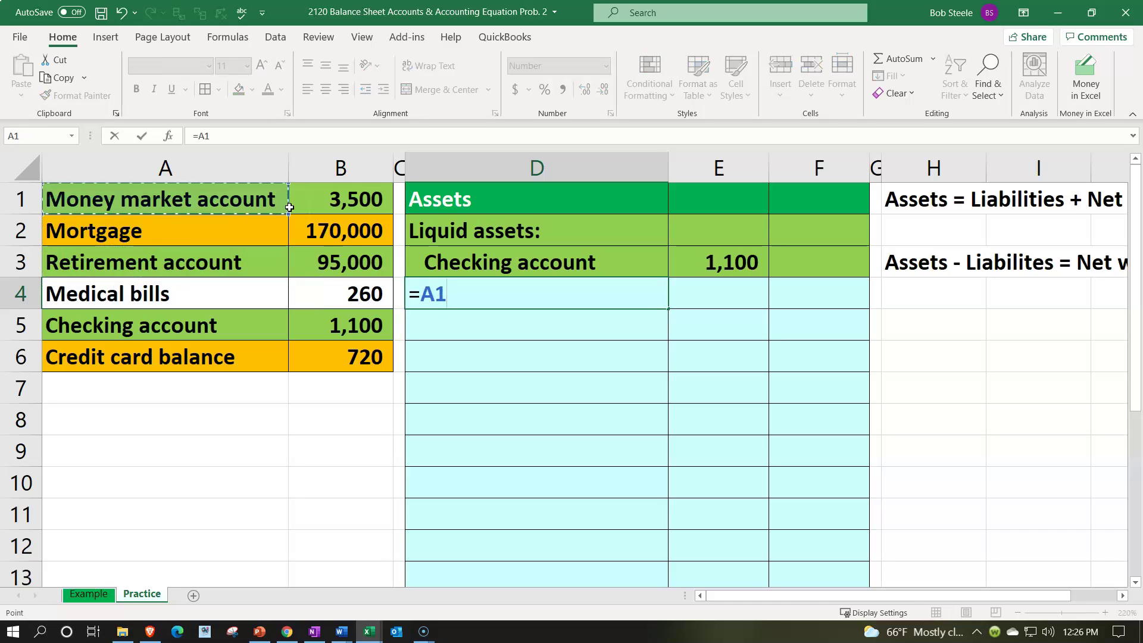
pyautogui.press('Tab')
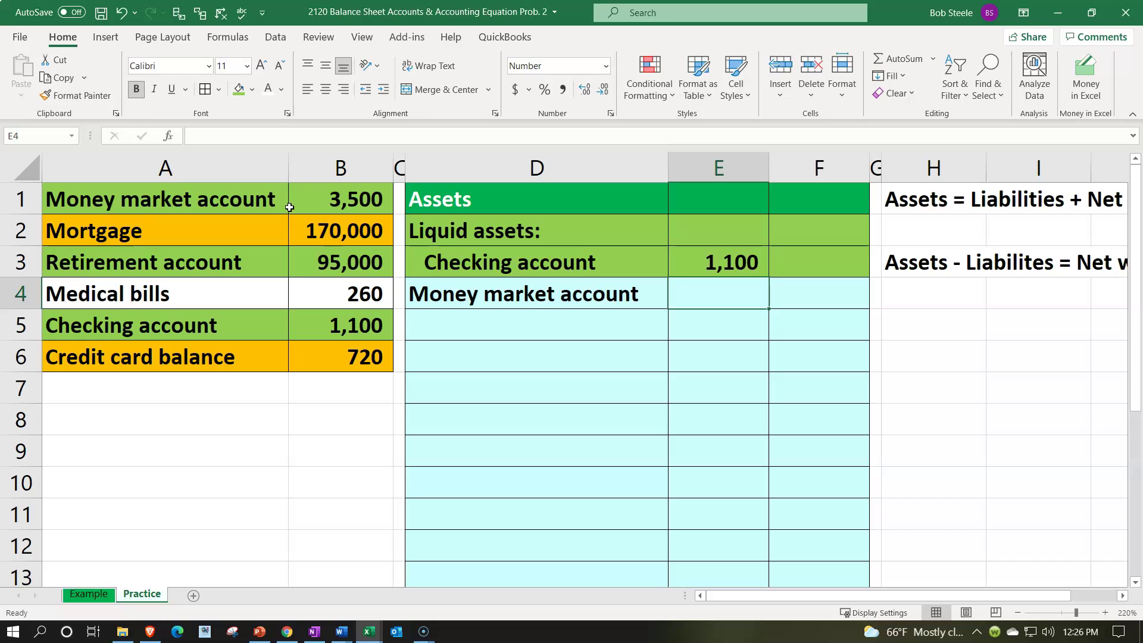
# - Link cell E4 to the Money market account amount with the formula =B1
pyautogui.write('=')
pyautogui.press('Left')
pyautogui.press('Left')
pyautogui.press('Left')
pyautogui.press('Up')
pyautogui.press('Up')
pyautogui.press('Up')
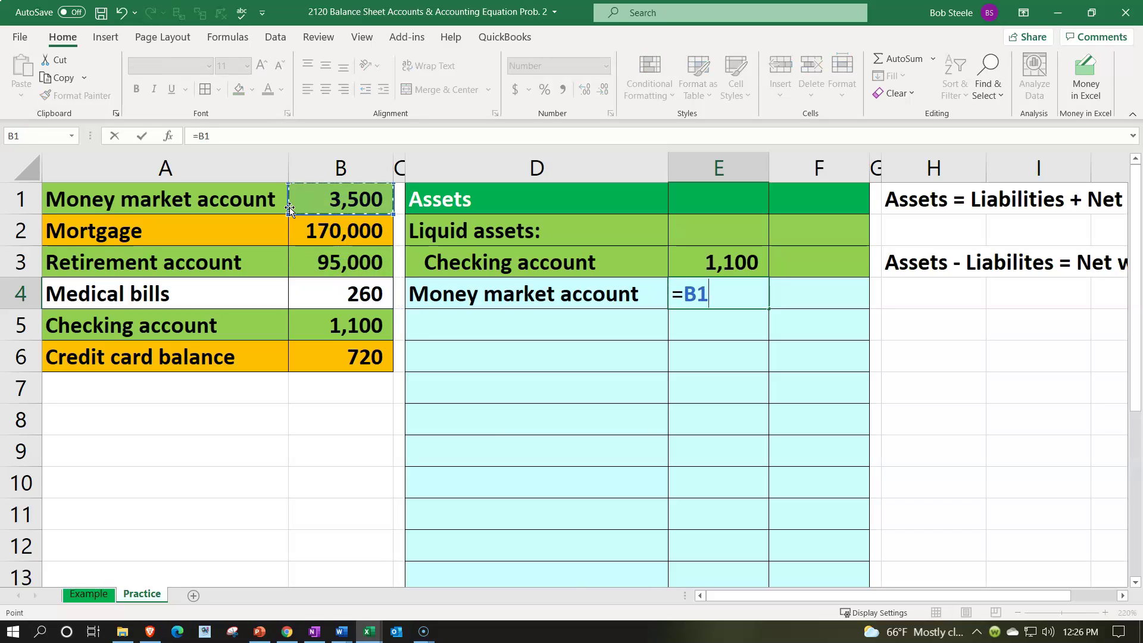
pyautogui.hotkey('shift', 'Tab')
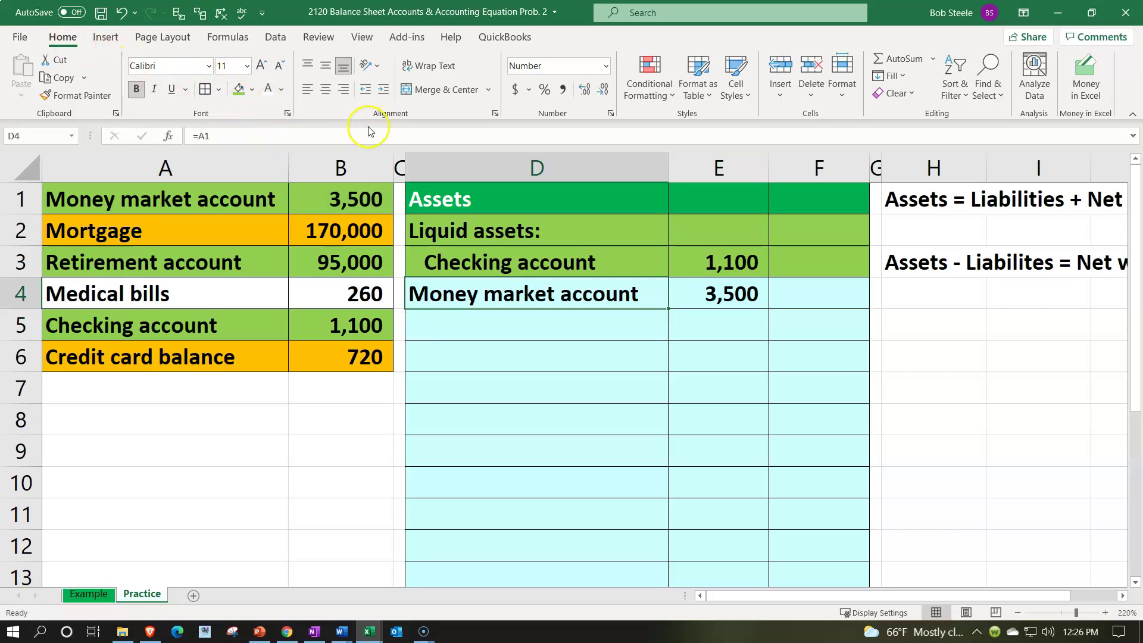
# - Indent the Money market account label in D4 one level and fill cells D4:F4 with the same light green
pyautogui.click(382, 90)
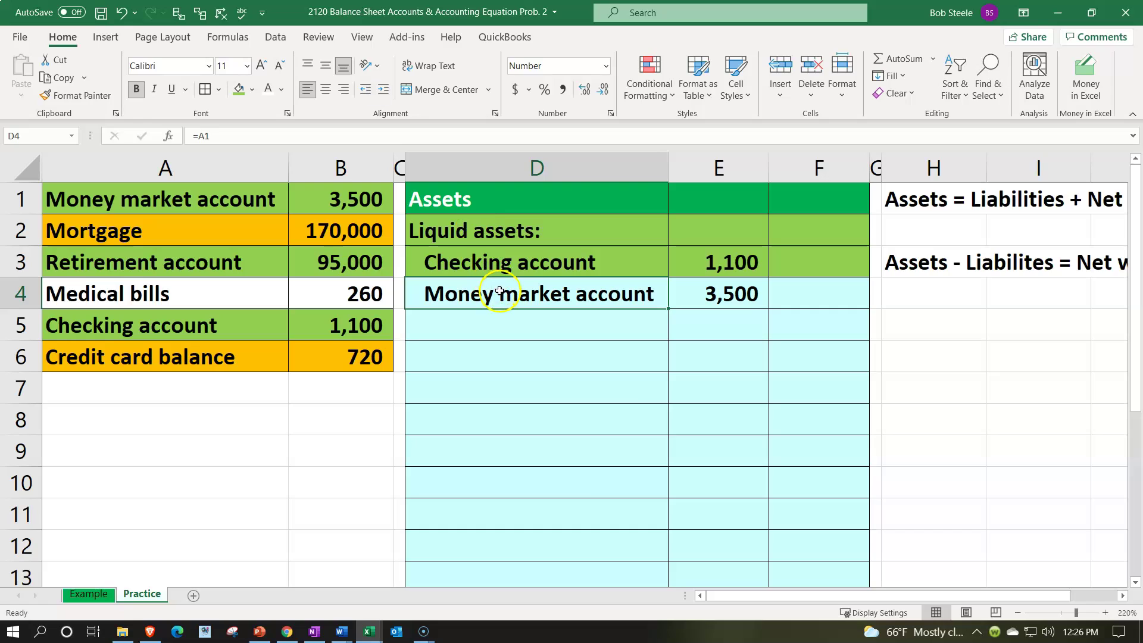
pyautogui.moveTo(662, 293); pyautogui.dragTo(770, 289)
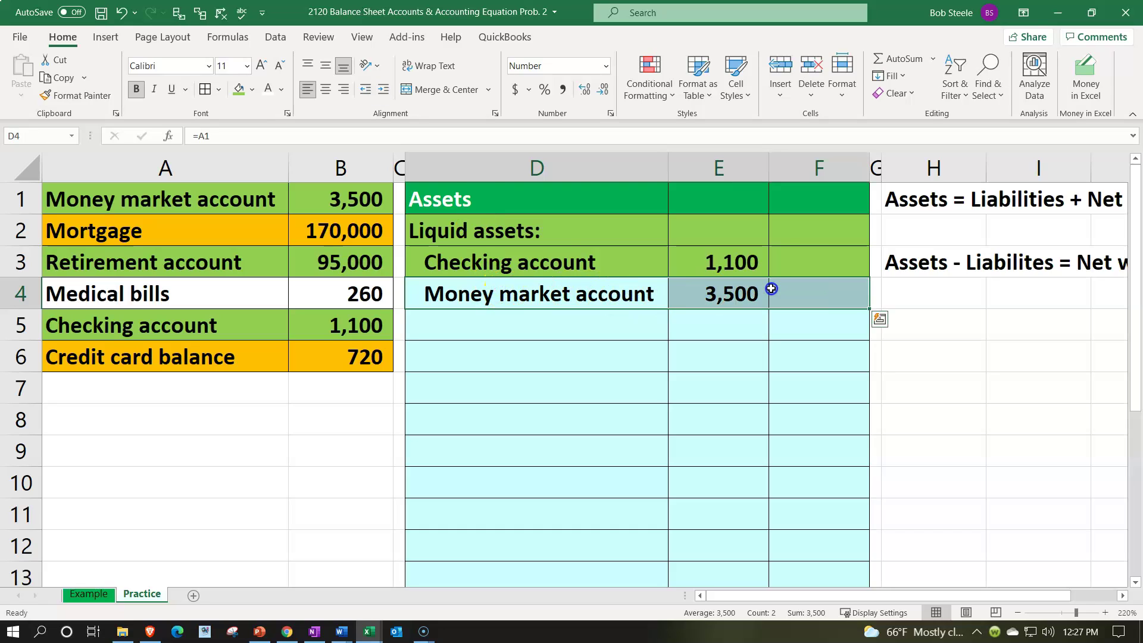
pyautogui.click(238, 91)
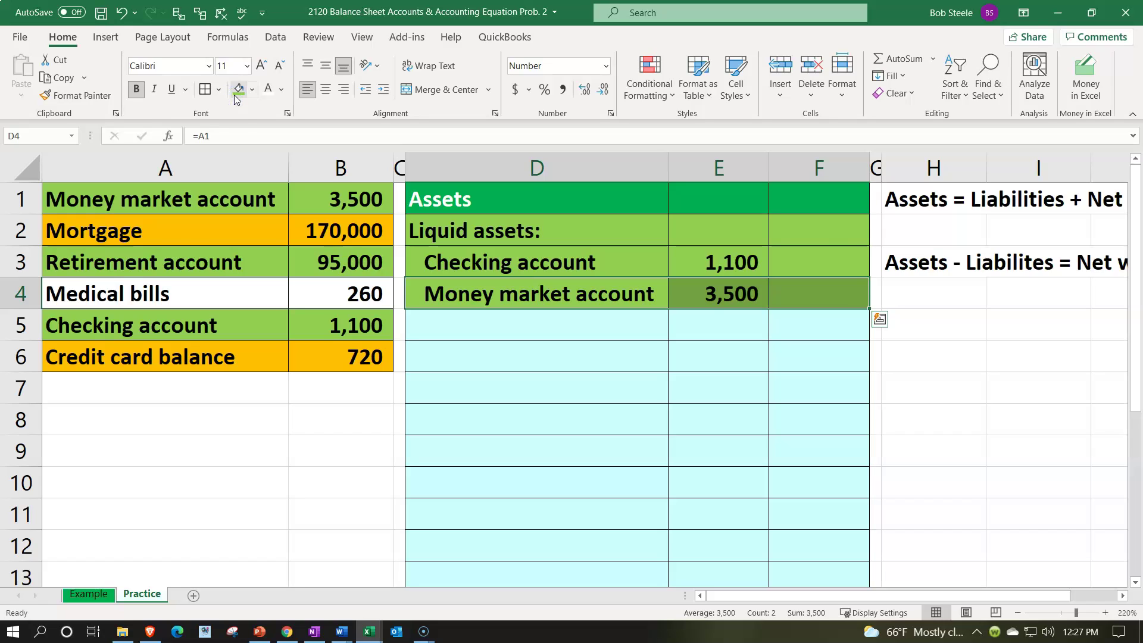
# - Enter the label "Total liquid assets" in cell D5 and indent it two levels
pyautogui.click(189, 268)
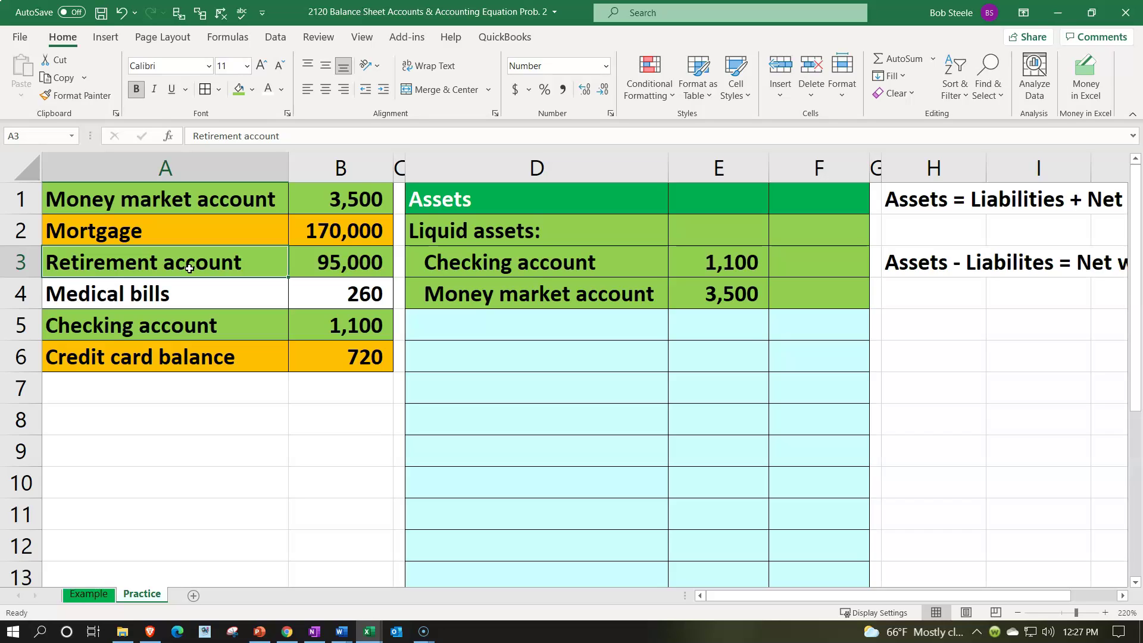
pyautogui.press('Right')
pyautogui.press('Right')
pyautogui.press('Right')
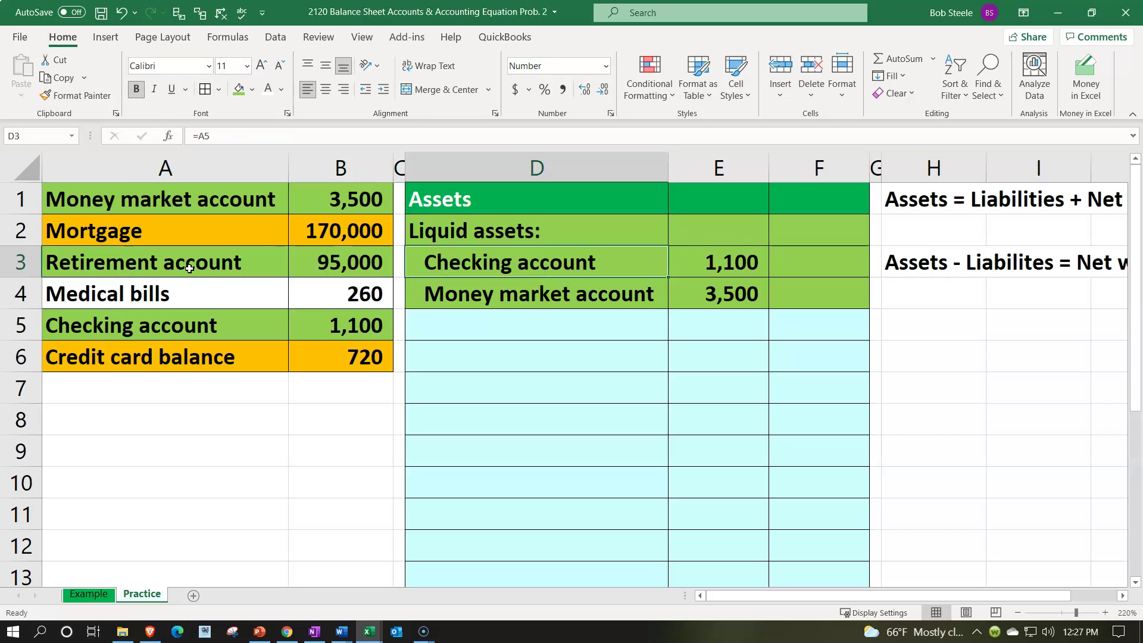
pyautogui.press('Down')
pyautogui.press('Down')
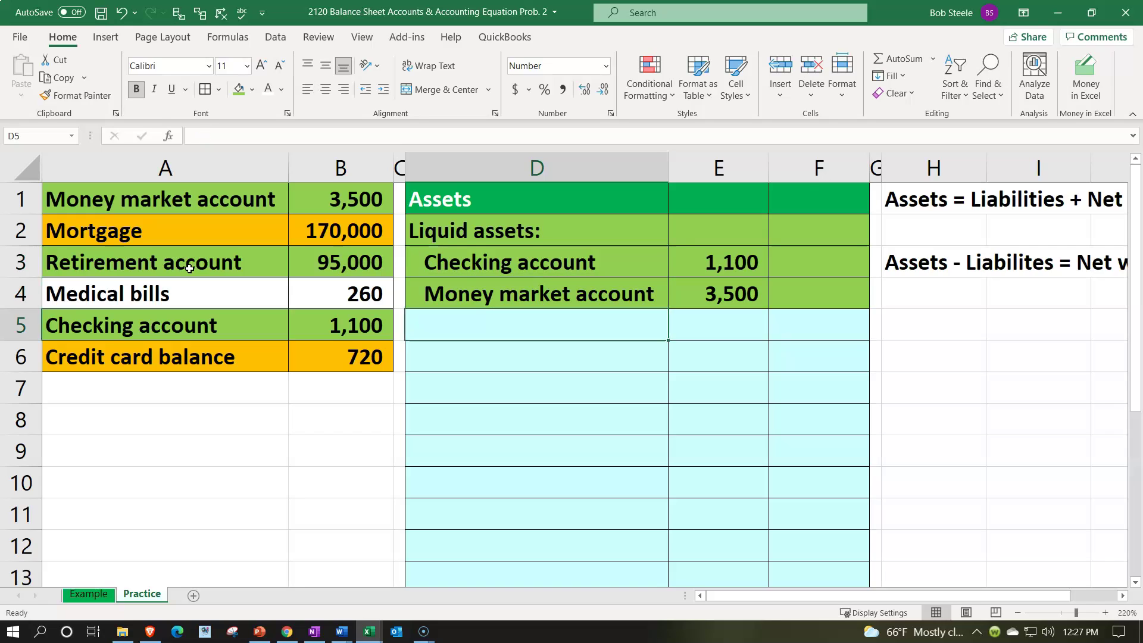
pyautogui.write('Tiquid ass')
pyautogui.press('BackSpace')
pyautogui.press('BackSpace')
pyautogui.press('BackSpace')
pyautogui.press('BackSpace')
pyautogui.press('BackSpace')
pyautogui.press('BackSpace')
pyautogui.press('BackSpace')
pyautogui.press('BackSpace')
pyautogui.press('BackSpace')
pyautogui.press('BackSpace')
pyautogui.write('Total liquid assets')
pyautogui.press('Return')
pyautogui.press('Up')
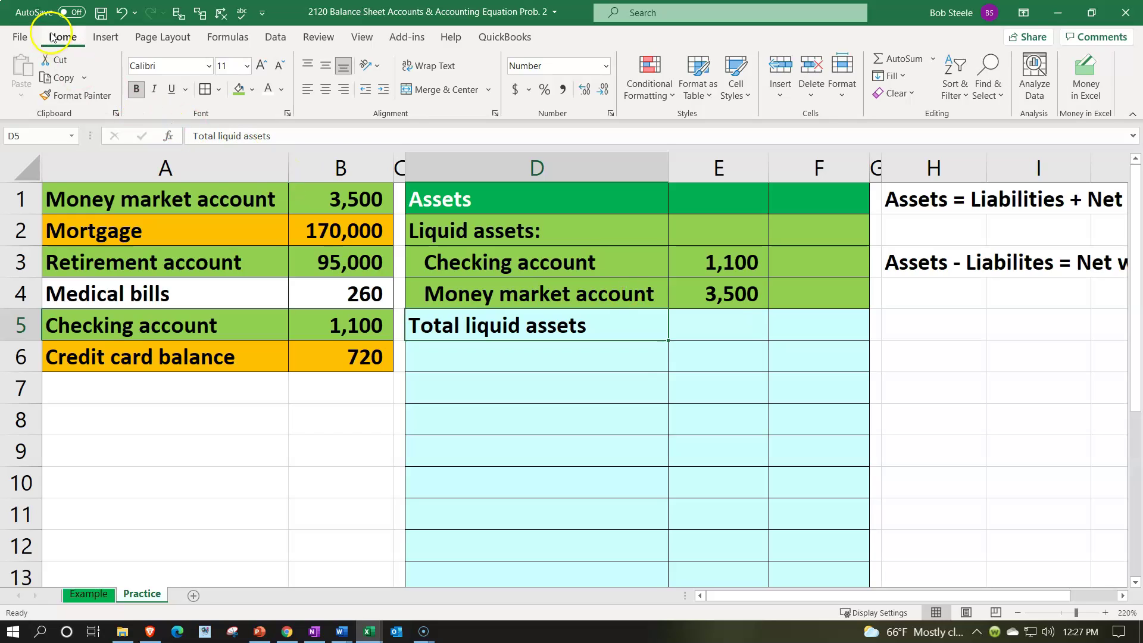
pyautogui.click(384, 89)
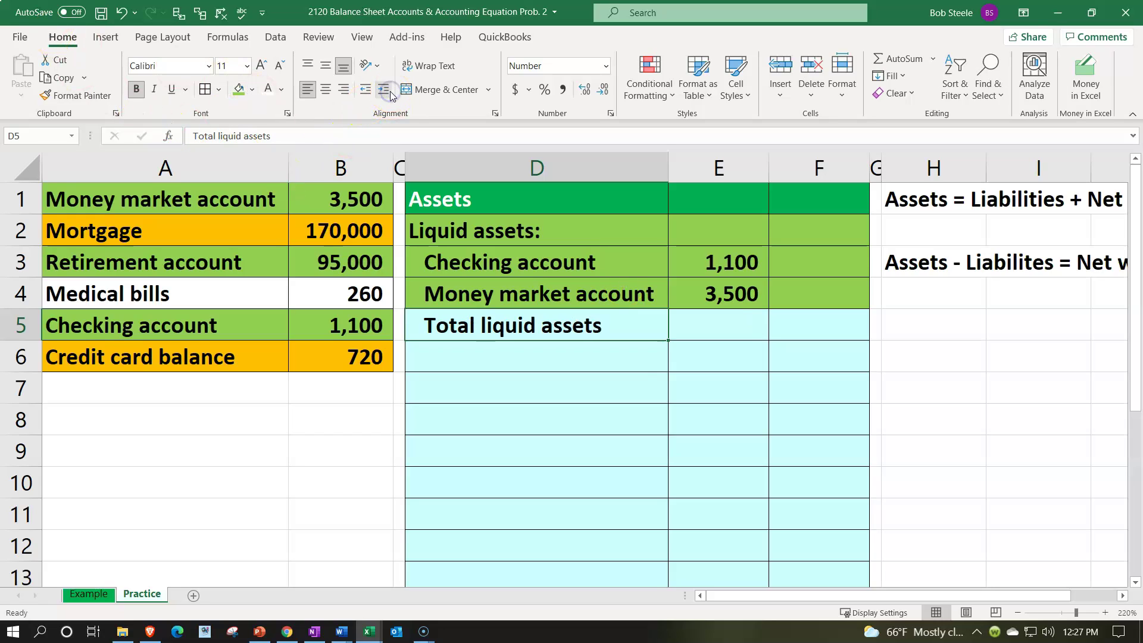
pyautogui.click(388, 92)
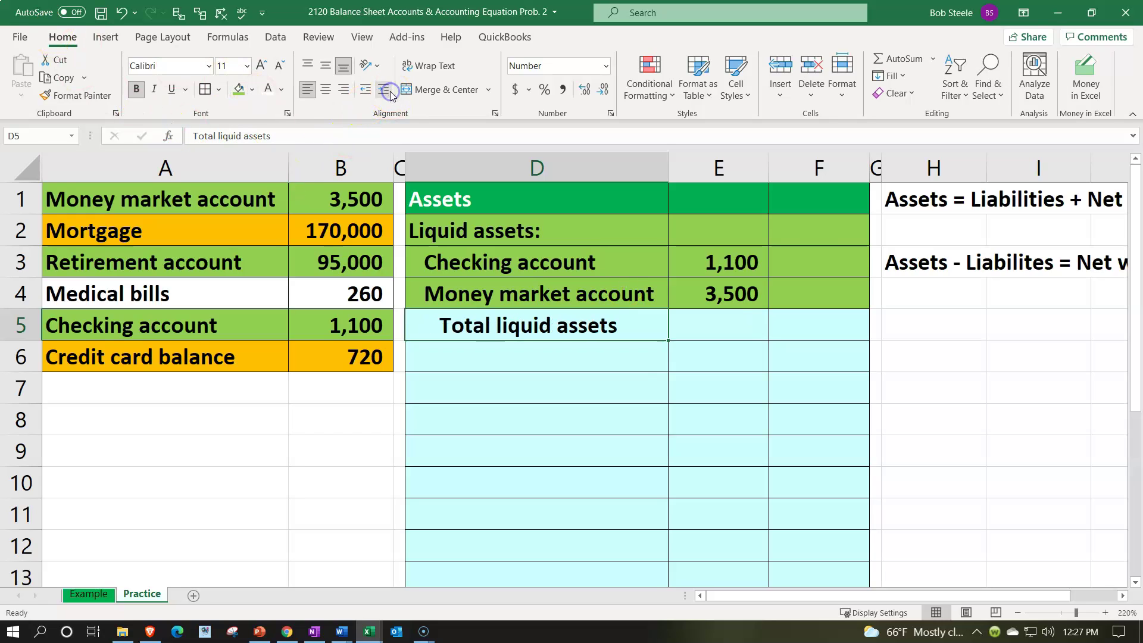
# - Underline the Money market account amount in E4 and total the liquid assets in F5 with =SUM(E3:E4)
pyautogui.click(755, 292)
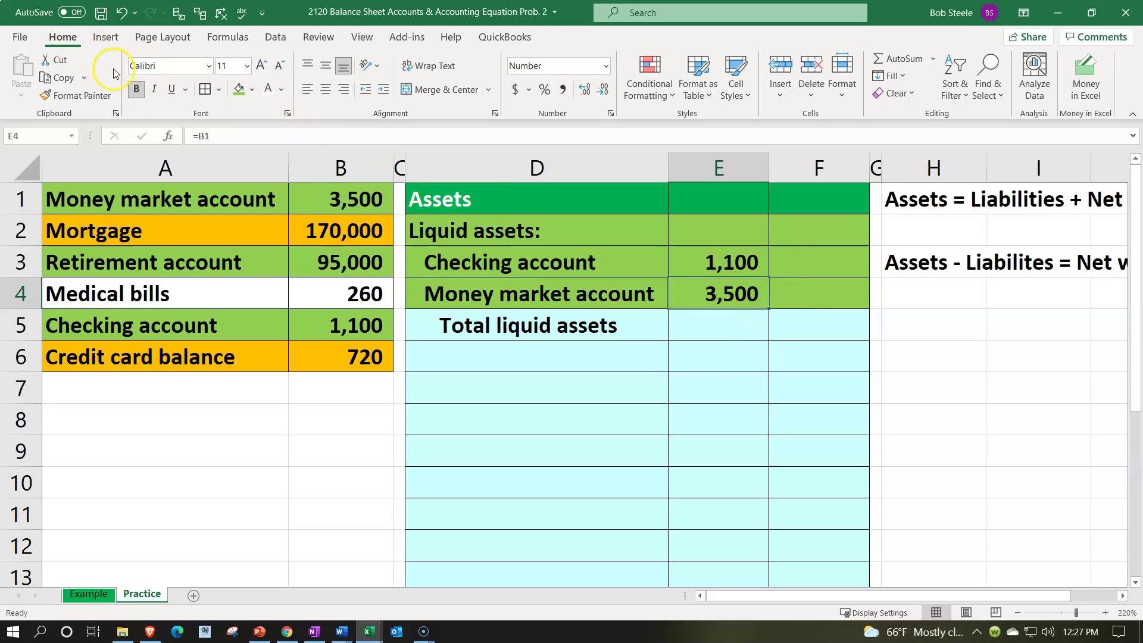
pyautogui.click(171, 89)
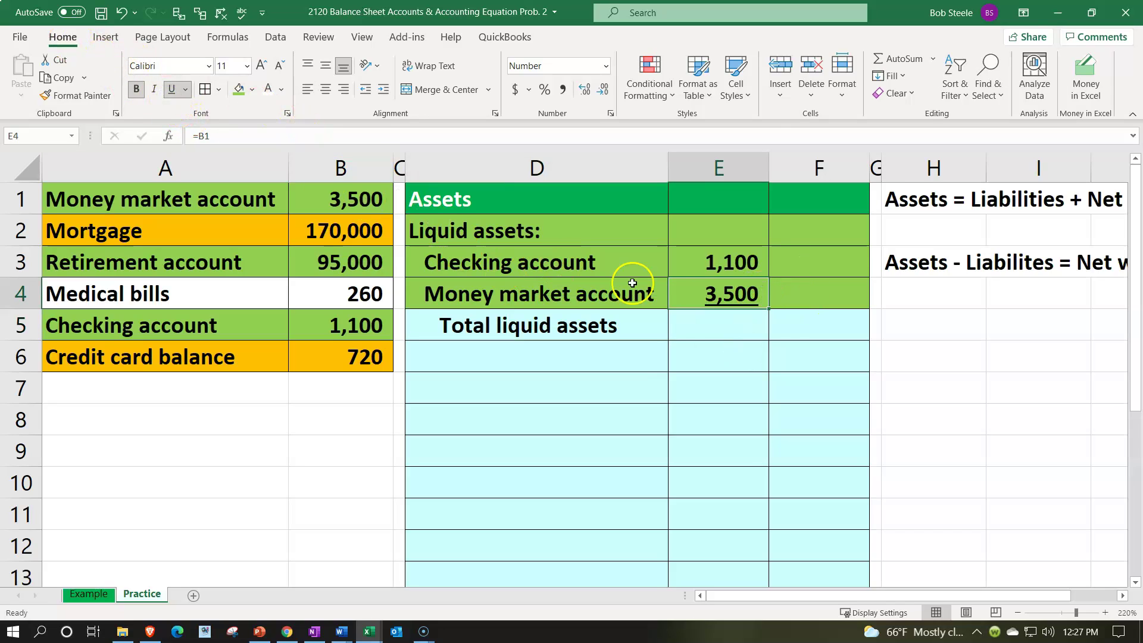
pyautogui.click(795, 332)
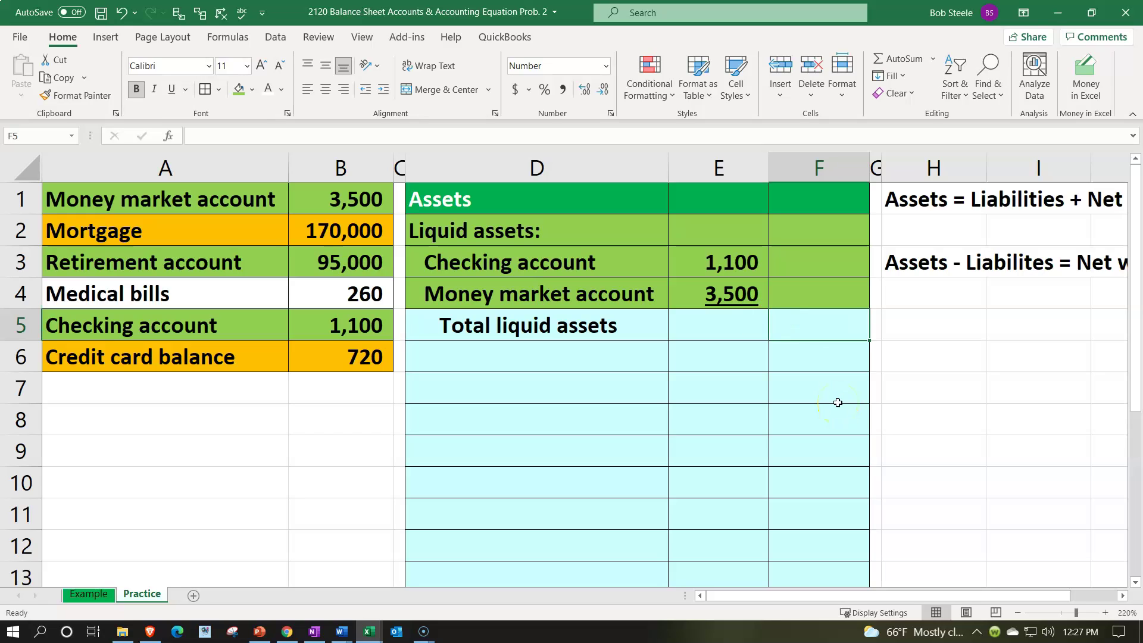
pyautogui.write('=sum')
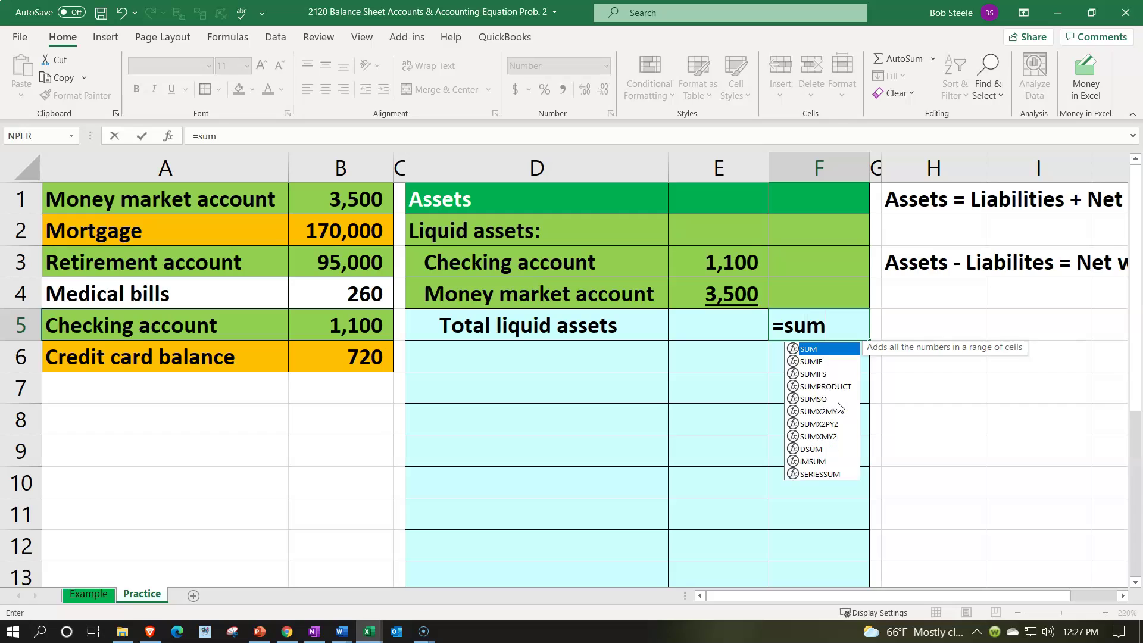
pyautogui.write('(')
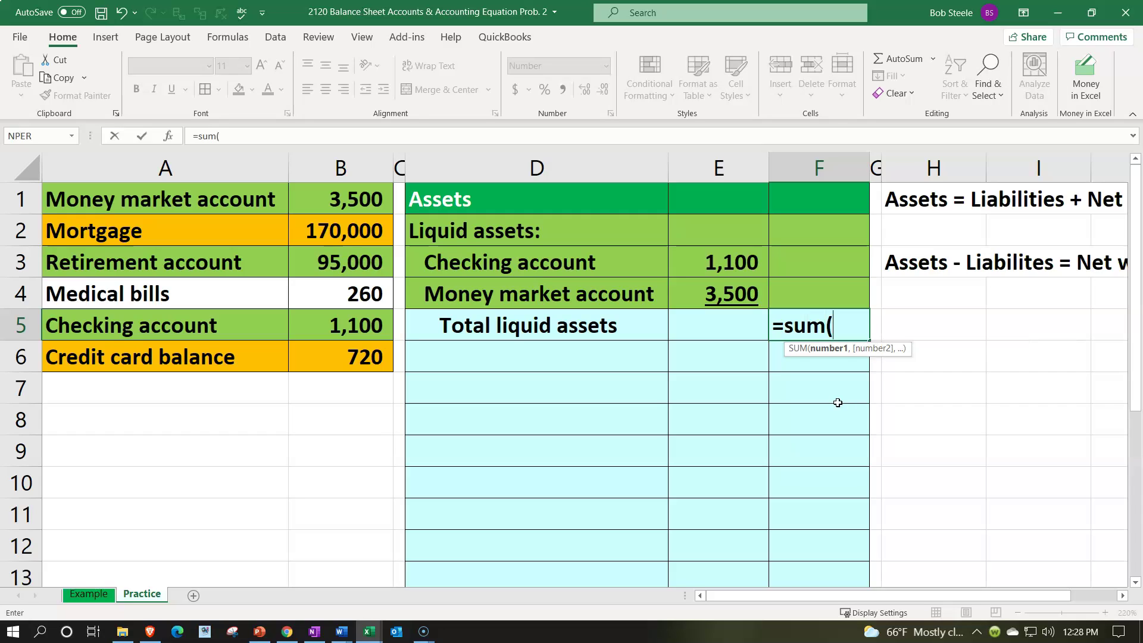
pyautogui.press('Up')
pyautogui.press('Left')
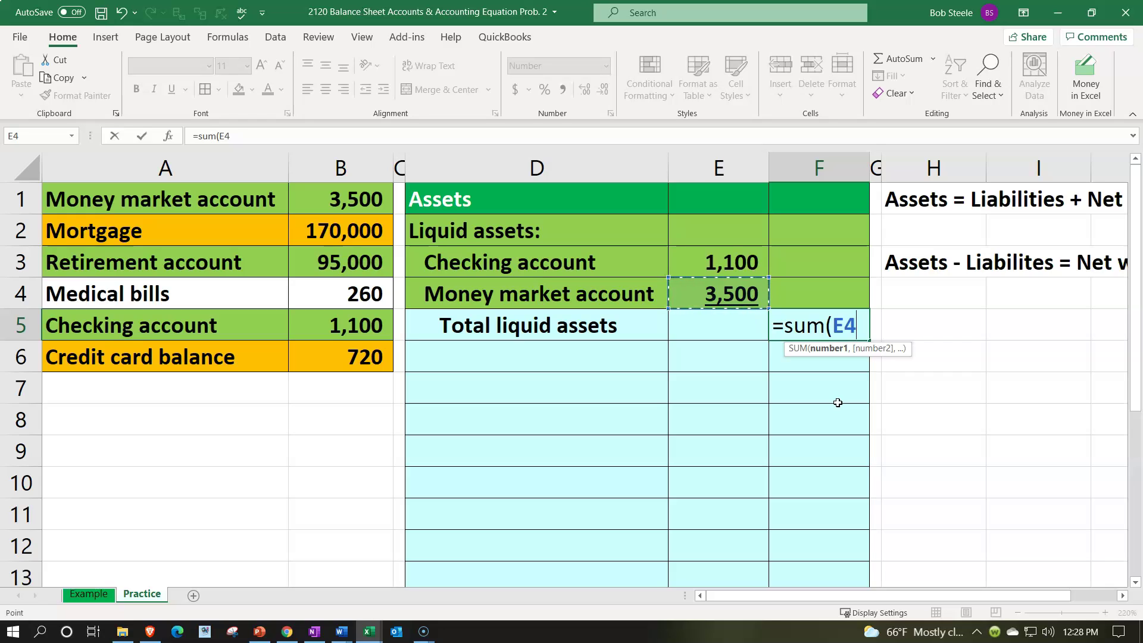
pyautogui.hotkey('shift', 'Up')
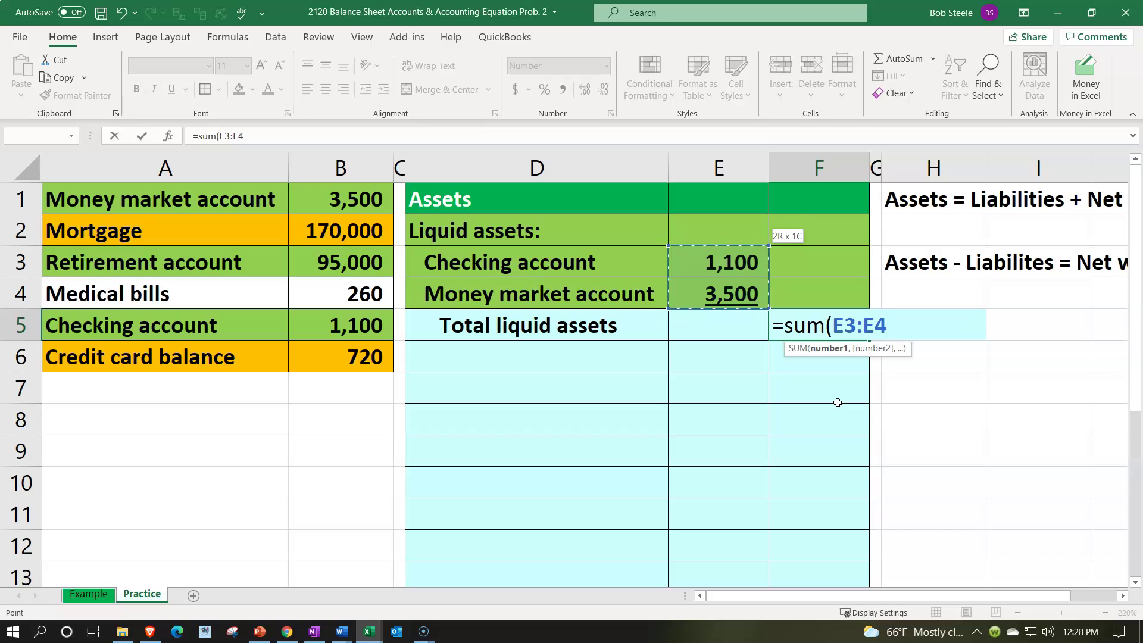
pyautogui.press('Return')
# - Fill D5:F5 with the same light green and enter the heading "Non liquid assets:" in cell D6
pyautogui.moveTo(633, 326); pyautogui.dragTo(804, 324)
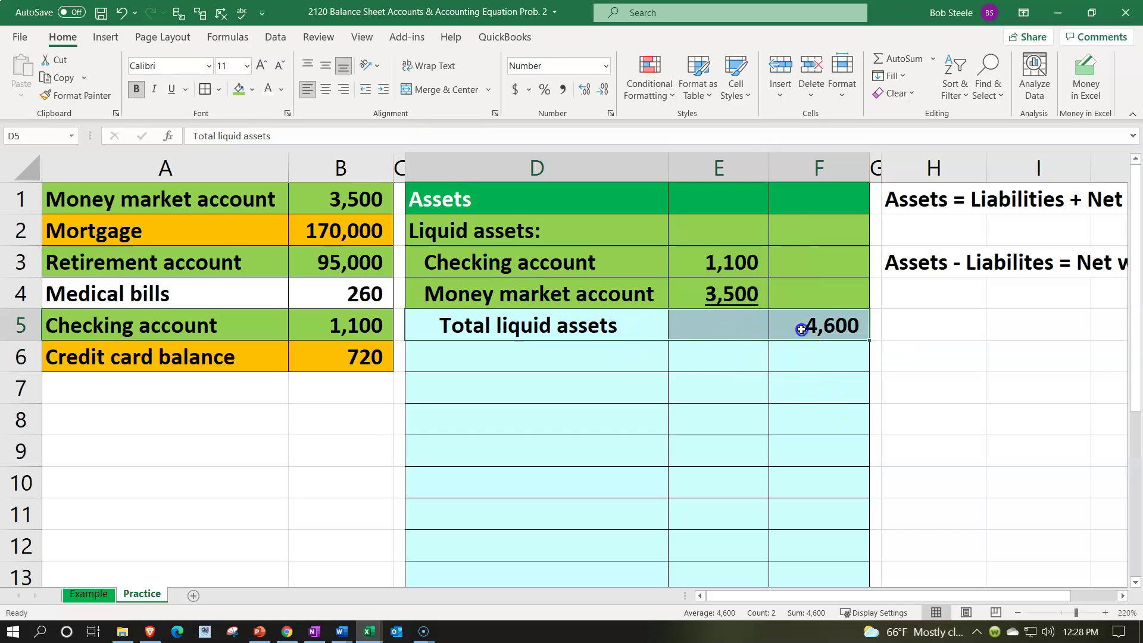
pyautogui.click(235, 89)
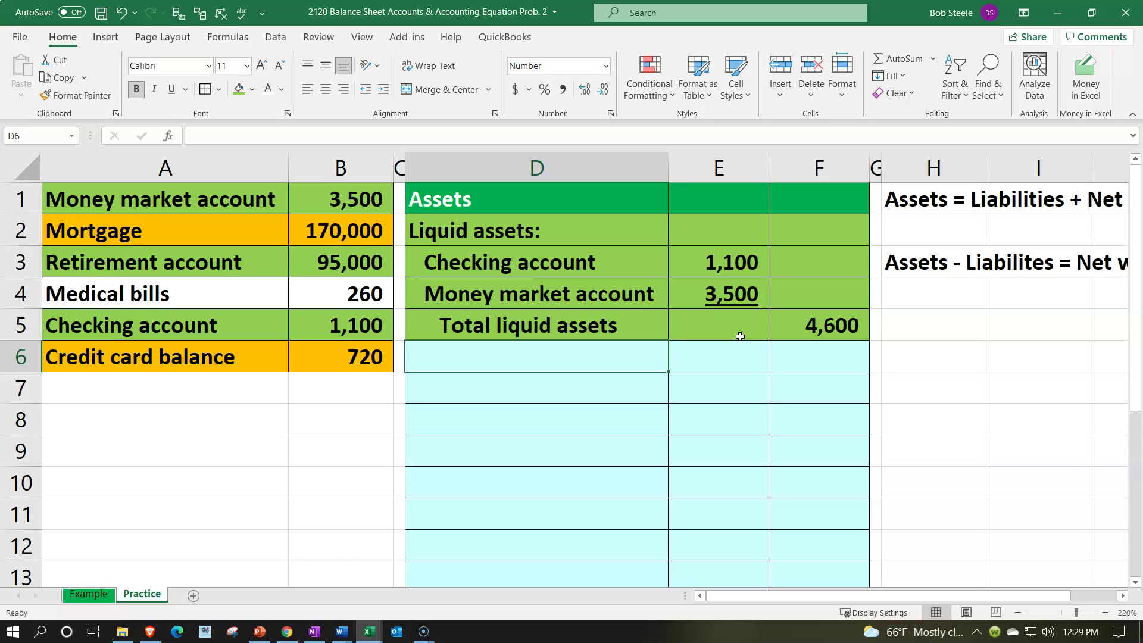
pyautogui.write('N')
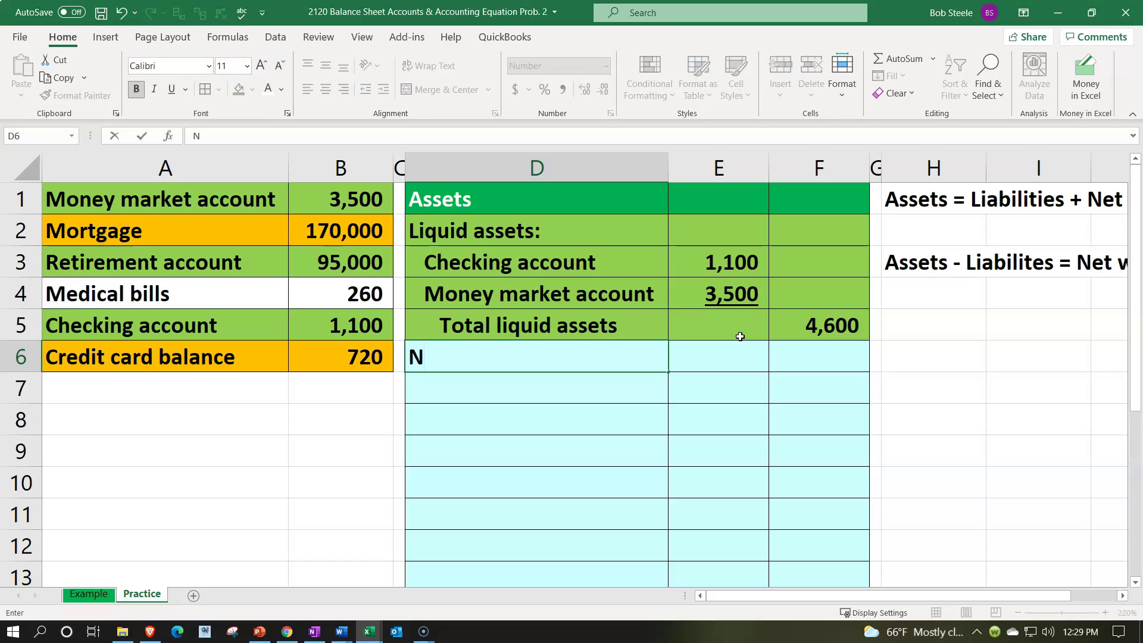
pyautogui.write('on liquid assets:')
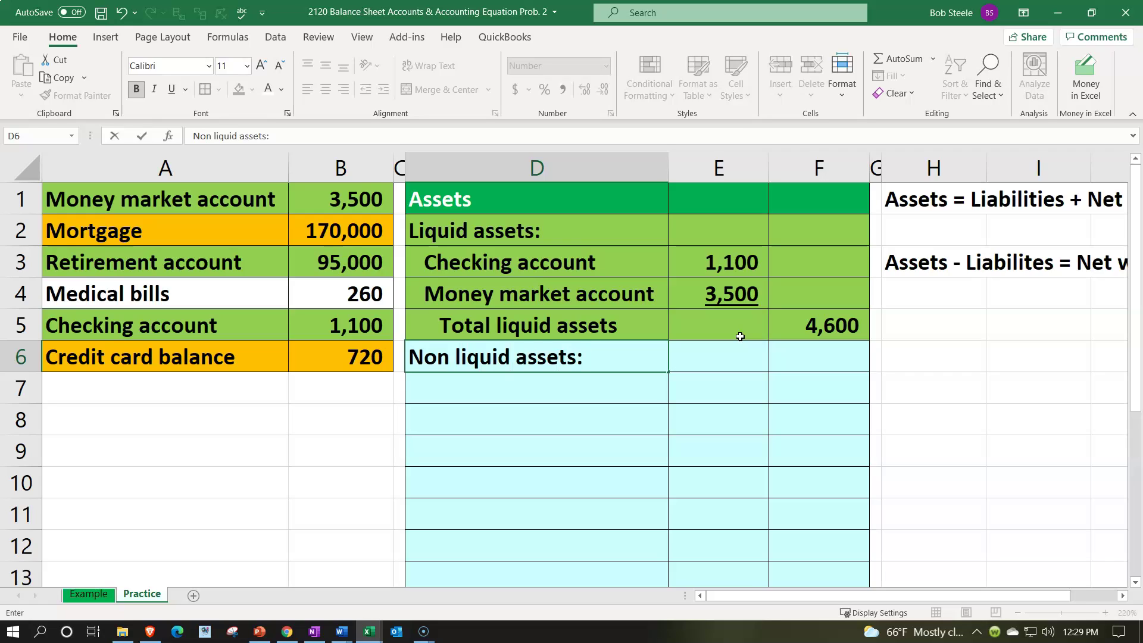
pyautogui.press('Return')
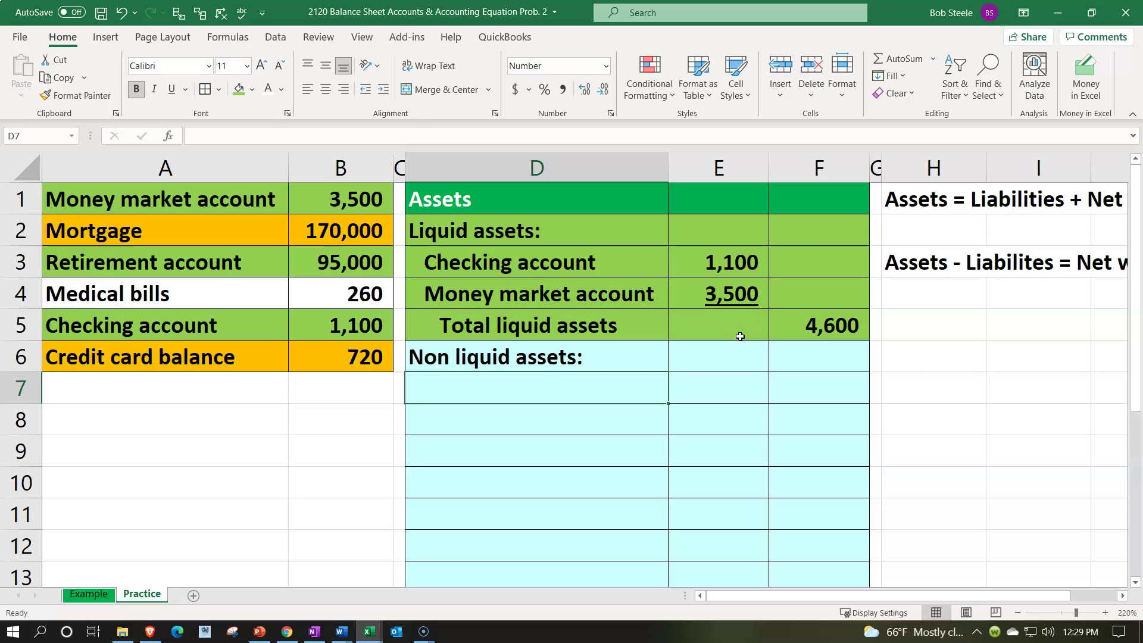
# - Enter the formula =A3 in cell D7 to list the Retirement account under the non liquid assets heading
pyautogui.write('=')
pyautogui.press('Left')
pyautogui.press('Left')
pyautogui.press('Left')
pyautogui.press('Up')
pyautogui.press('Up')
pyautogui.press('Up')
pyautogui.press('Up')
pyautogui.press('Tab')
pyautogui.press('Tab')
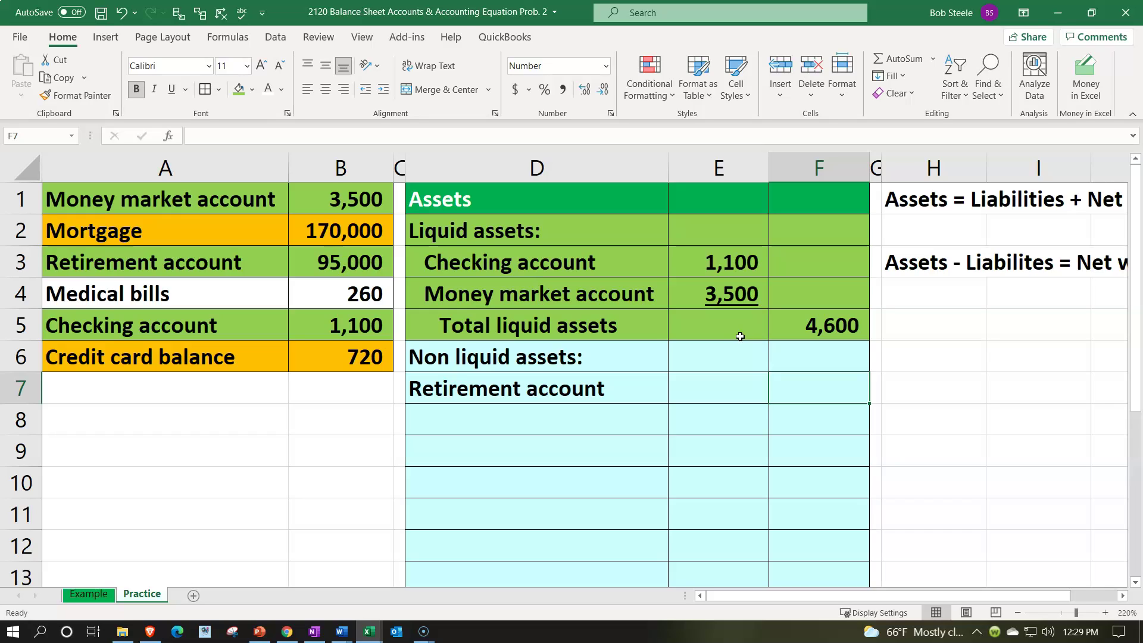
# - Link cell E7 to the Retirement account amount with the formula =B3
pyautogui.press('Left')
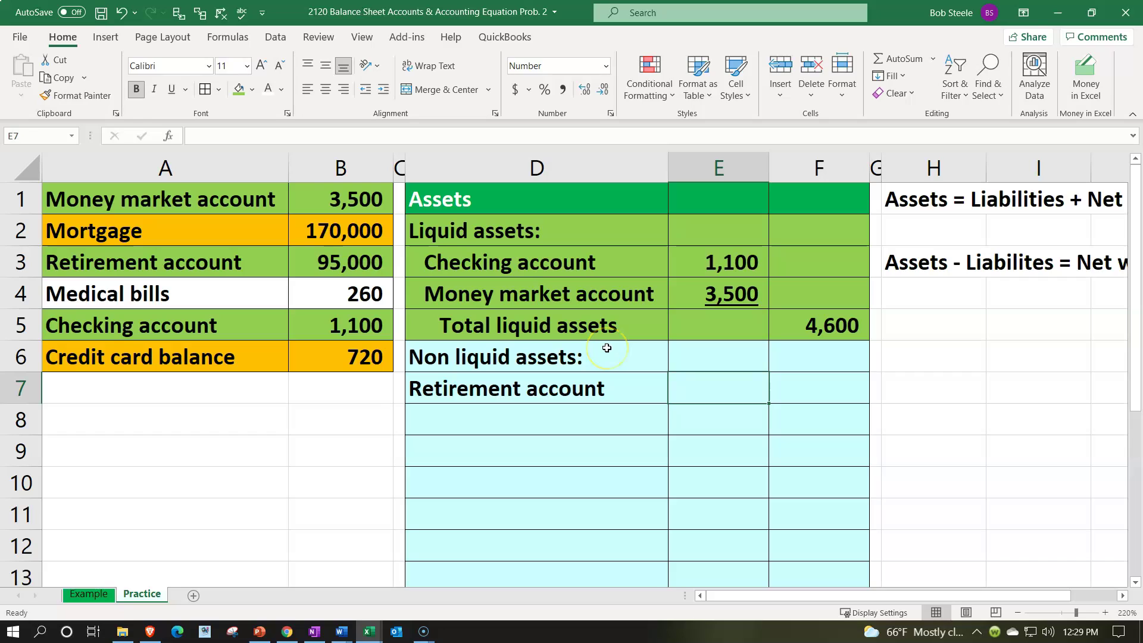
pyautogui.write('=')
pyautogui.press('Left')
pyautogui.press('Left')
pyautogui.press('Left')
pyautogui.press('Up')
pyautogui.press('Up')
pyautogui.press('Up')
pyautogui.press('Up')
pyautogui.press('Return')
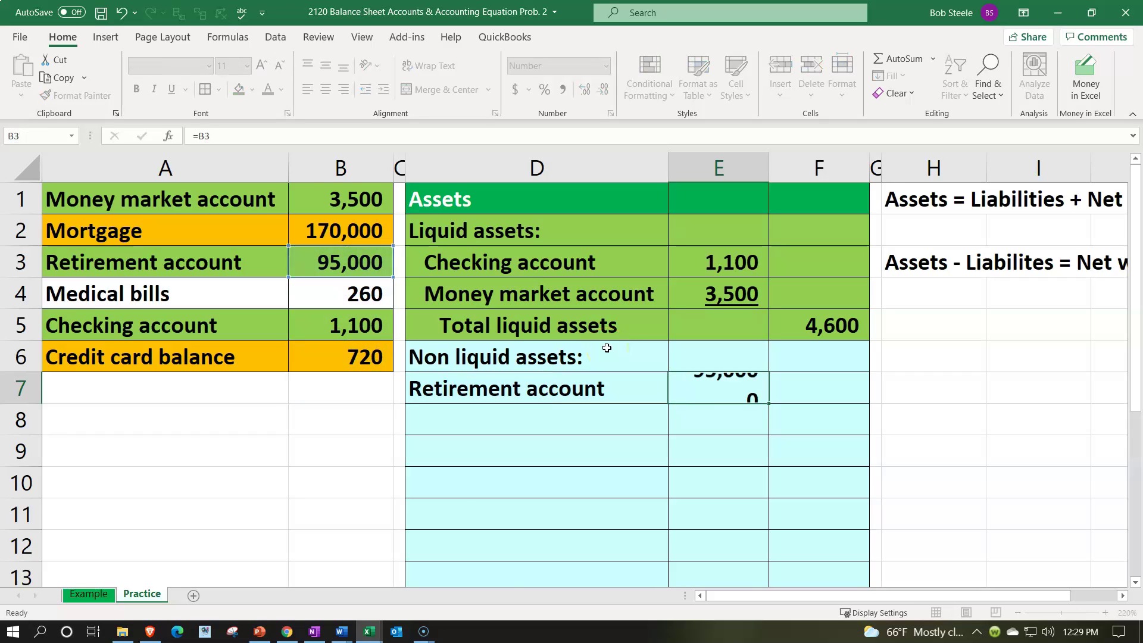
# - Enter the label "Total non liquid assets" in cell D8
pyautogui.press('Right')
pyautogui.press('Left')
pyautogui.press('Left')
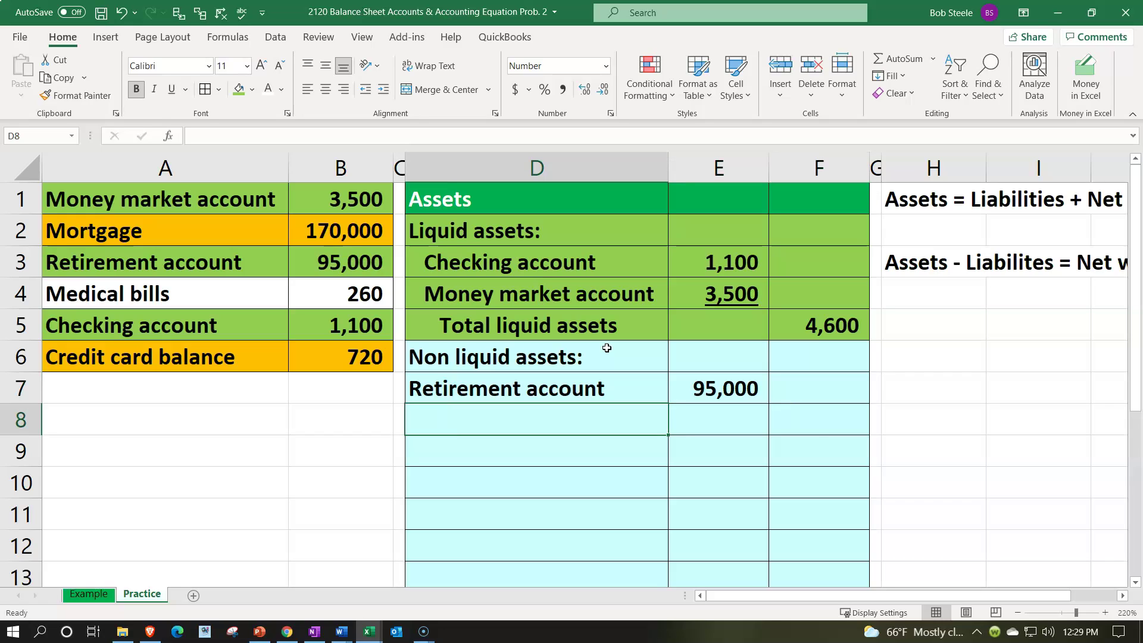
pyautogui.write('Total non liu')
pyautogui.press('BackSpace')
pyautogui.write('quid assets')
pyautogui.press('Right')
pyautogui.press('Right')
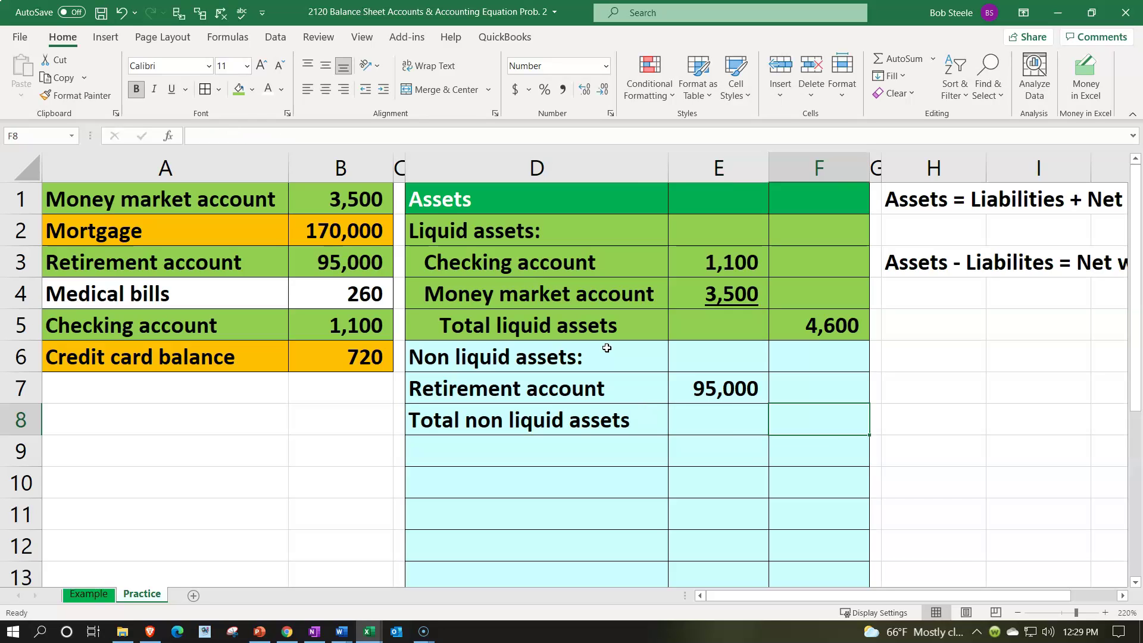
# - Carry the Retirement account amount into the non liquid subtotal by entering =E7 in cell F8
pyautogui.write('=')
pyautogui.press('Left')
pyautogui.press('Up')
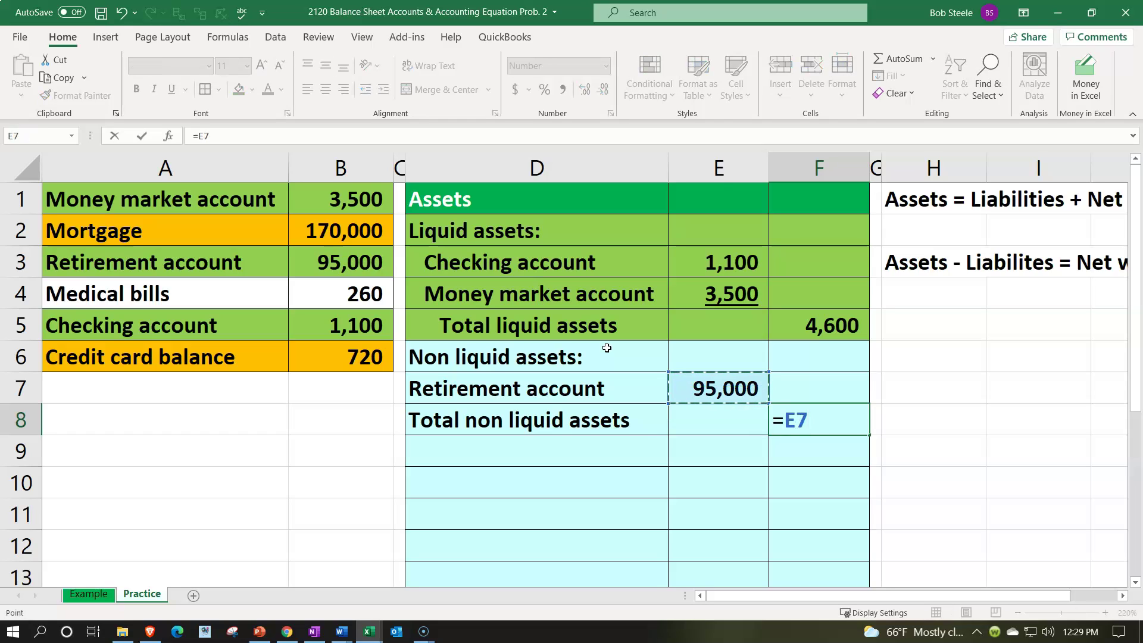
pyautogui.press('Return')
# - Indent the Retirement account and Total non liquid assets labels in D7:D8 one level
pyautogui.press('Up')
pyautogui.press('Up')
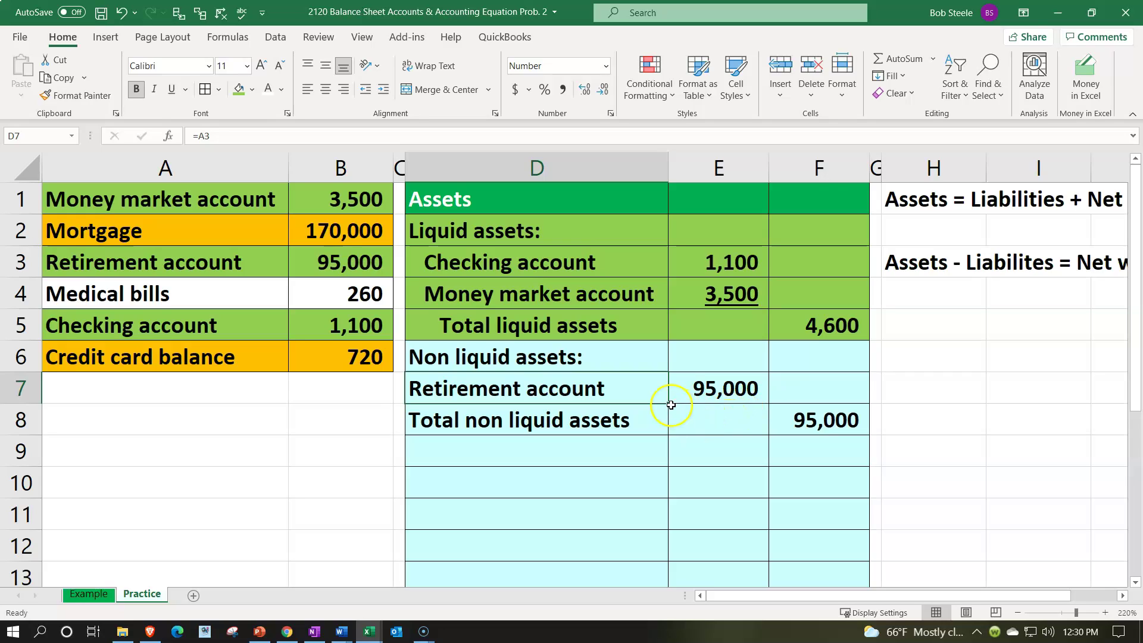
pyautogui.moveTo(605, 388); pyautogui.dragTo(604, 413)
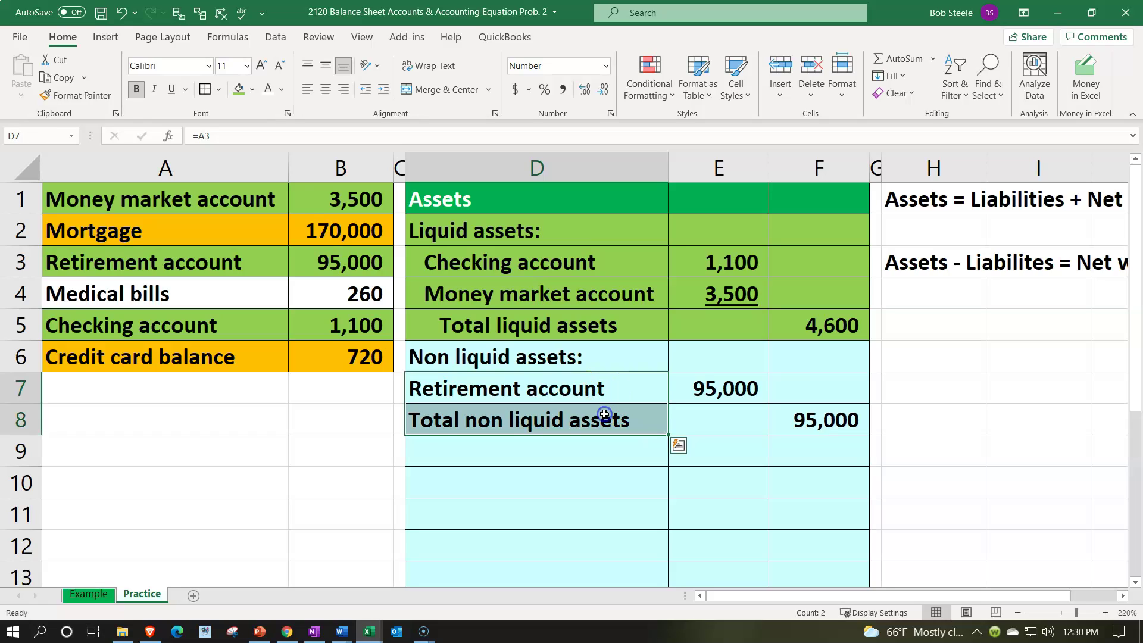
pyautogui.click(383, 89)
# - Fill the non liquid assets section D6:F8 and the source Retirement account cells A3:B3 with a paler theme green
pyautogui.moveTo(518, 363); pyautogui.dragTo(770, 413)
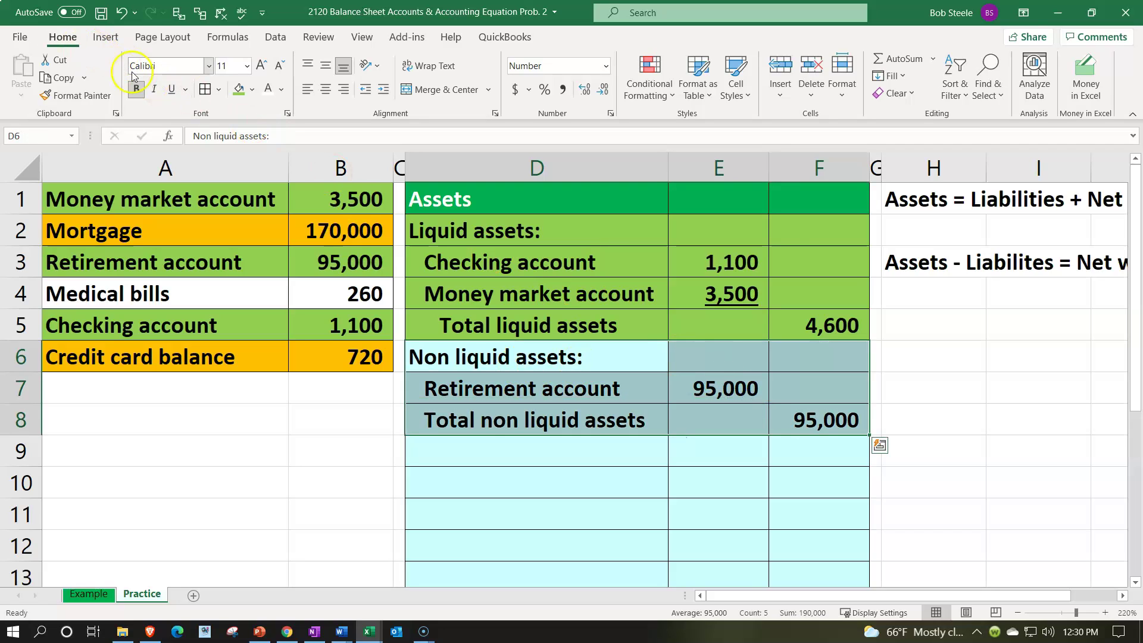
pyautogui.click(253, 90)
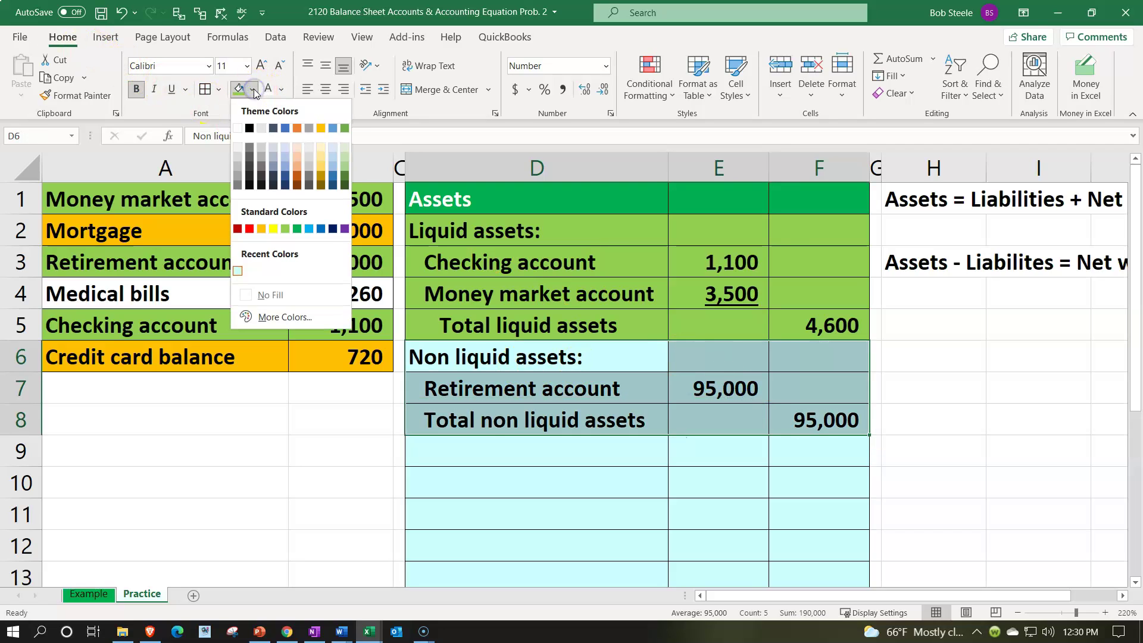
pyautogui.click(345, 161)
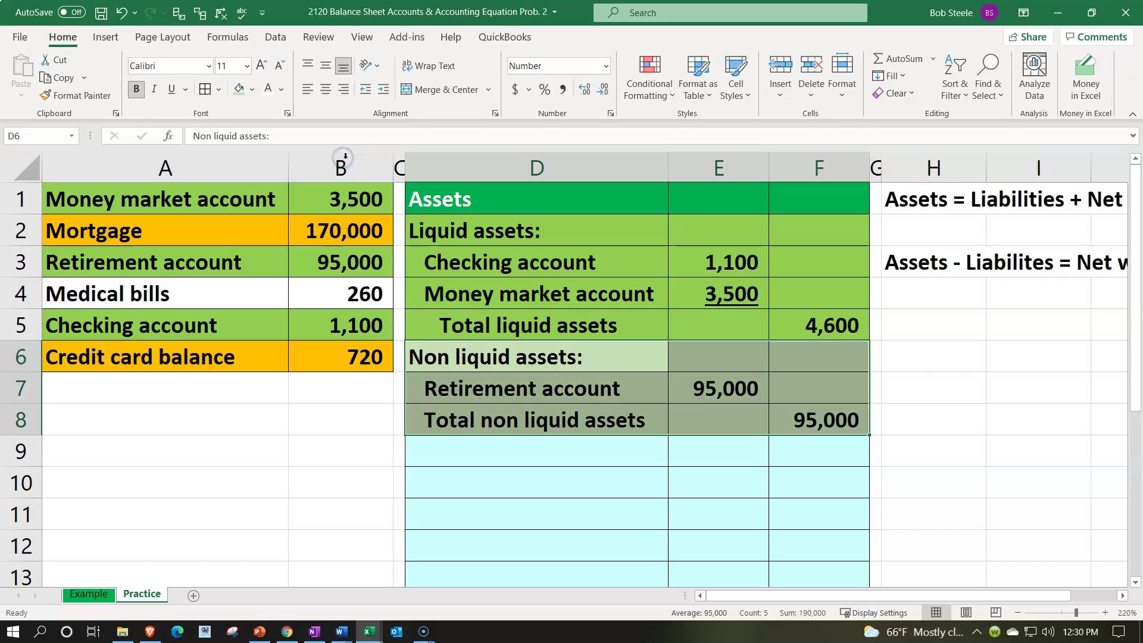
pyautogui.click(655, 523)
pyautogui.click(574, 456)
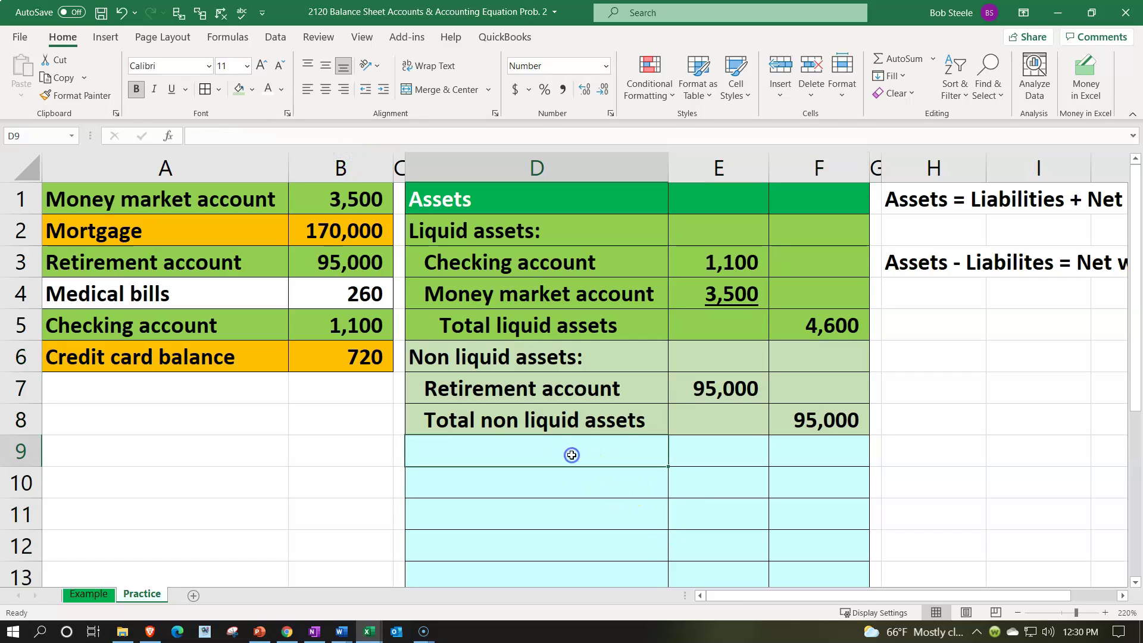
pyautogui.moveTo(166, 262); pyautogui.dragTo(316, 263)
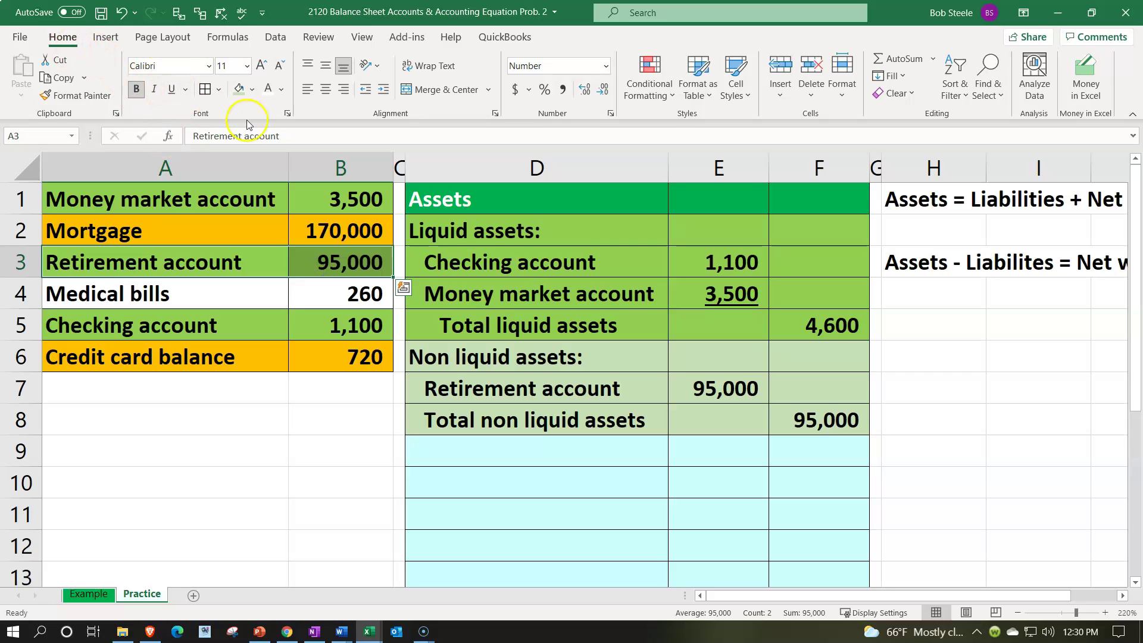
pyautogui.click(237, 90)
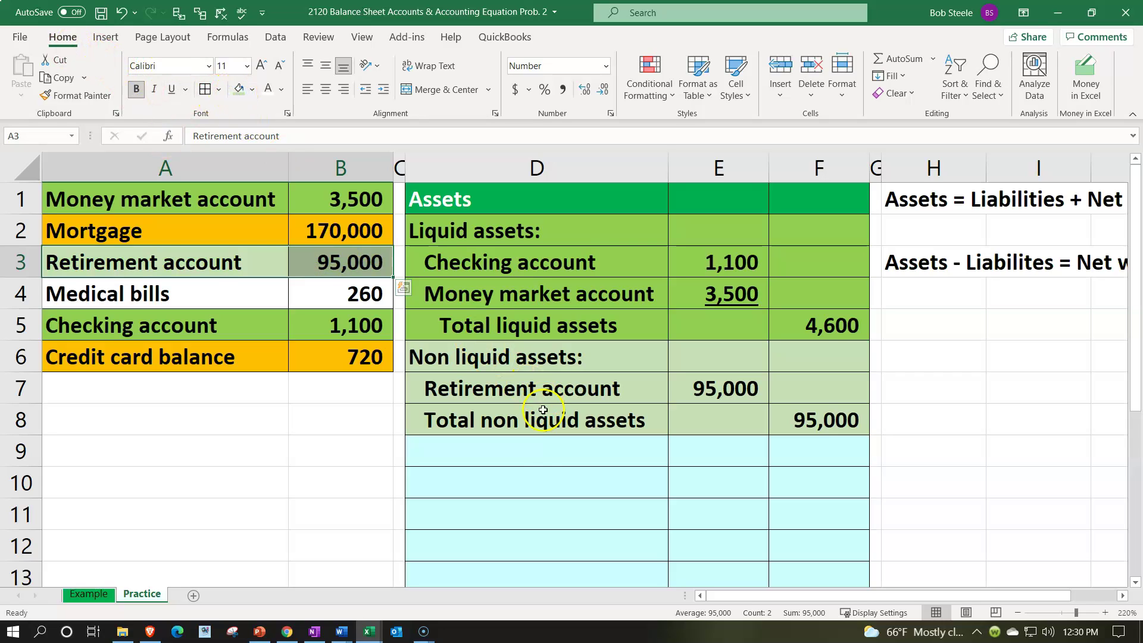
pyautogui.click(518, 458)
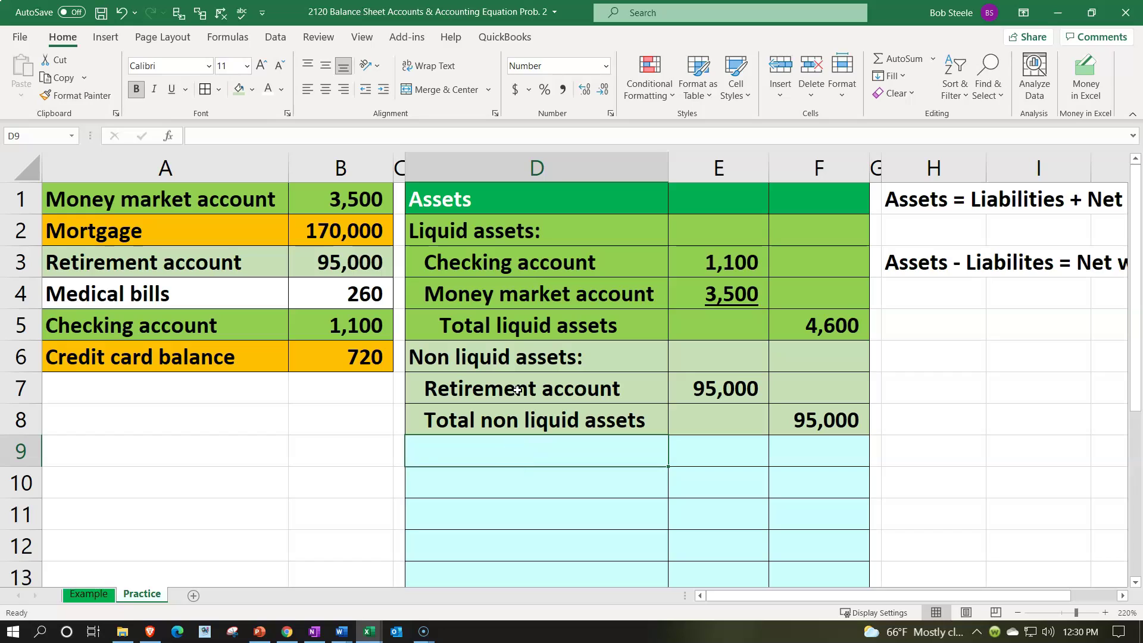
pyautogui.write('Total non l')
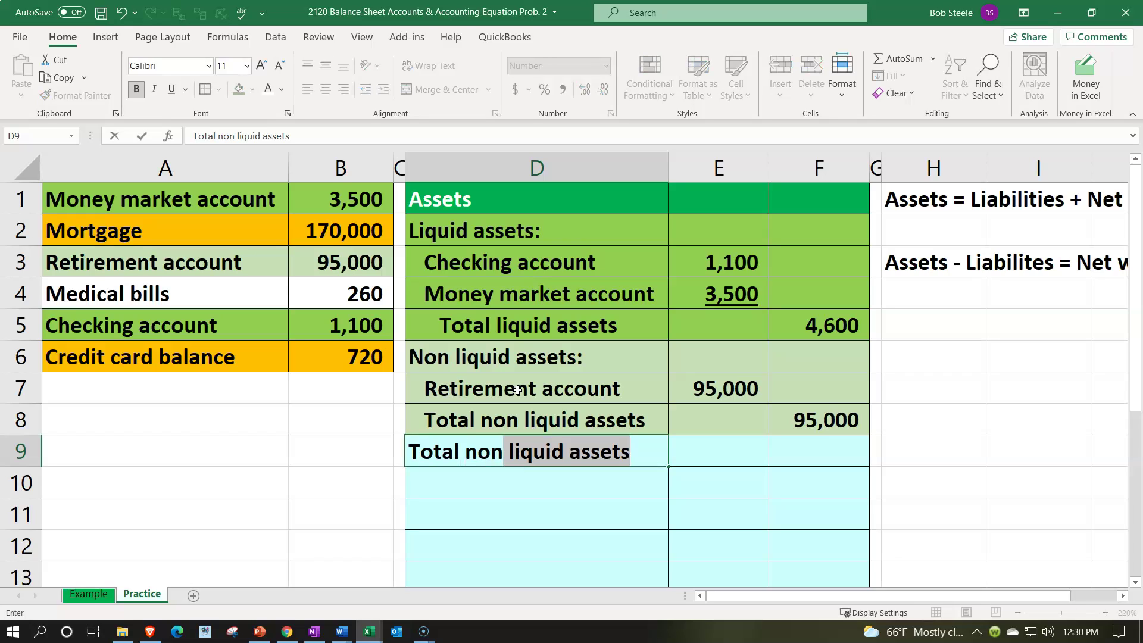
pyautogui.press('BackSpace')
pyautogui.press('BackSpace')
pyautogui.press('BackSpace')
pyautogui.press('BackSpace')
pyautogui.press('BackSpace')
pyautogui.press('BackSpace')
pyautogui.press('BackSpace')
pyautogui.press('BackSpace')
pyautogui.press('BackSpace')
pyautogui.press('BackSpace')
pyautogui.press('BackSpace')
pyautogui.press('BackSpace')
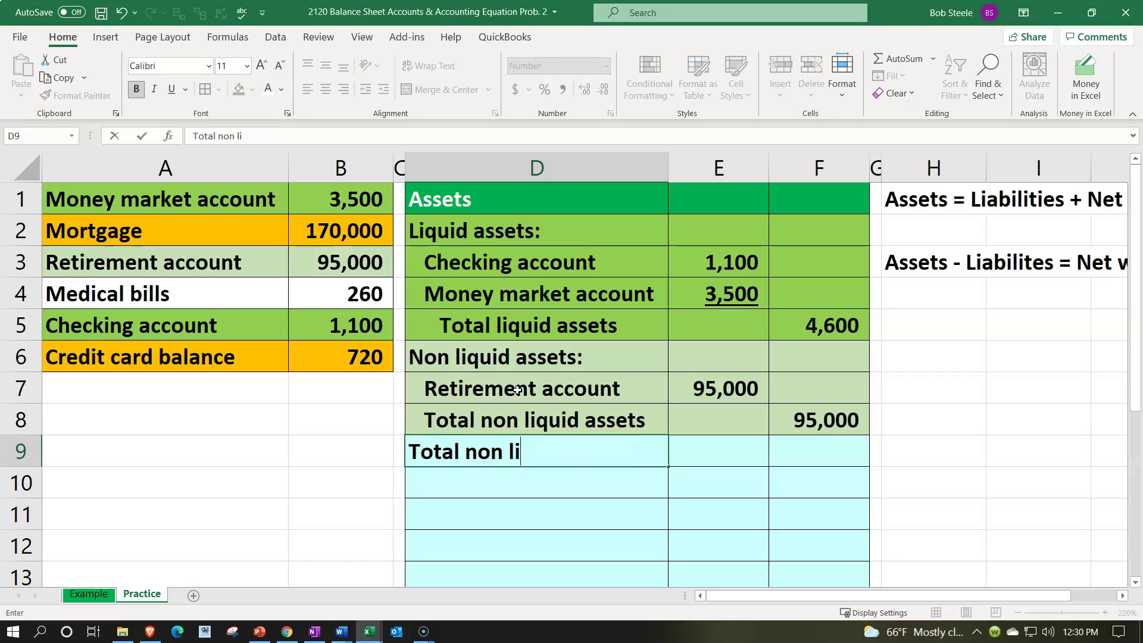
pyautogui.press('Return')
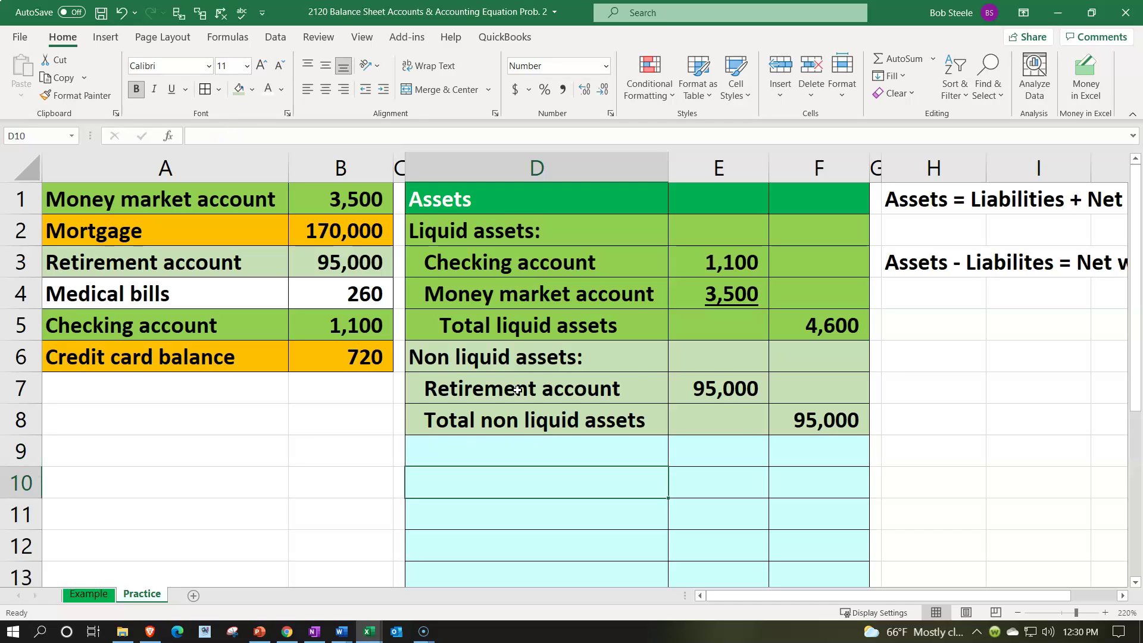
# - Underline the Retirement account amount in E7 and enter the label "Total assets" in cell D9
pyautogui.click(697, 387)
pyautogui.click(170, 89)
pyautogui.click(427, 438)
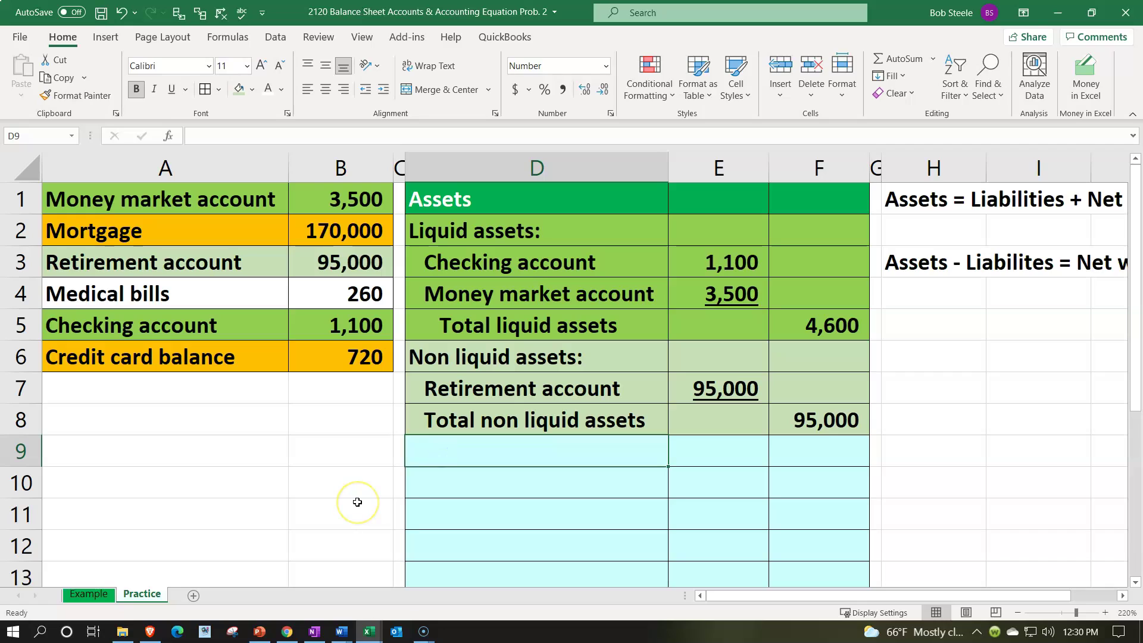
pyautogui.write('Total assets')
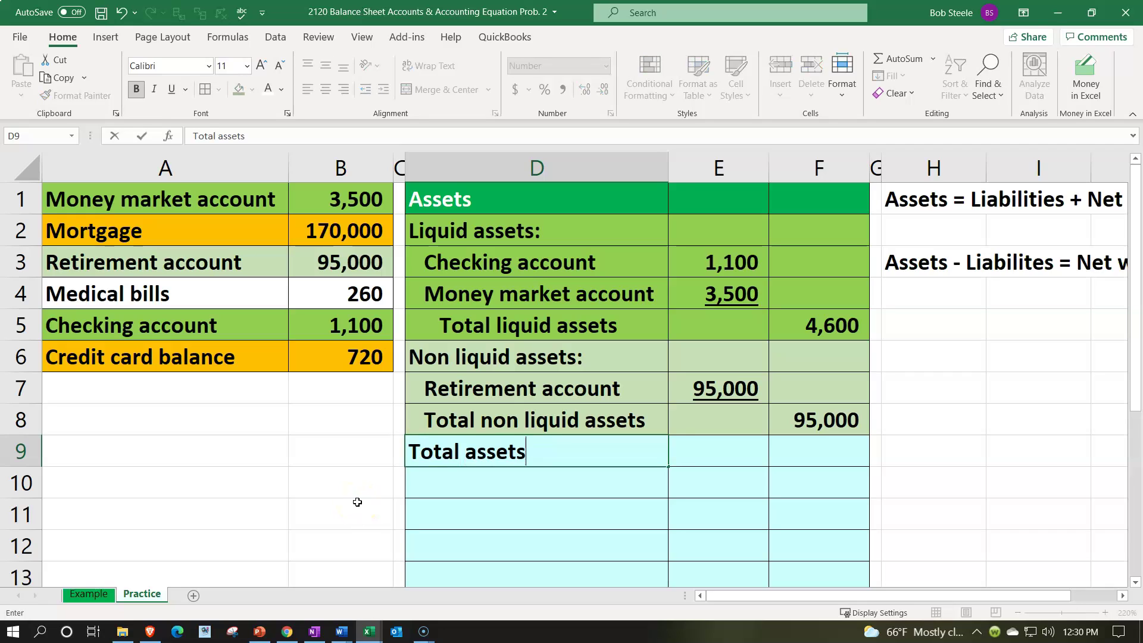
pyautogui.press('Tab')
pyautogui.press('Tab')
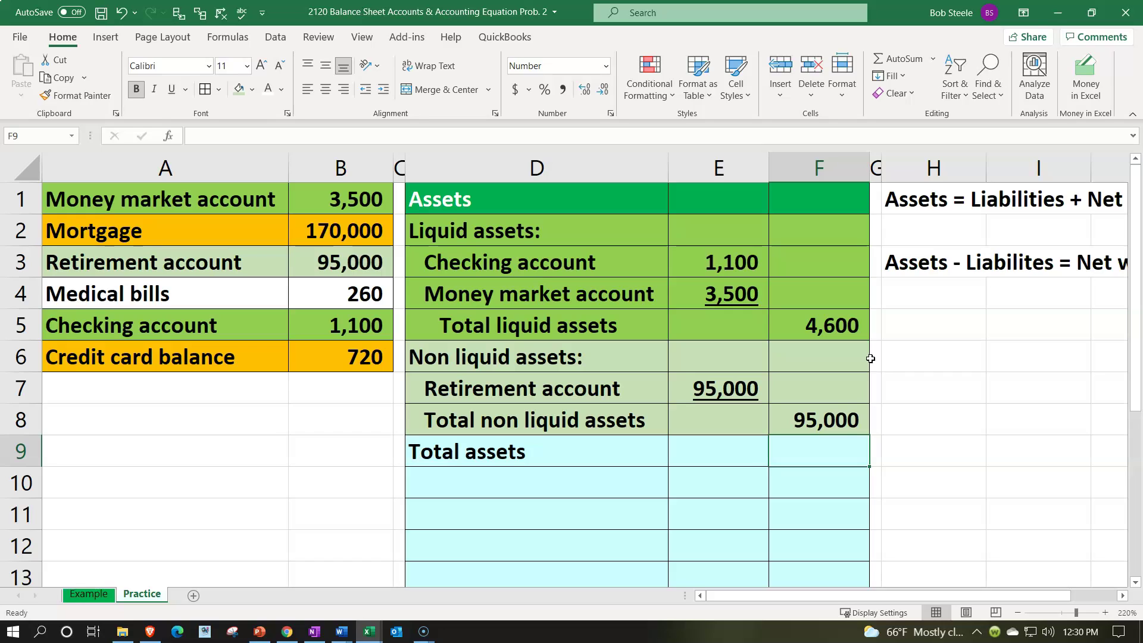
pyautogui.click(832, 428)
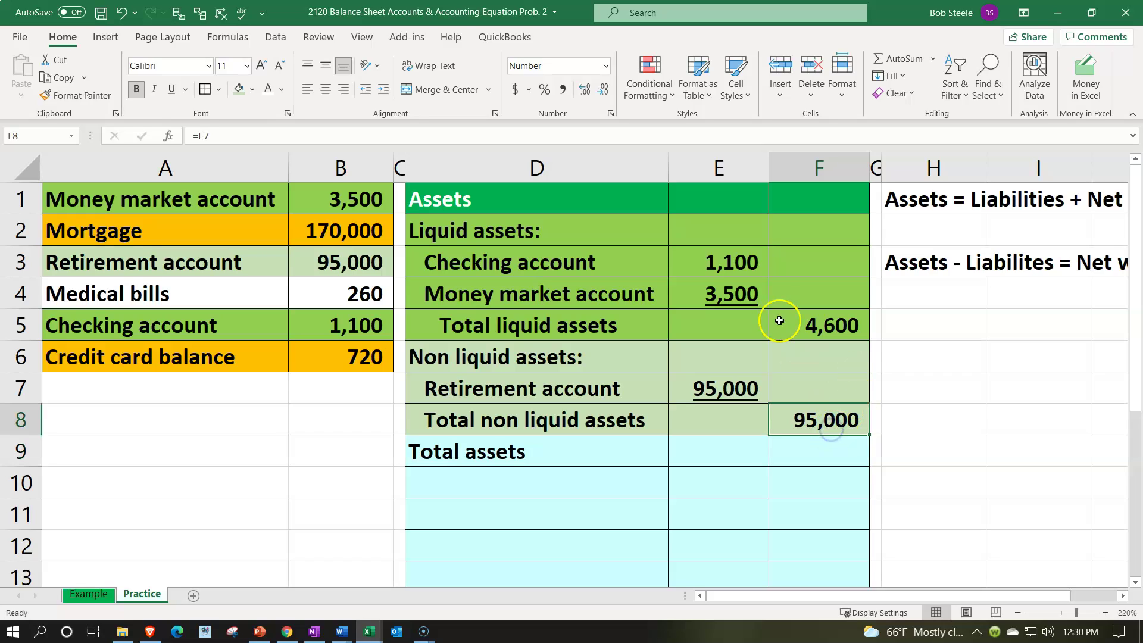
pyautogui.click(729, 297)
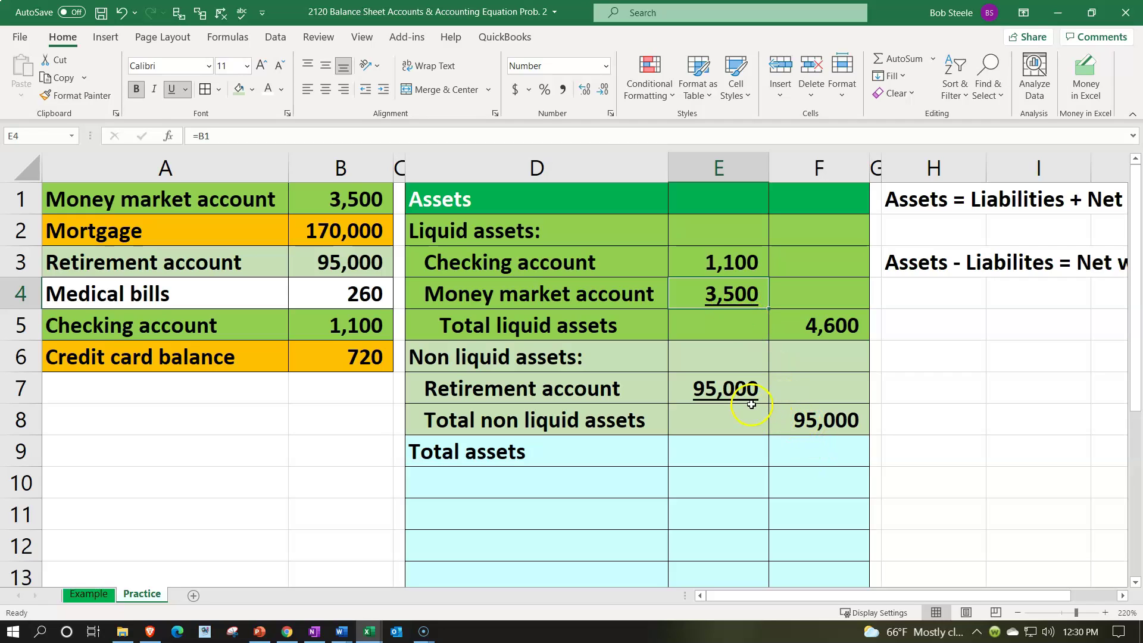
# - Total the liquid and non liquid subtotals in the Total assets cell F9 with =SUM(F5:F8)
pyautogui.moveTo(751, 404); pyautogui.dragTo(722, 246)
pyautogui.click(807, 432)
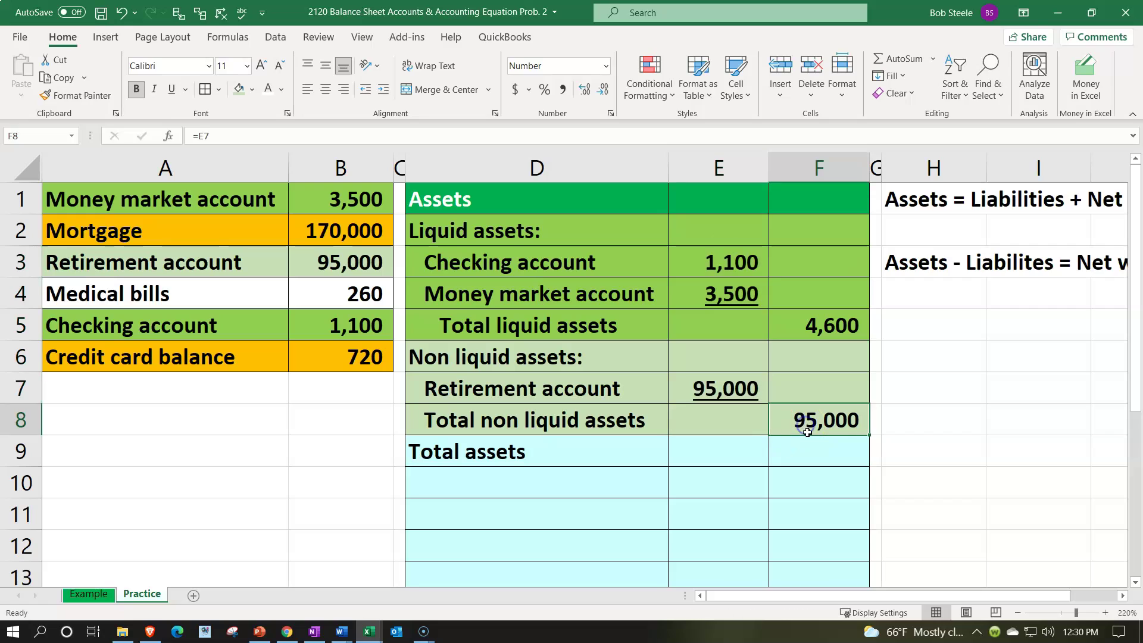
pyautogui.click(810, 447)
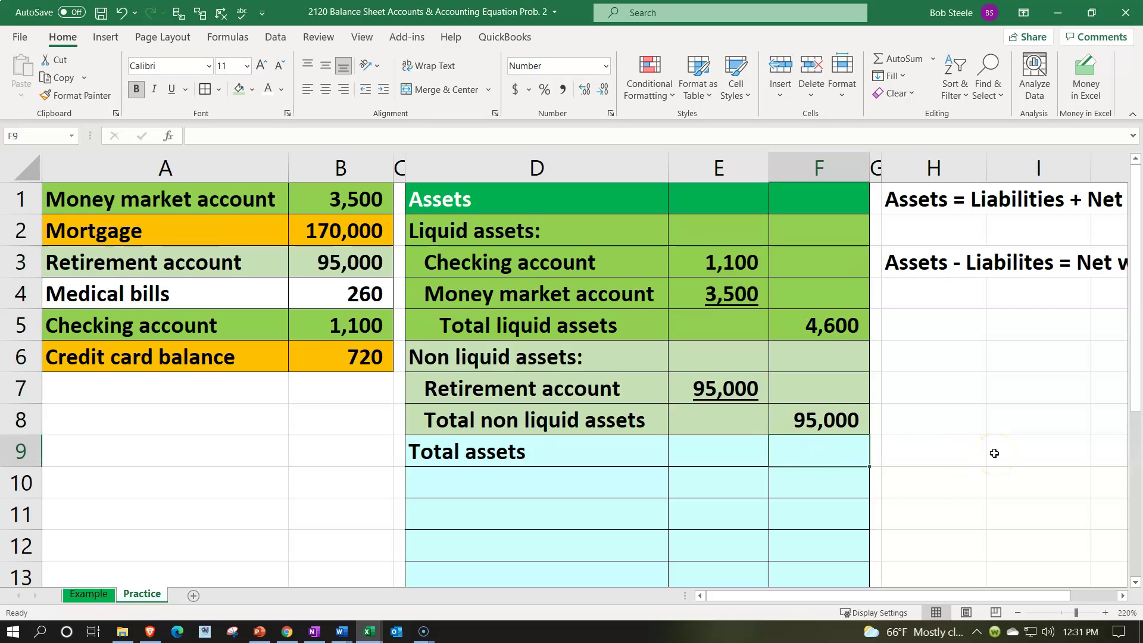
pyautogui.write('=sum(')
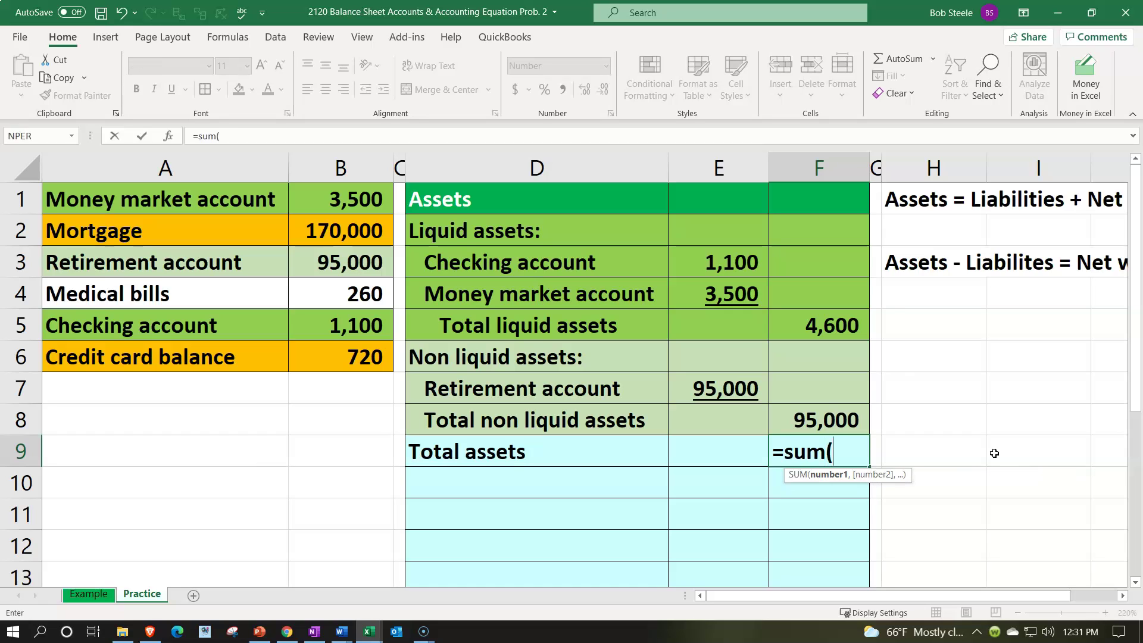
pyautogui.press('Up')
pyautogui.hotkey('shift', 'Up')
pyautogui.hotkey('shift', 'Up')
pyautogui.hotkey('shift', 'Up')
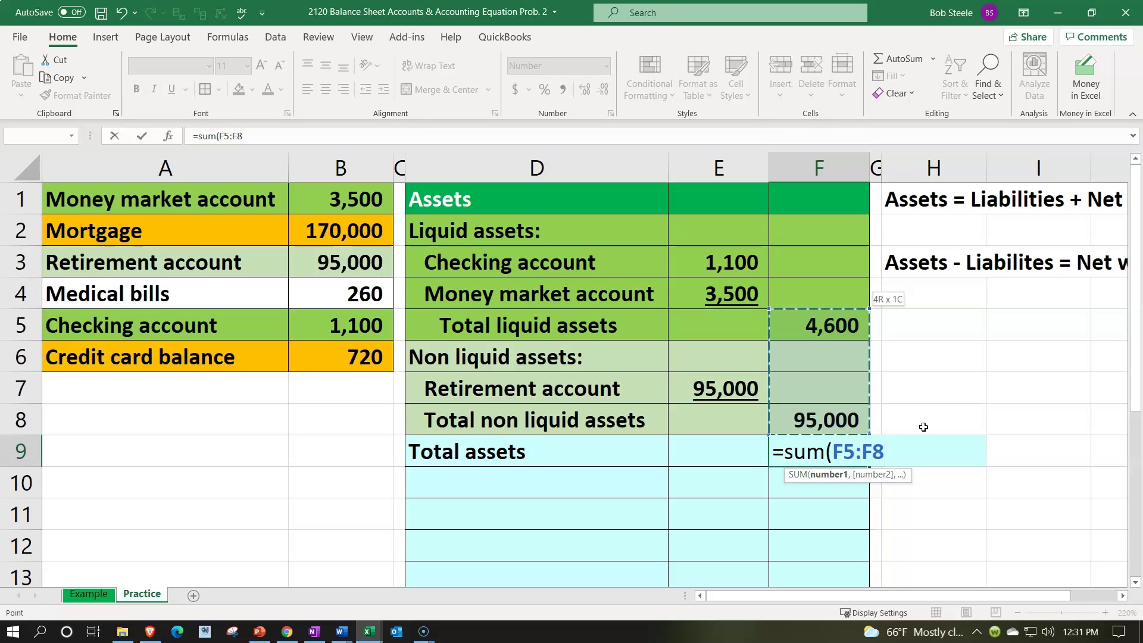
pyautogui.press('Return')
# - Underline the Total non liquid assets amount in F8
pyautogui.press('Up')
pyautogui.press('Up')
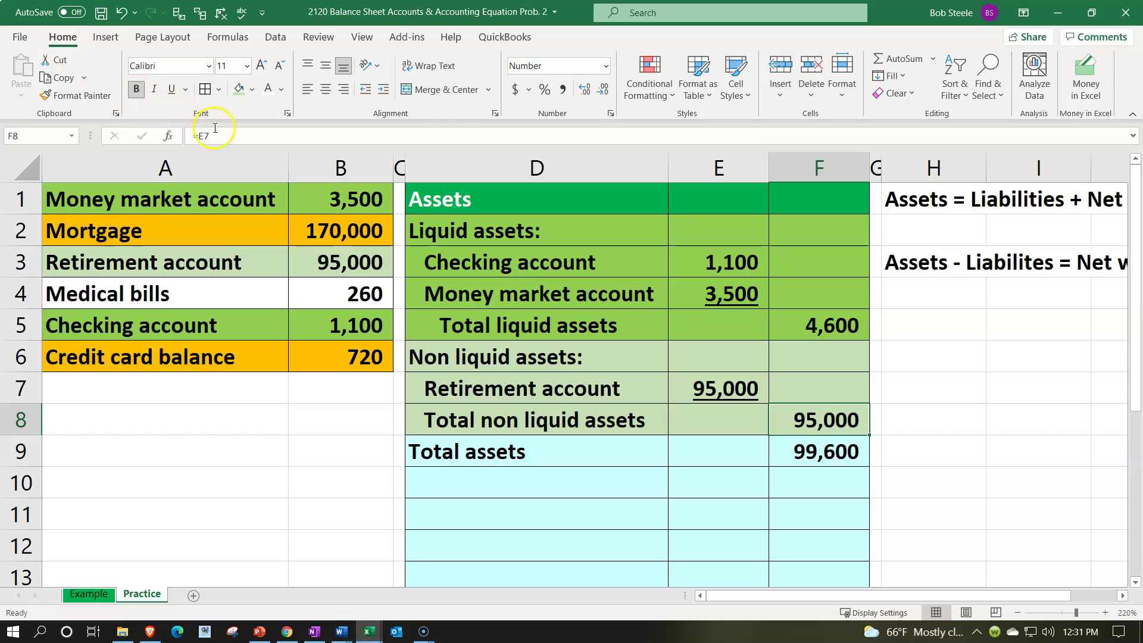
pyautogui.click(172, 89)
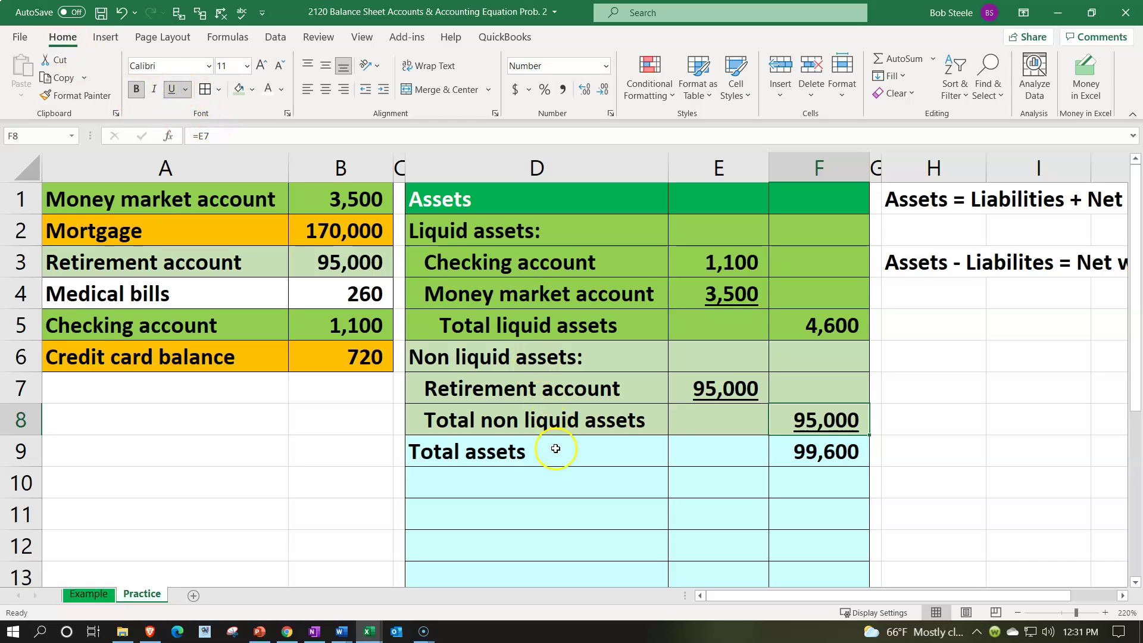
# - Fill the Total assets row D9:F9 with standard green and set its font color to white
pyautogui.moveTo(555, 449); pyautogui.dragTo(839, 451)
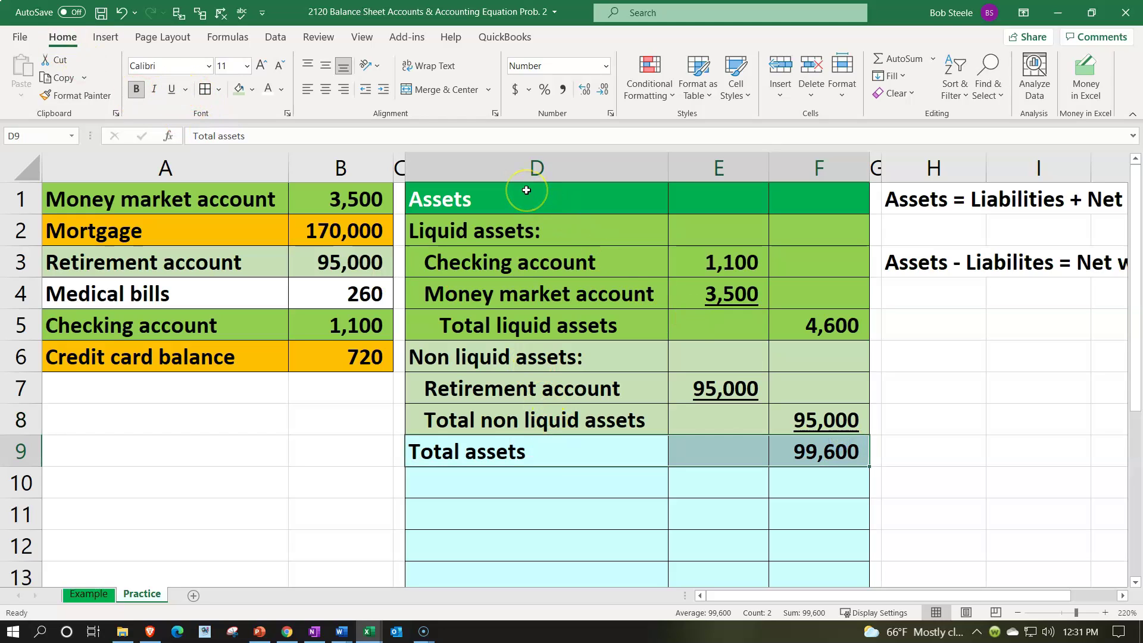
pyautogui.click(252, 90)
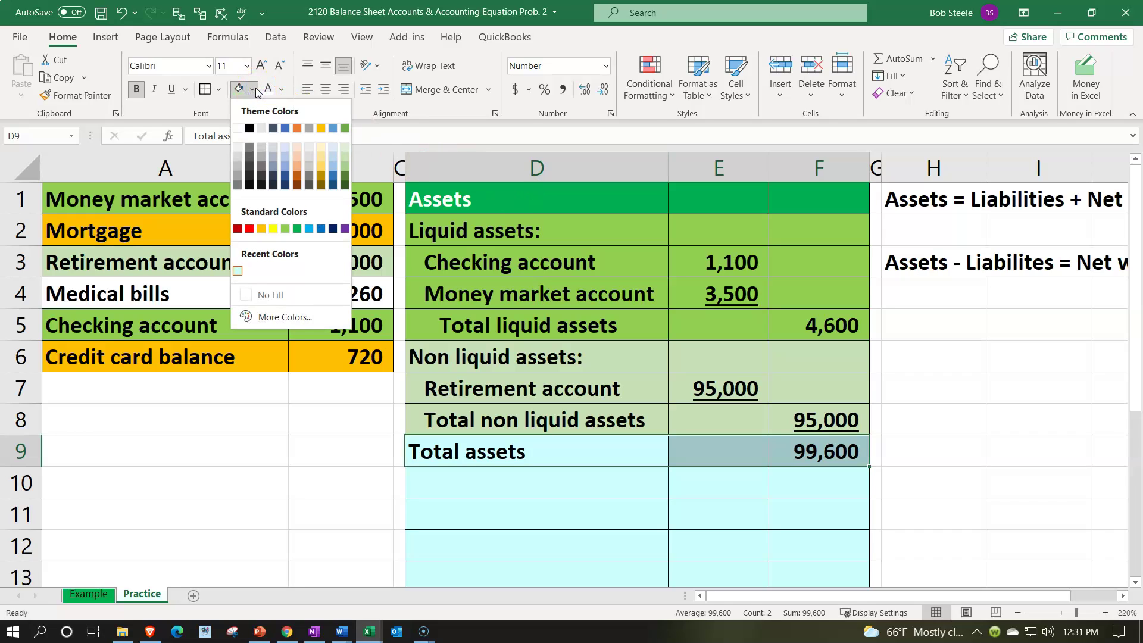
pyautogui.click(297, 230)
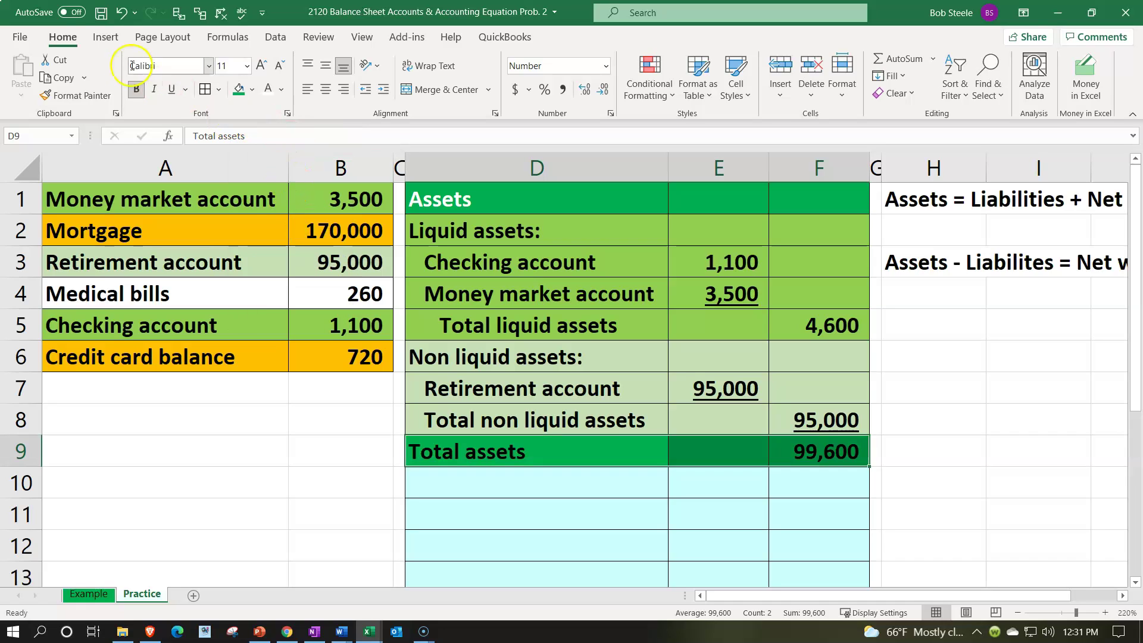
pyautogui.click(283, 90)
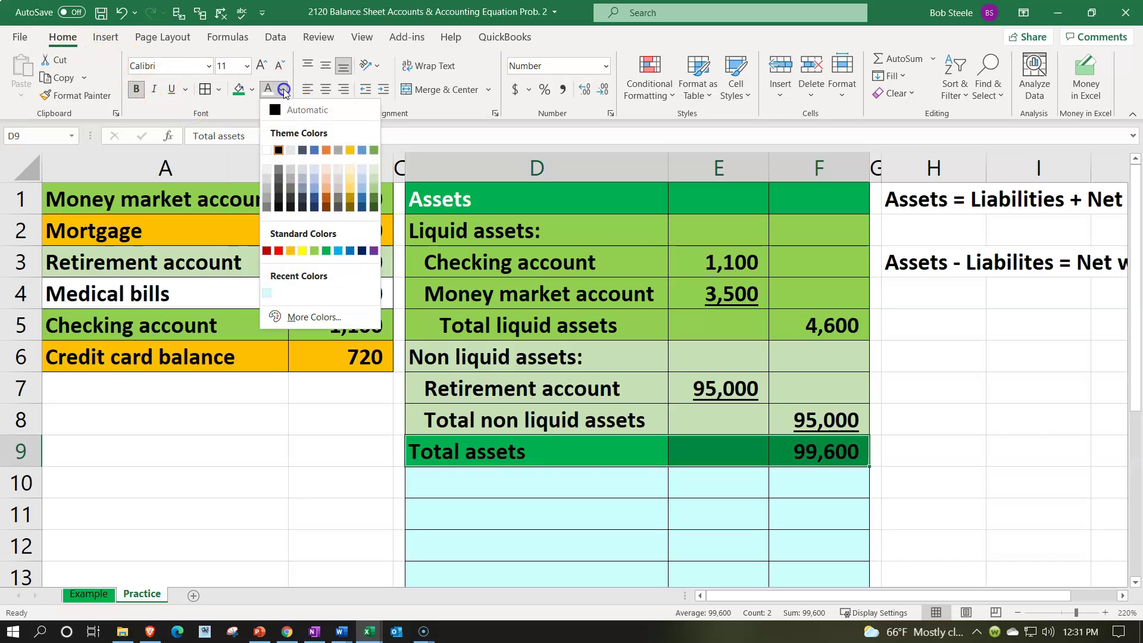
pyautogui.click(267, 150)
pyautogui.click(390, 443)
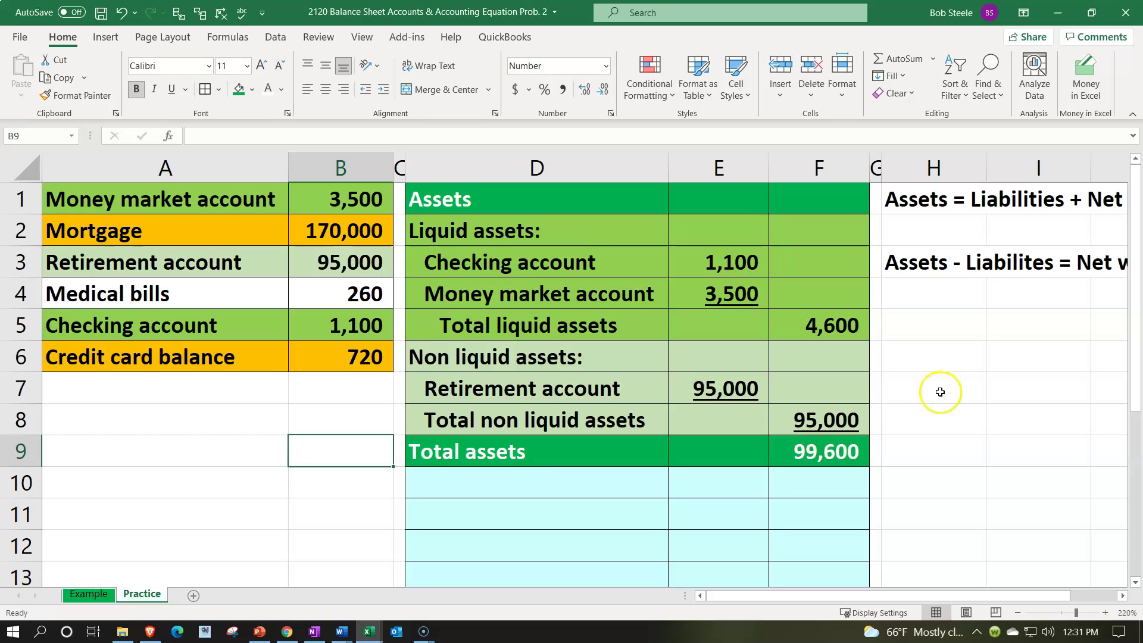
# - Enter the section heading "Liabilities" in cell D10
pyautogui.click(534, 479)
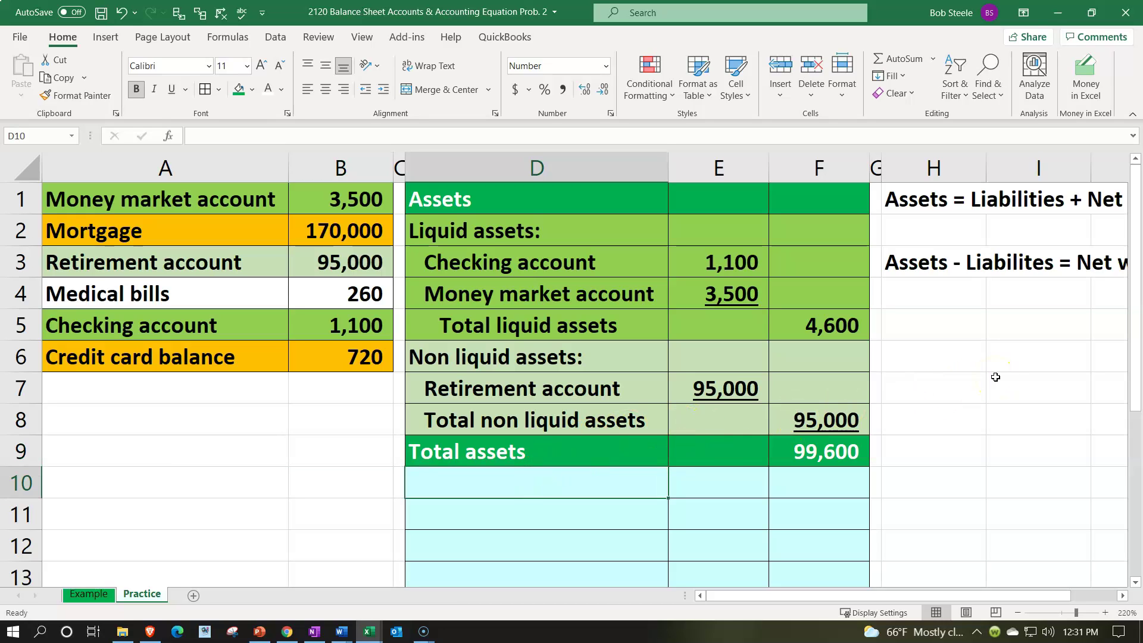
pyautogui.write('Lla')
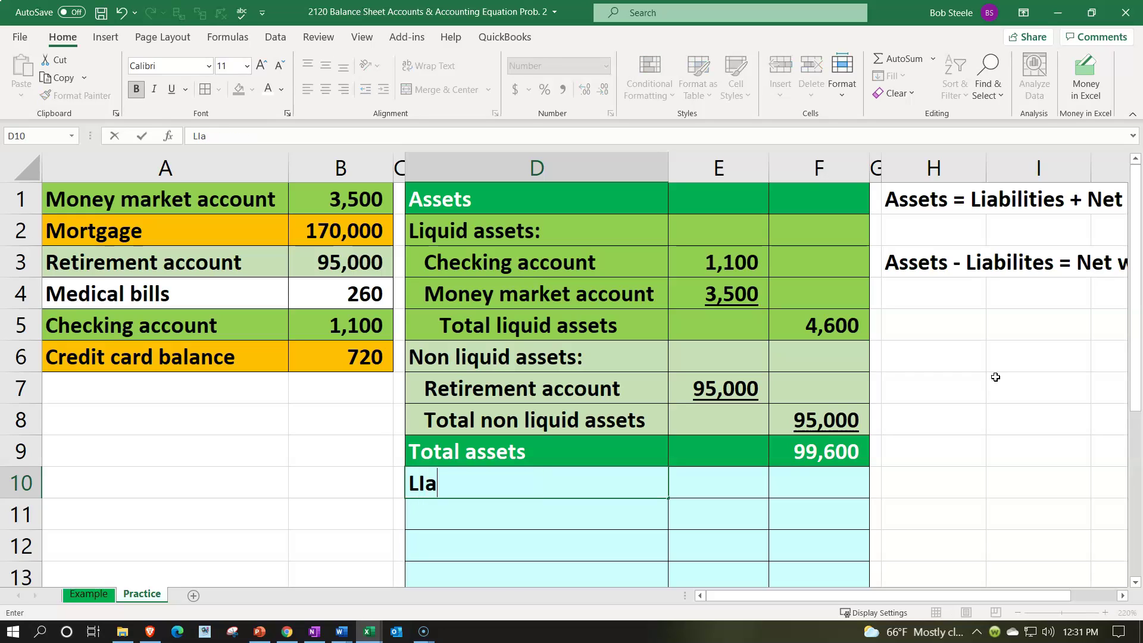
pyautogui.press('BackSpace')
pyautogui.press('BackSpace')
pyautogui.write('iabilities')
pyautogui.press('Return')
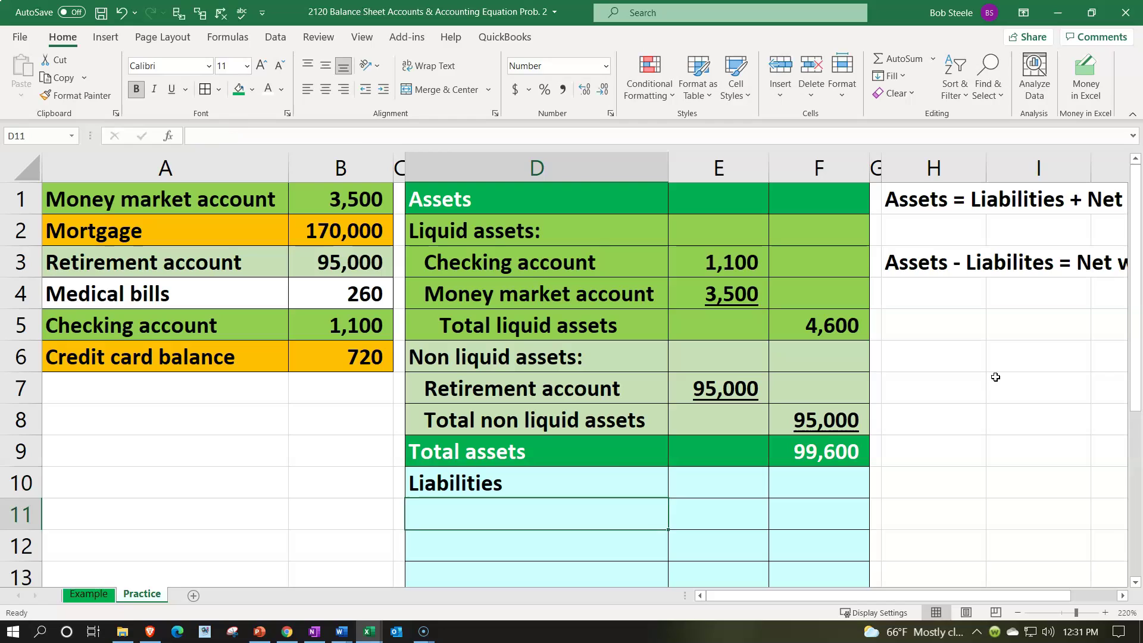
# - Fill the Liabilities heading row D10:F10 with theme orange and set its font color to white
pyautogui.moveTo(629, 474); pyautogui.dragTo(780, 478)
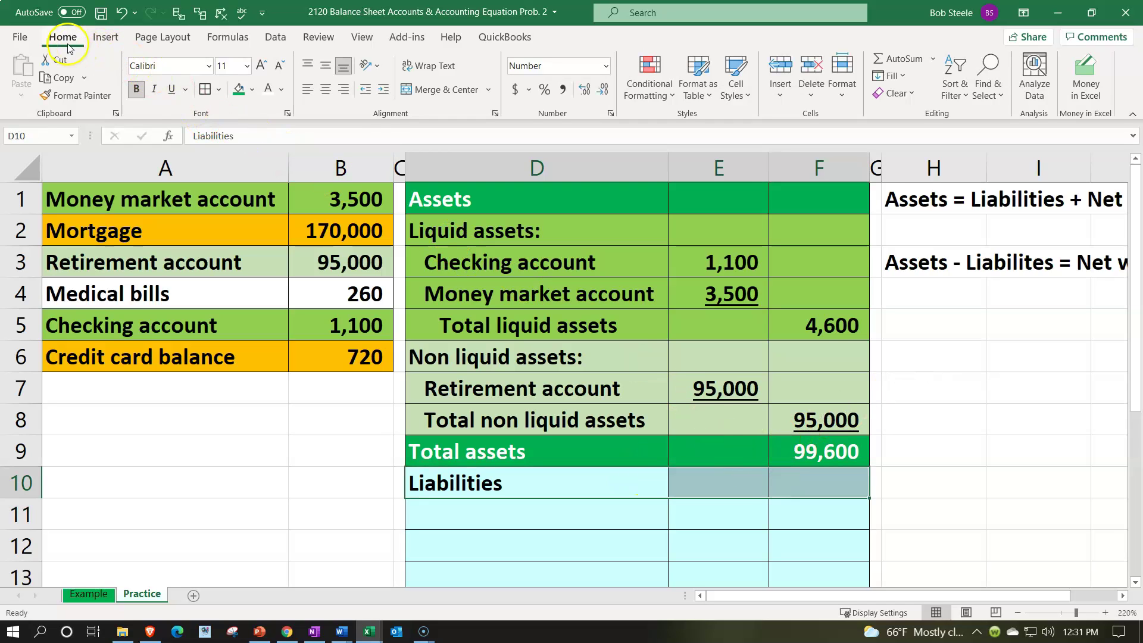
pyautogui.click(252, 89)
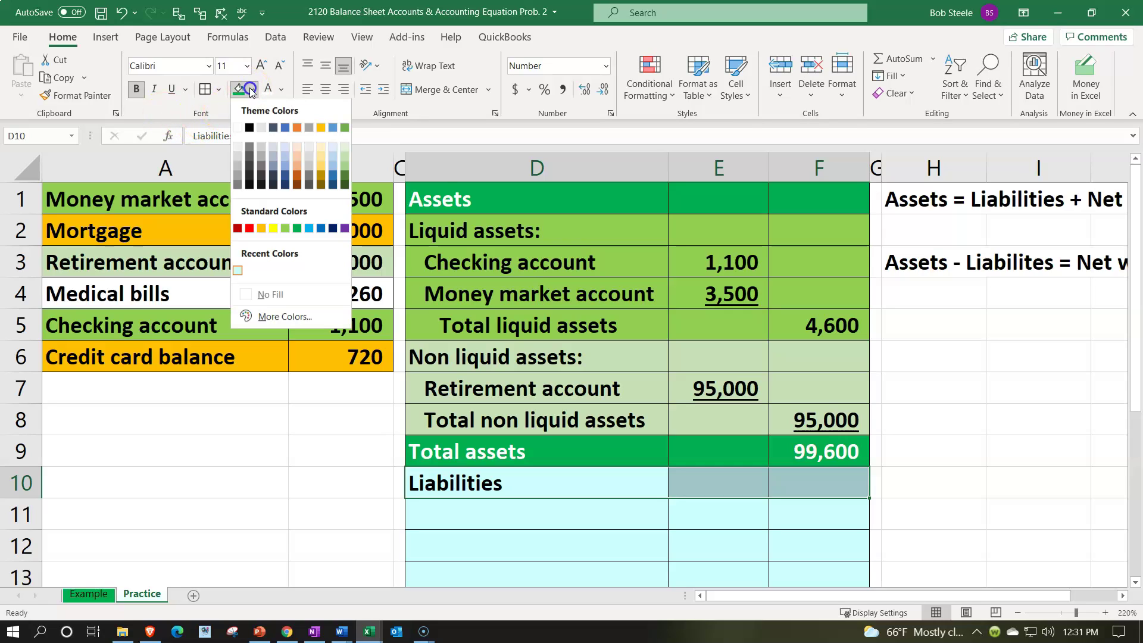
pyautogui.click(297, 128)
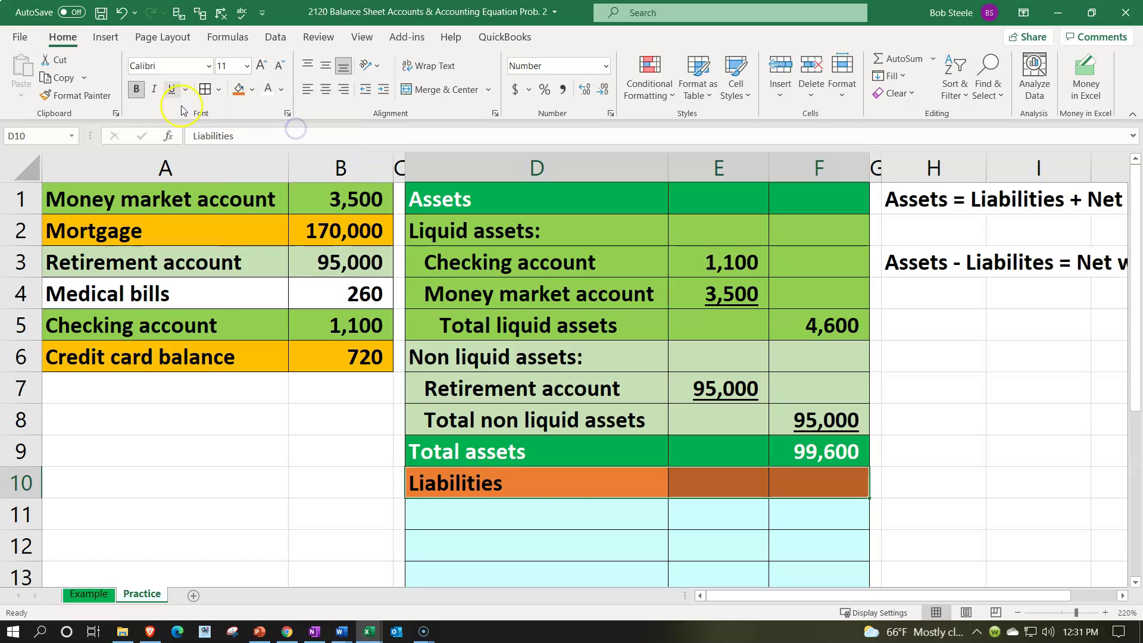
pyautogui.click(252, 89)
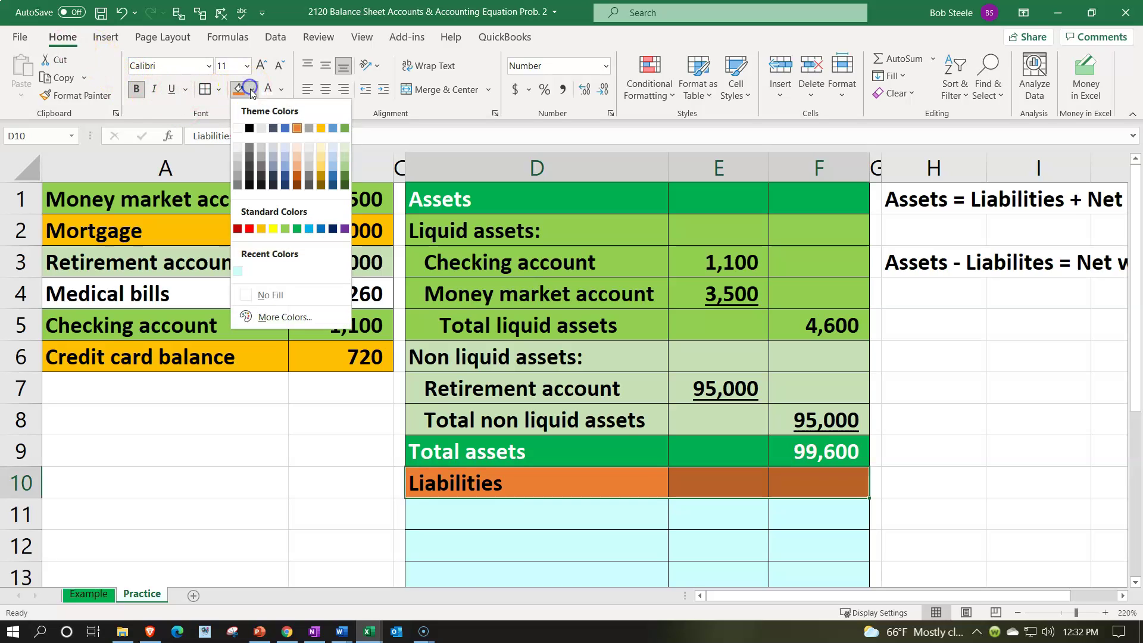
pyautogui.click(244, 89)
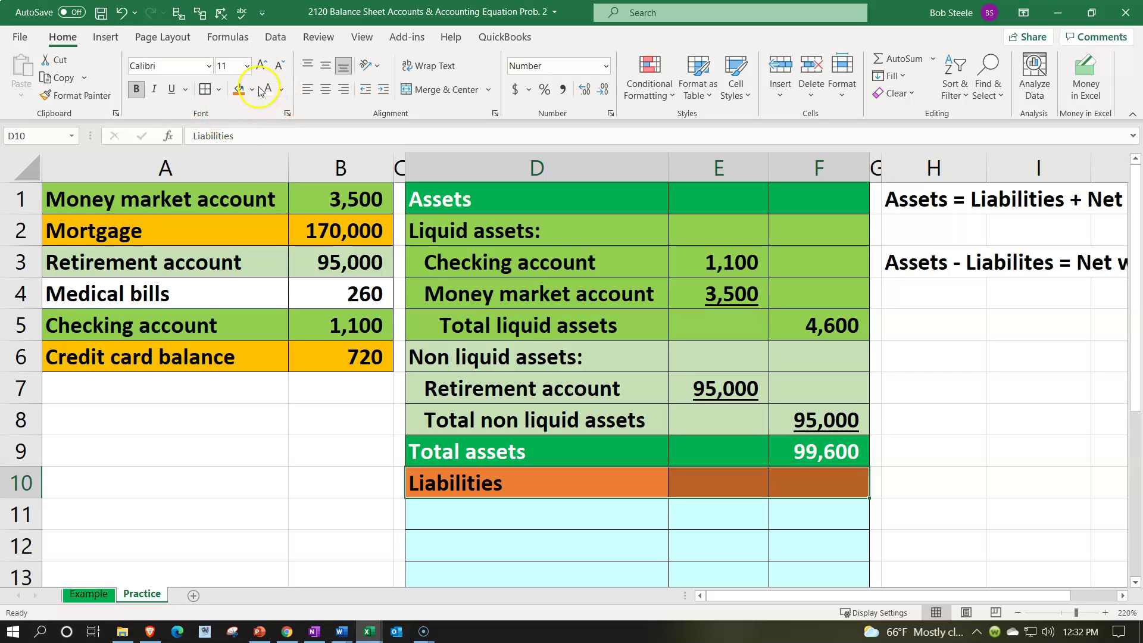
pyautogui.click(267, 91)
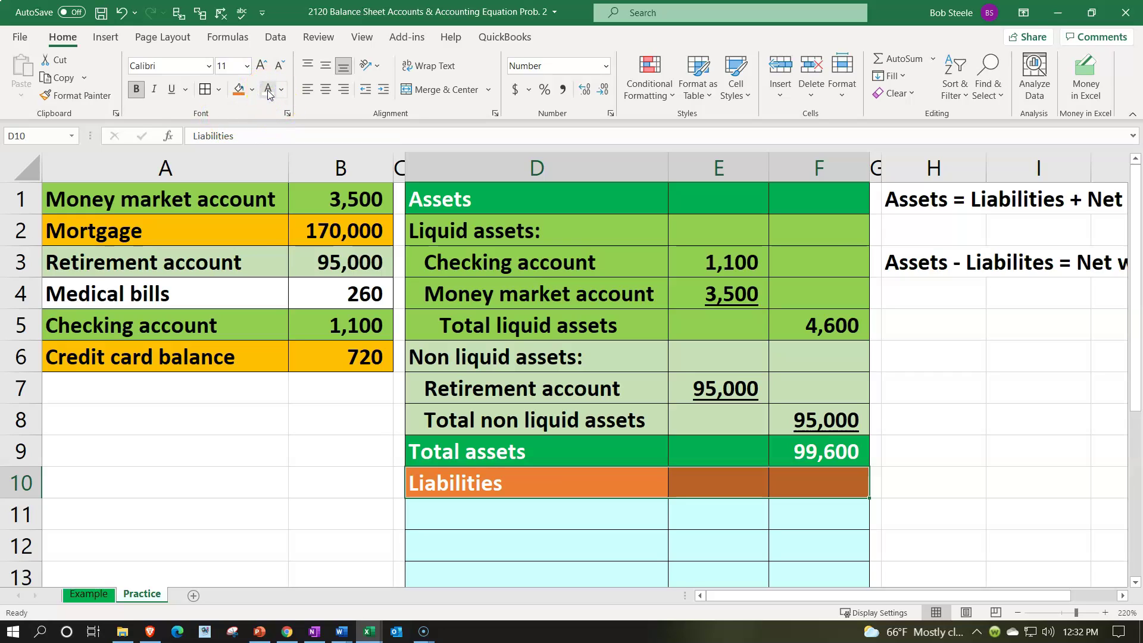
# - Enter the subheading "Current liabilities:" in cell D11
pyautogui.click(480, 505)
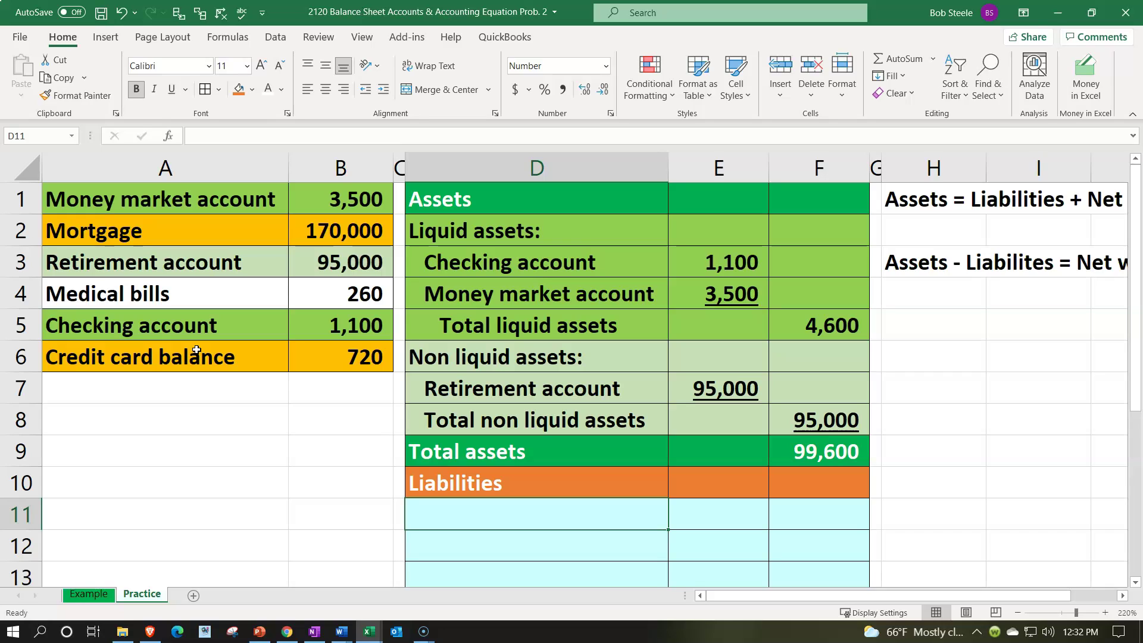
pyautogui.write('Curren')
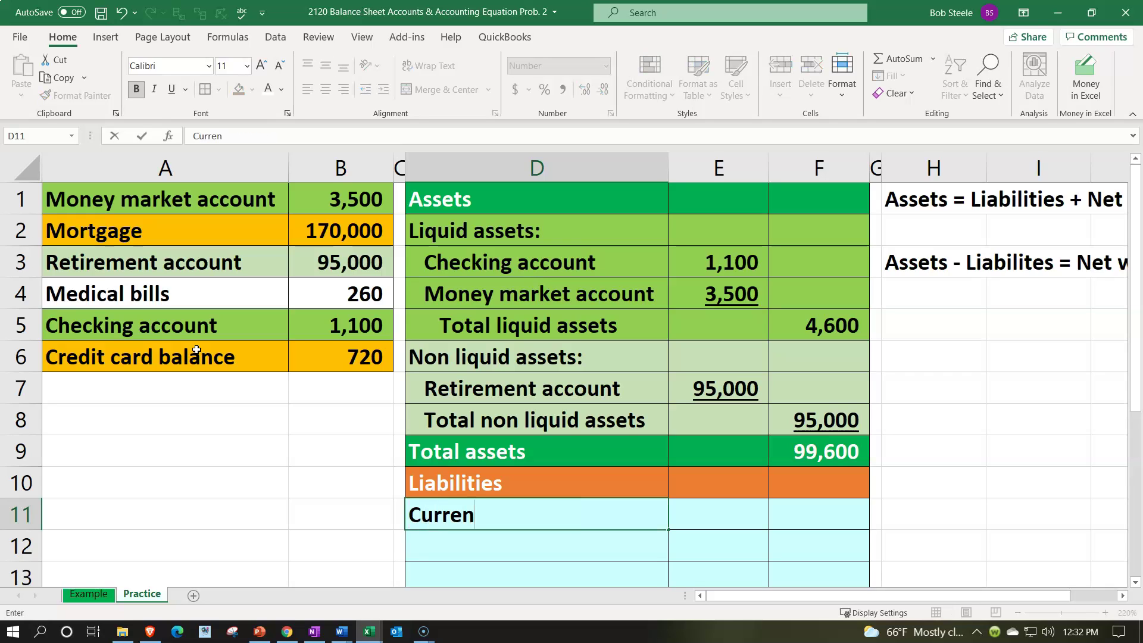
pyautogui.write('t liabilitei')
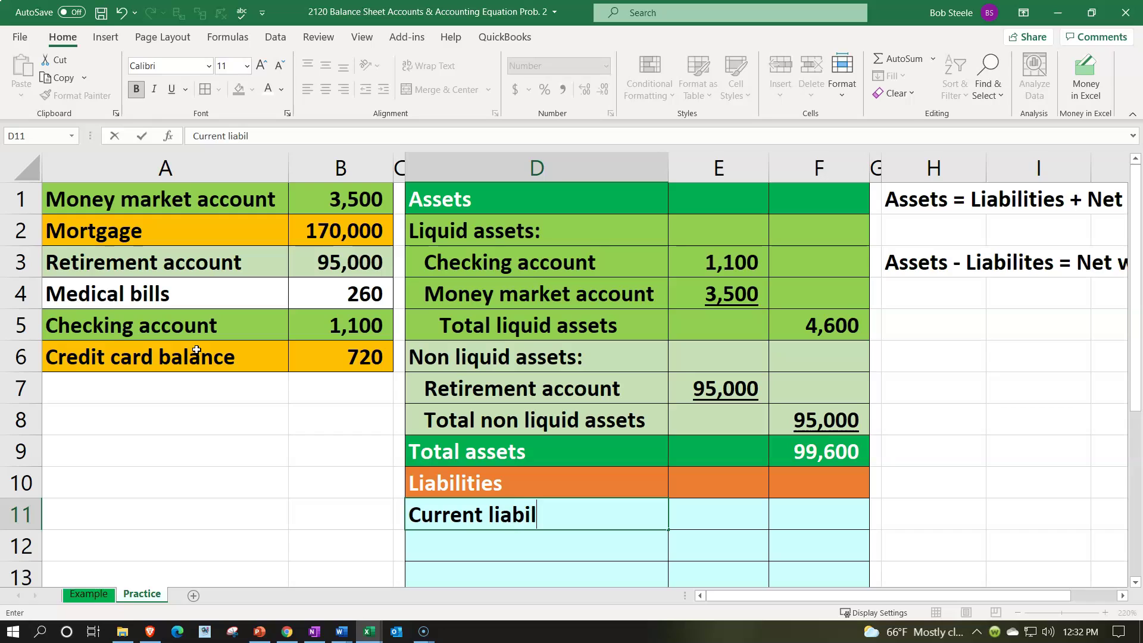
pyautogui.press('BackSpace')
pyautogui.press('BackSpace')
pyautogui.write('tie')
pyautogui.press('BackSpace')
pyautogui.press('BackSpace')
pyautogui.press('BackSpace')
pyautogui.write('ies:')
pyautogui.press('Return')
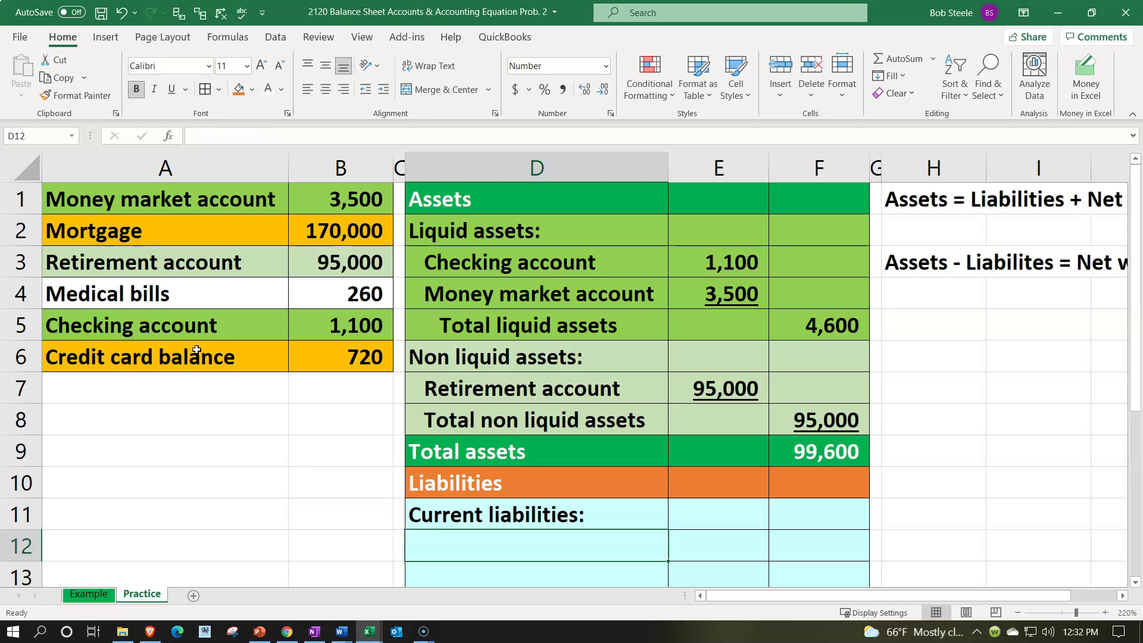
# - Link cell D12 to the Credit card balance label in A6
pyautogui.write('=')
pyautogui.press('Left')
pyautogui.press('Left')
pyautogui.press('Left')
pyautogui.press('Up')
pyautogui.press('Up')
pyautogui.press('Up')
pyautogui.press('Up')
pyautogui.press('Up')
pyautogui.press('Up')
pyautogui.press('Tab')
pyautogui.press('Tab')
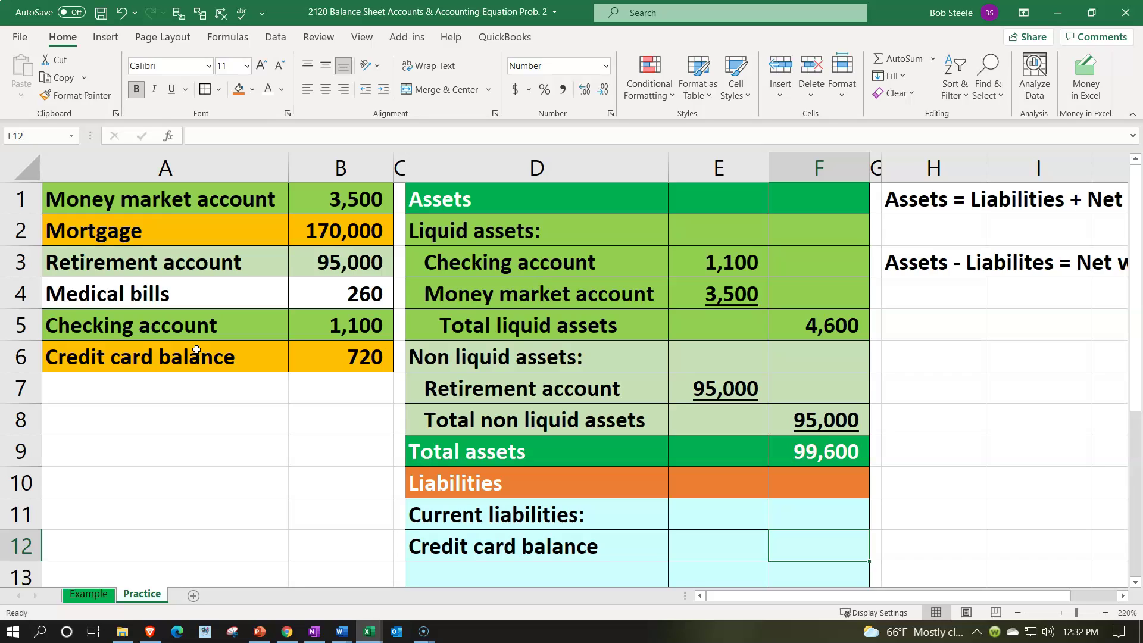
# - Link the Credit card balance amount by entering =B6 in cell E12
pyautogui.press('Left')
pyautogui.write('=')
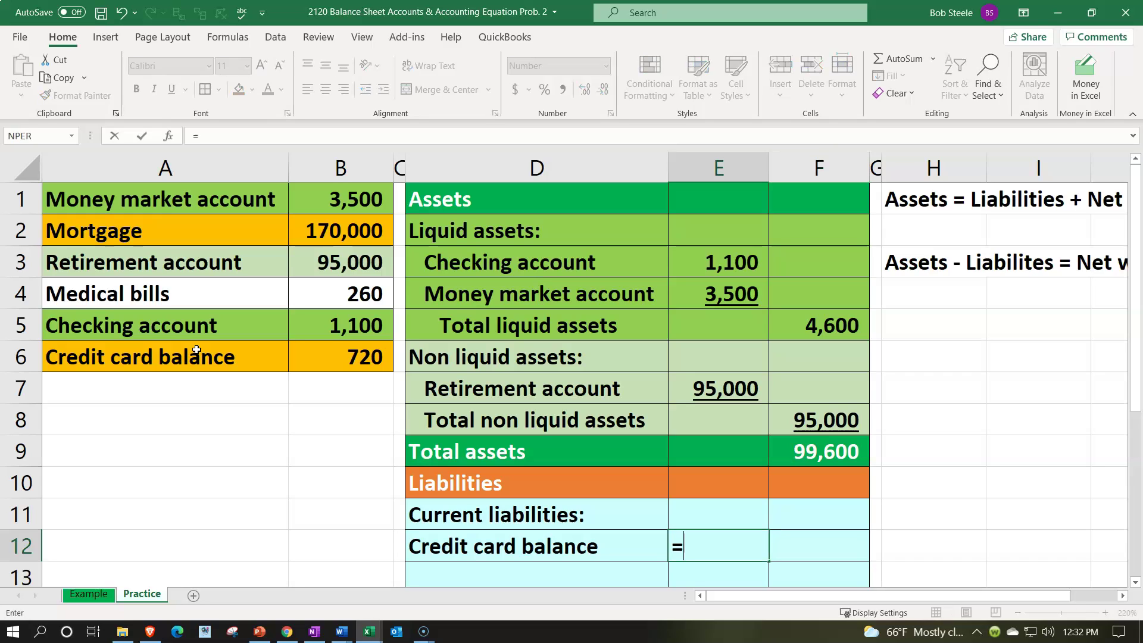
pyautogui.press('Left')
pyautogui.press('Left')
pyautogui.press('Left')
pyautogui.press('Up')
pyautogui.press('Up')
pyautogui.press('Up')
pyautogui.press('Up')
pyautogui.press('Up')
pyautogui.press('Up')
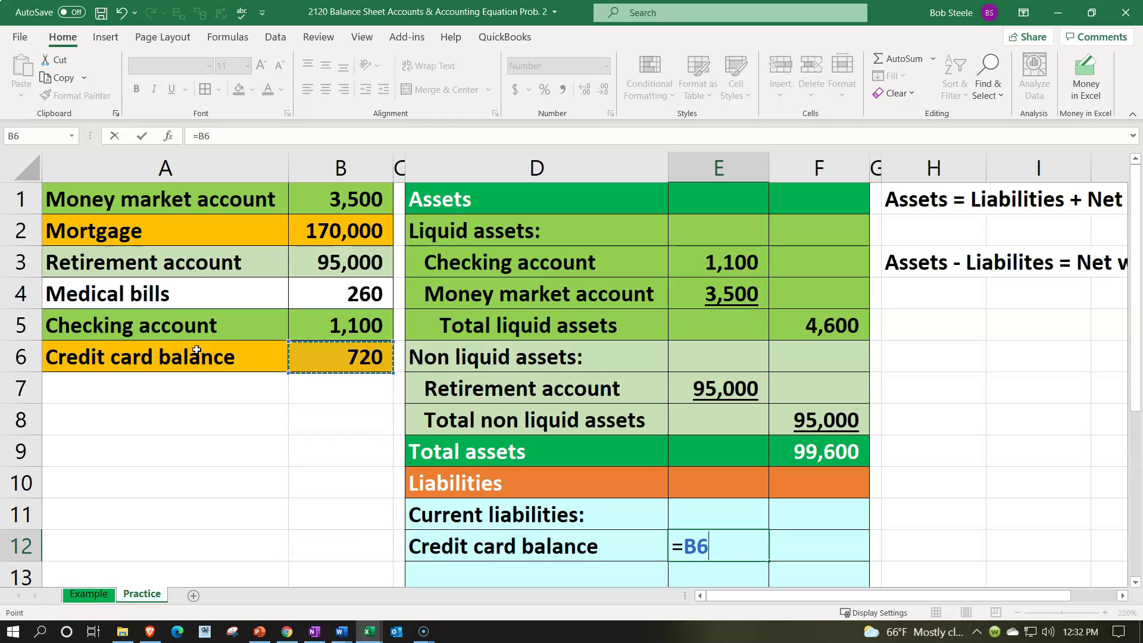
pyautogui.press('Return')
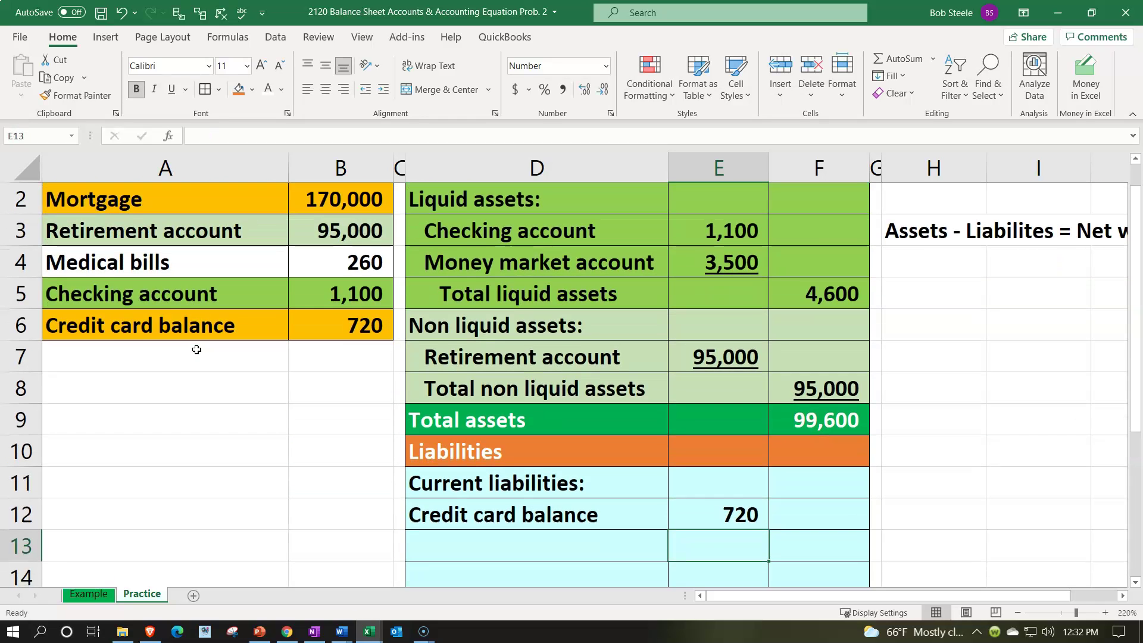
# - Enter the label "Total current liabilities" in cell D13
pyautogui.press('Left')
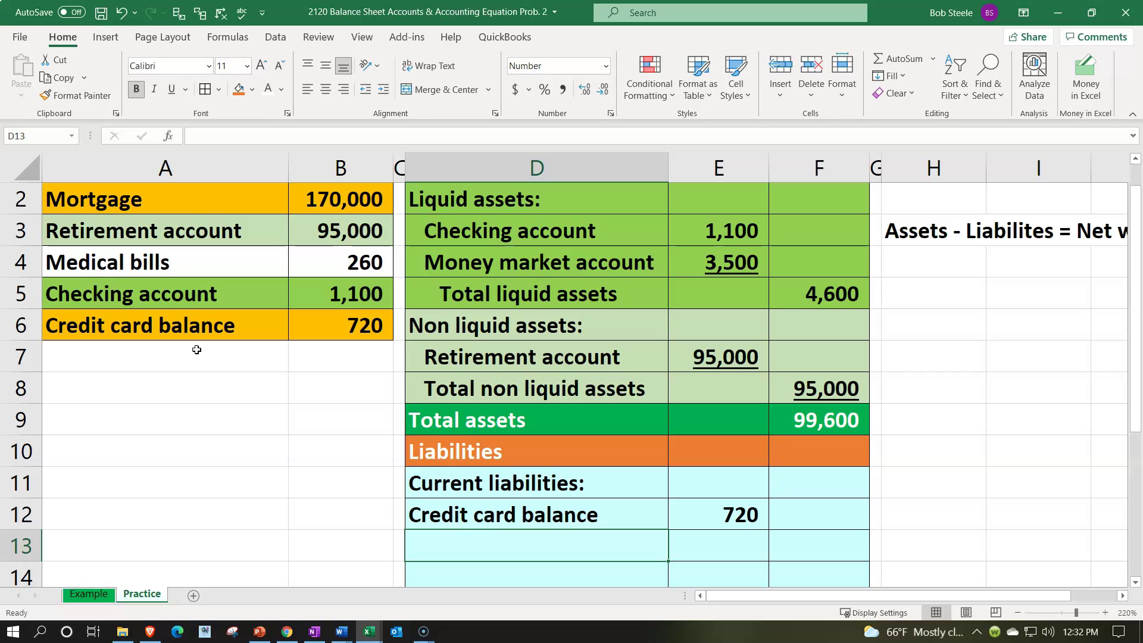
pyautogui.write('Total ')
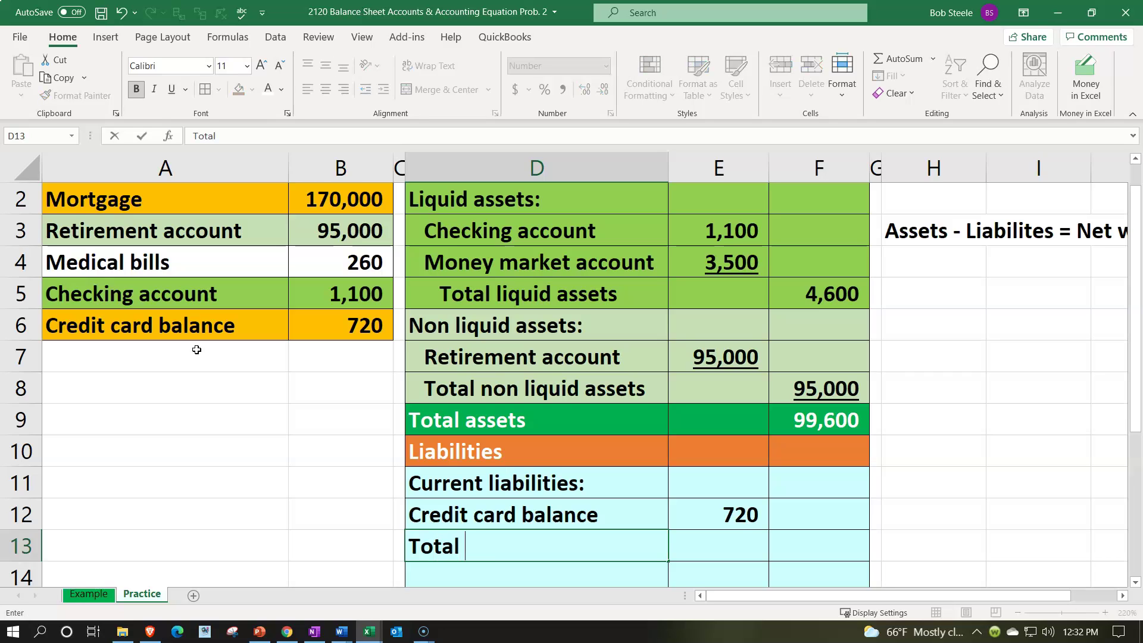
pyautogui.write('current l')
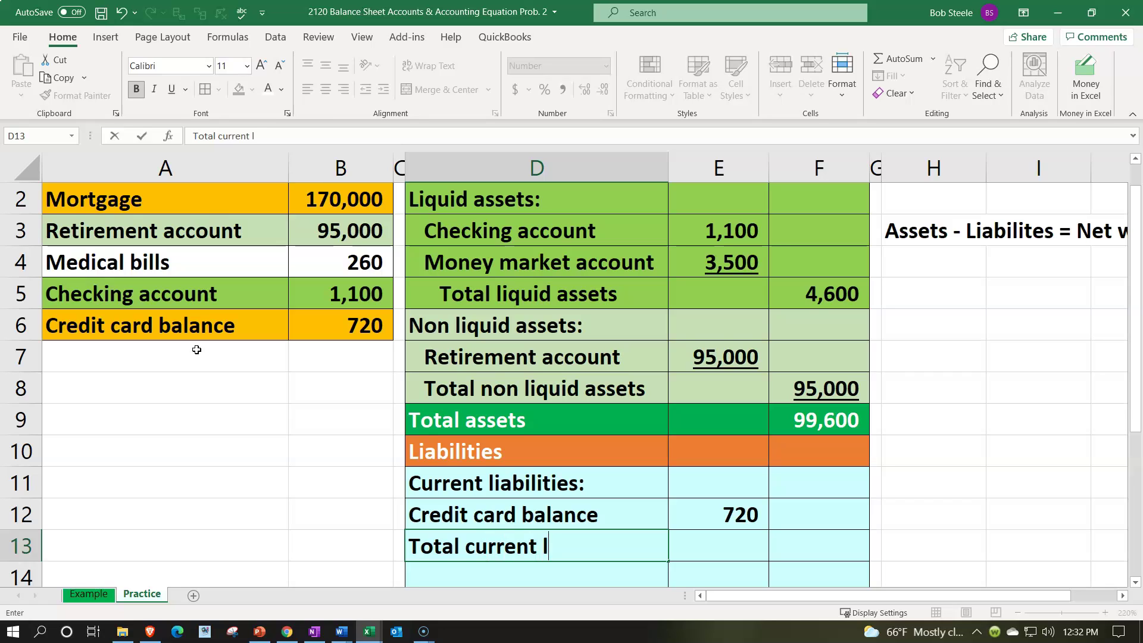
pyautogui.write('iabilities')
pyautogui.press('Right')
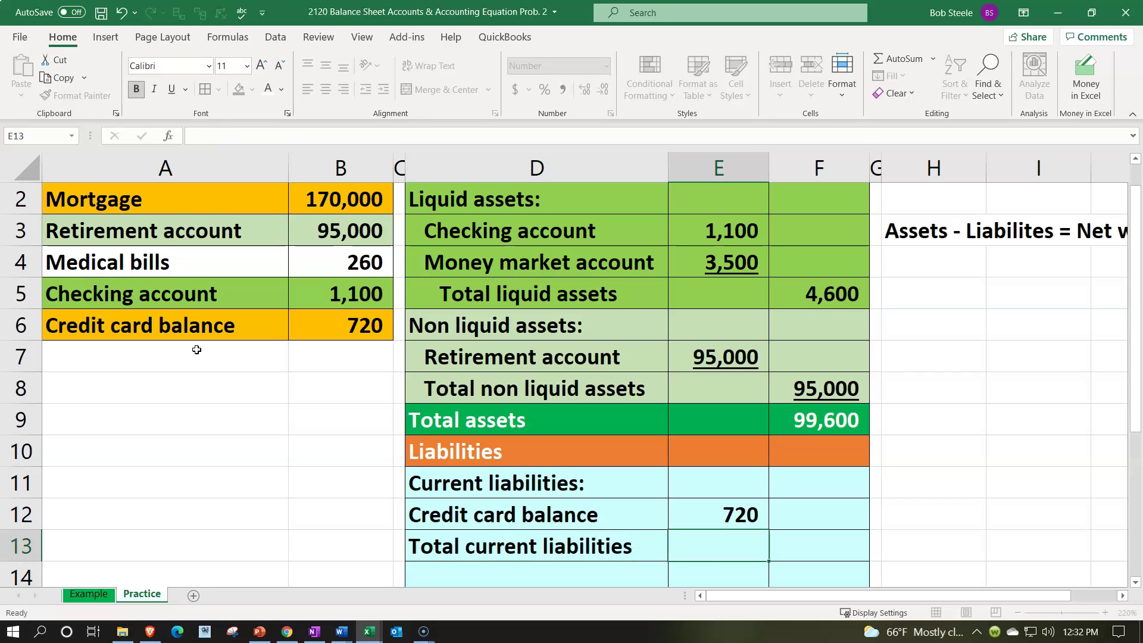
# - Carry the Credit card balance amount into the current liabilities subtotal by entering =E12 in cell F13
pyautogui.press('Right')
pyautogui.write('=')
pyautogui.press('Left')
pyautogui.press('Up')
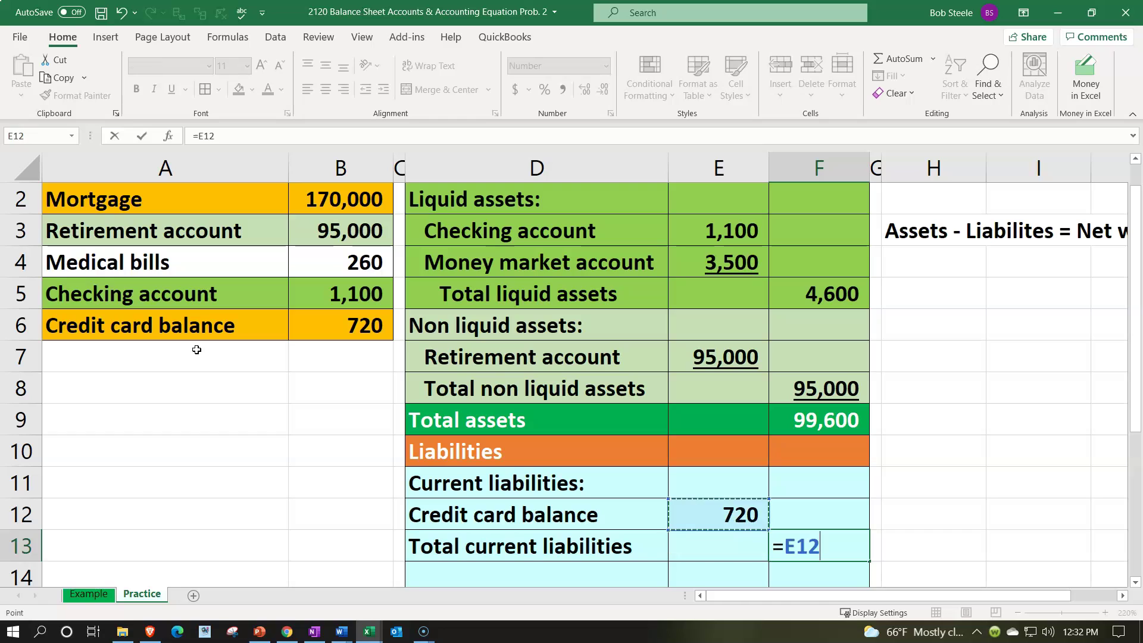
pyautogui.press('Return')
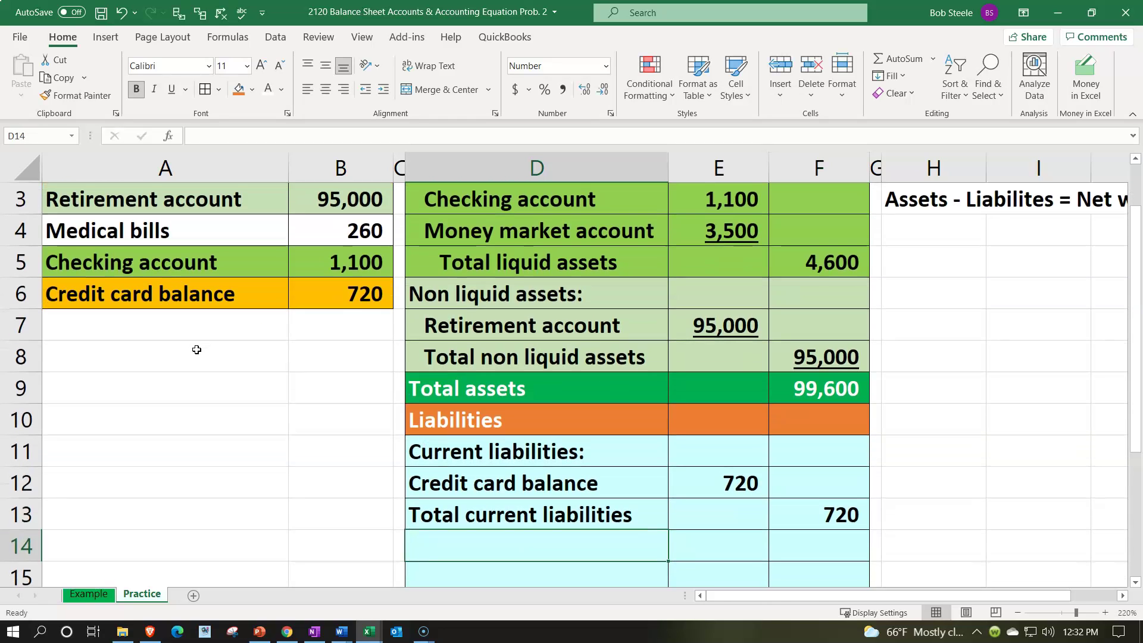
# - Underline the amount in E12, and indent the Credit card balance label one level and the Total current liabilities label two levels
pyautogui.click(766, 479)
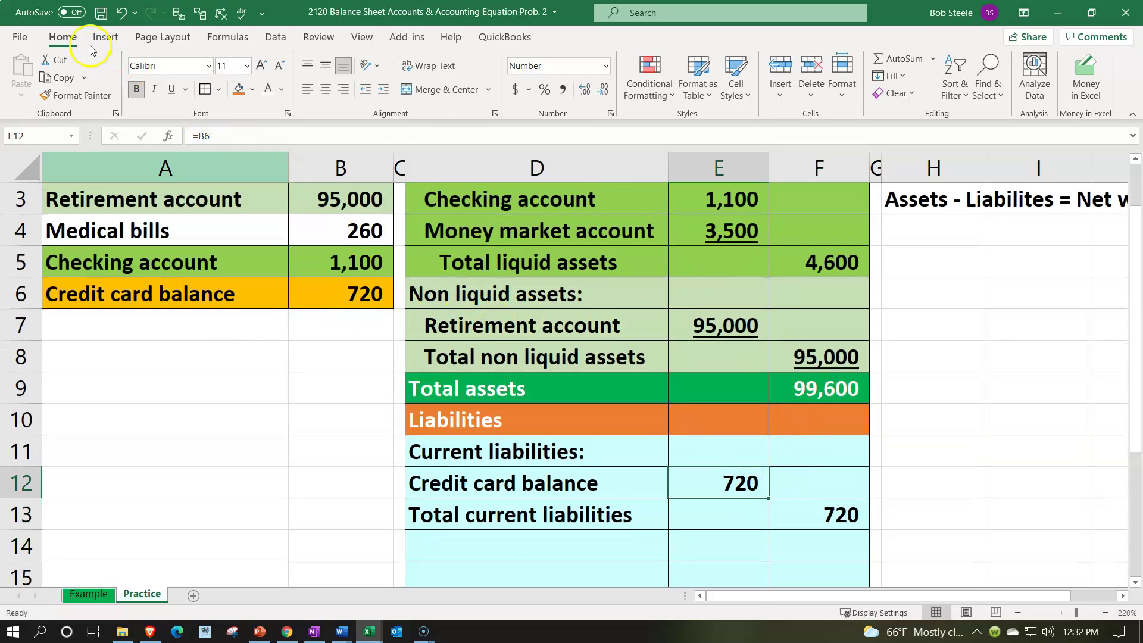
pyautogui.click(176, 95)
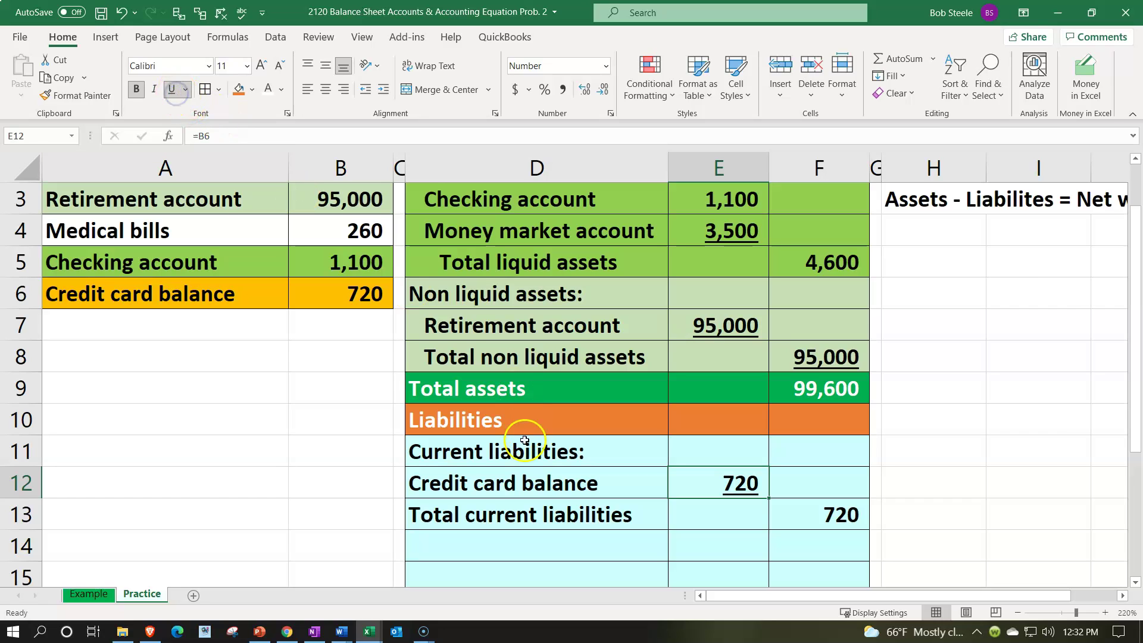
pyautogui.click(522, 490)
pyautogui.moveTo(522, 490); pyautogui.dragTo(522, 508)
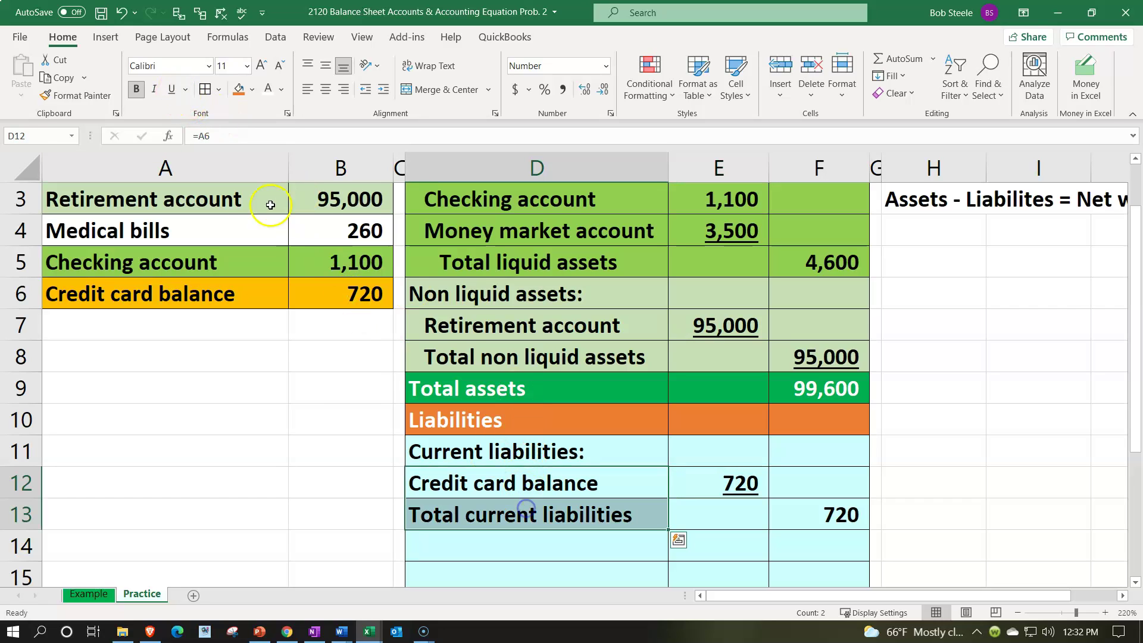
pyautogui.click(384, 89)
pyautogui.click(551, 507)
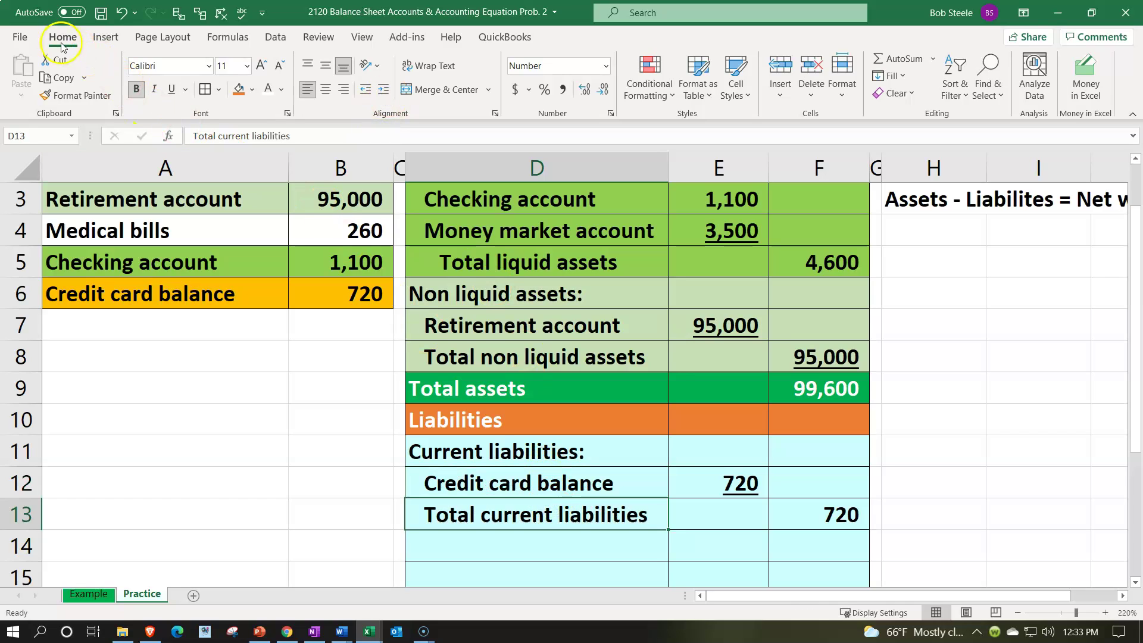
pyautogui.click(382, 89)
# - Fill the current liabilities section D11:F13 with the standard orange color
pyautogui.moveTo(613, 450); pyautogui.dragTo(778, 507)
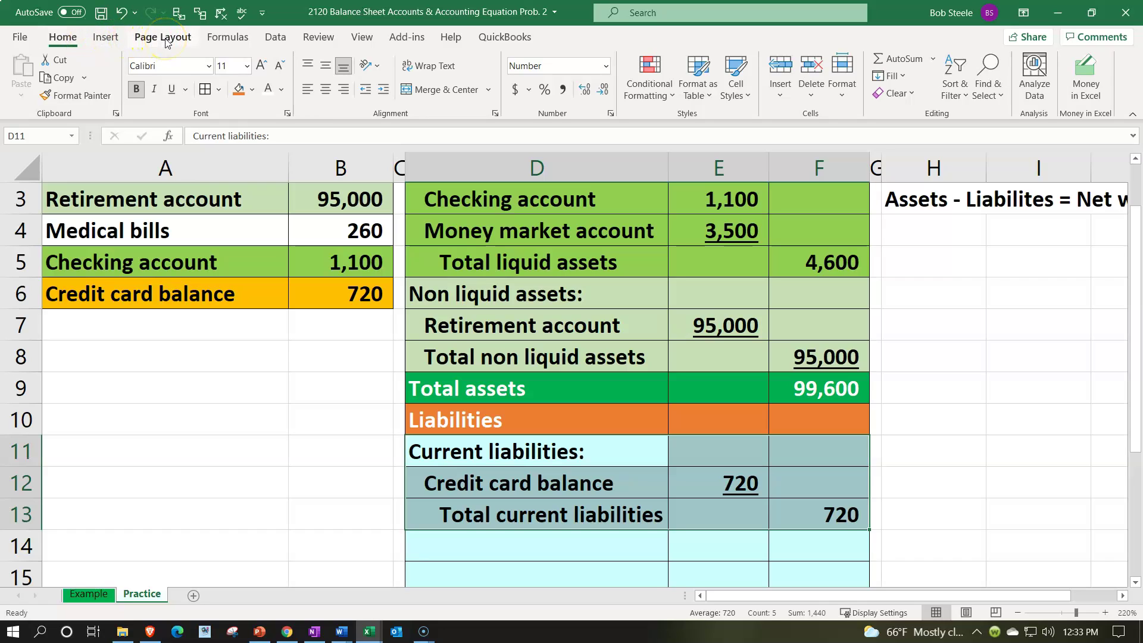
pyautogui.click(251, 90)
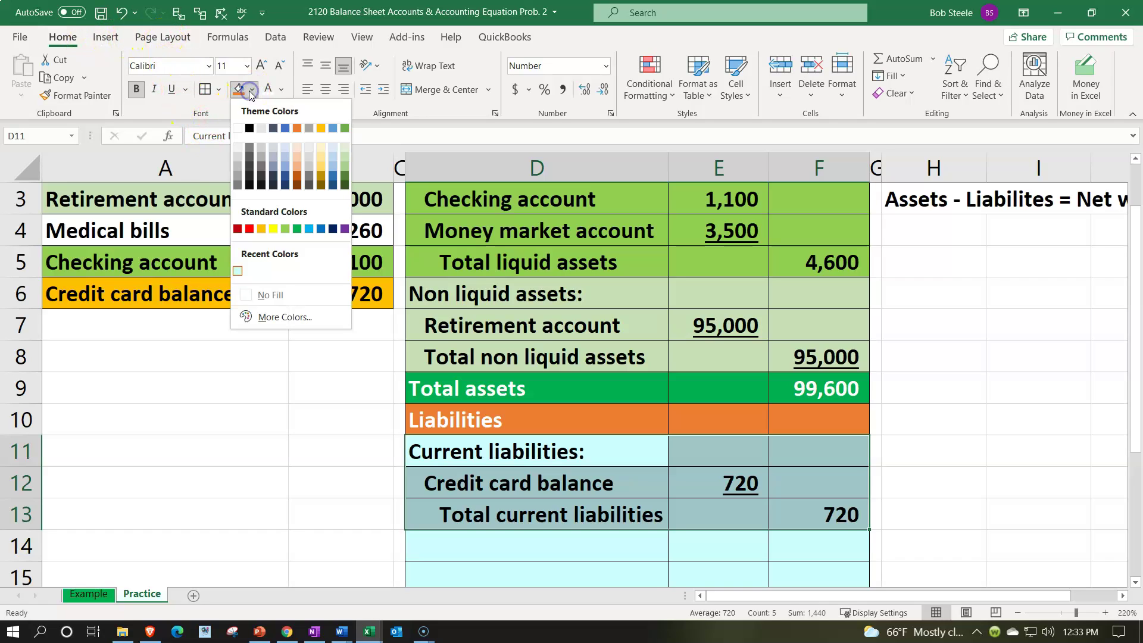
pyautogui.click(262, 230)
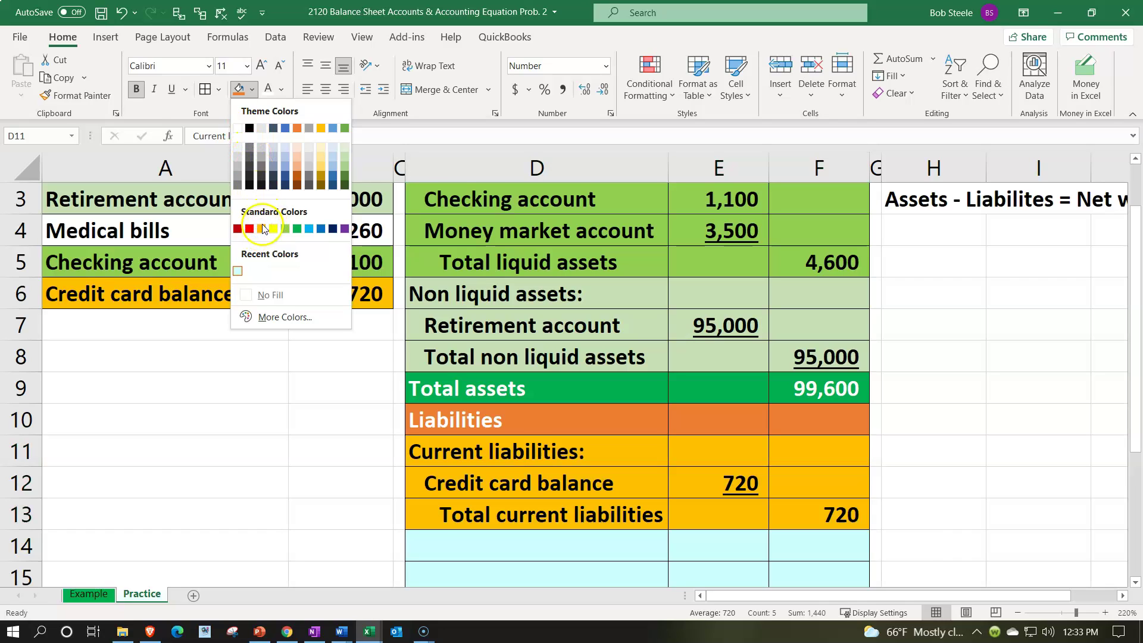
pyautogui.click(315, 418)
# - Enter the heading "Long term liabilities:" in cell D14
pyautogui.scroll(-1, 315, 419)
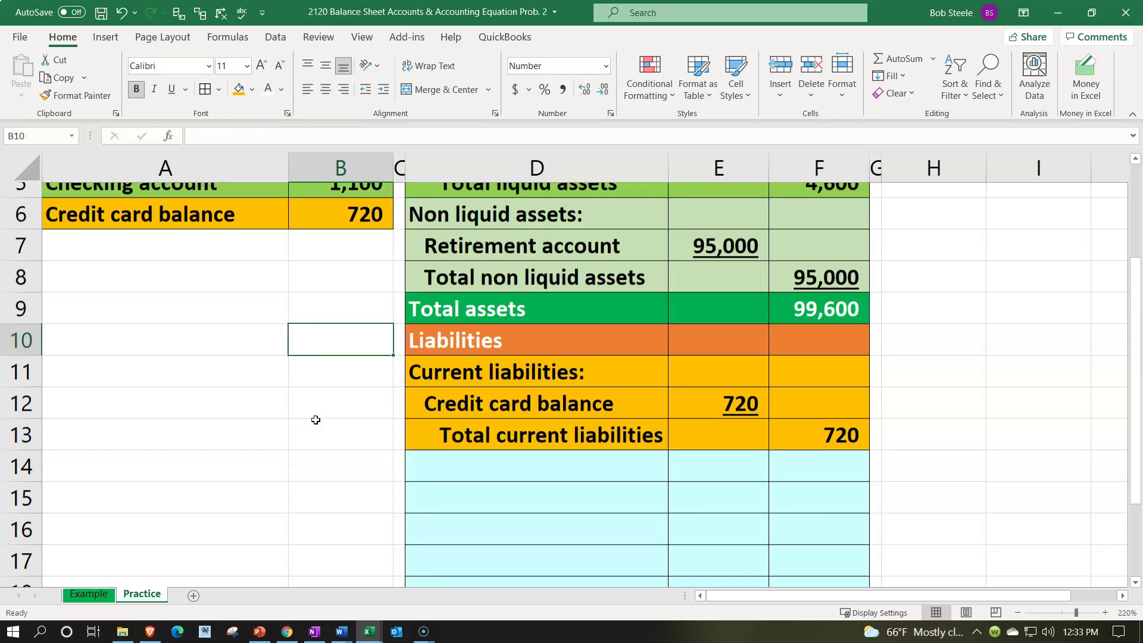
pyautogui.click(466, 456)
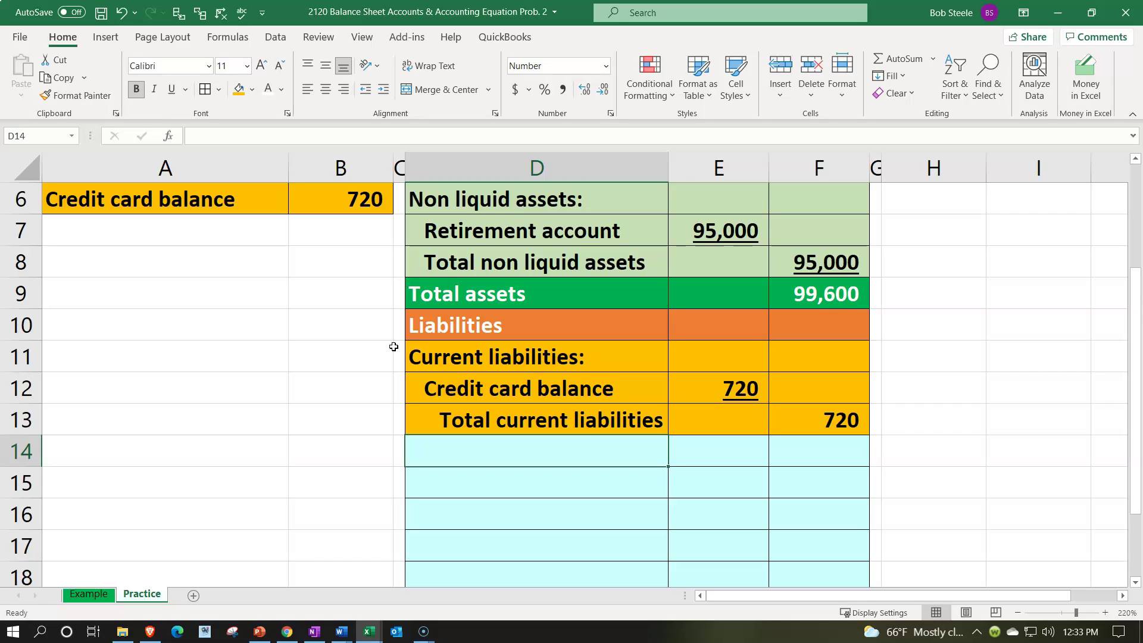
pyautogui.write('Long ')
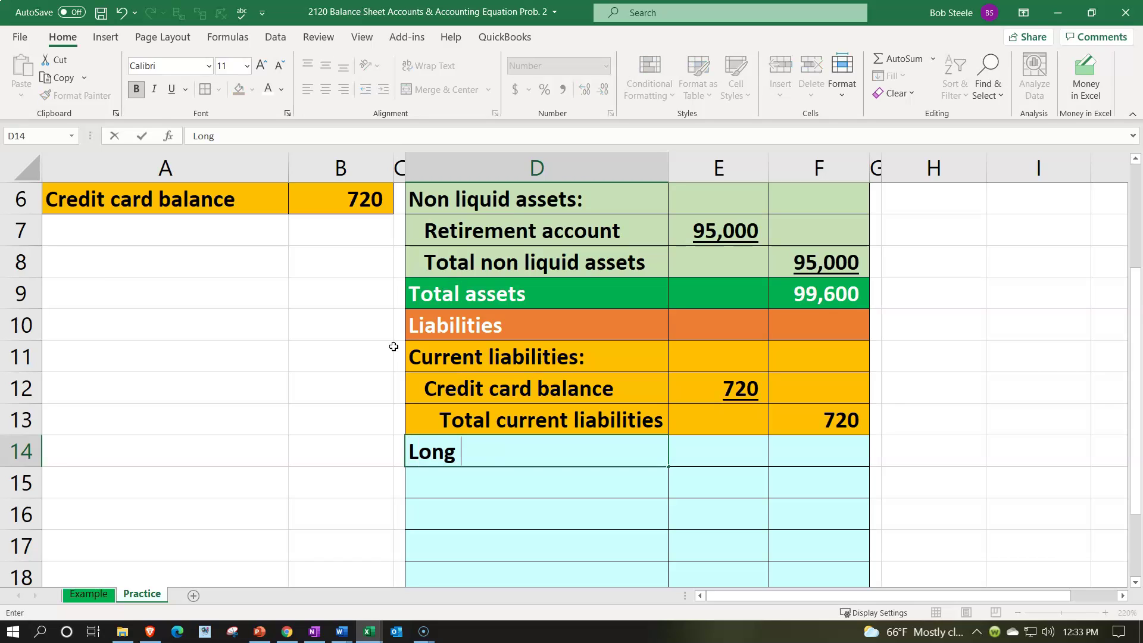
pyautogui.write('term liabilitei')
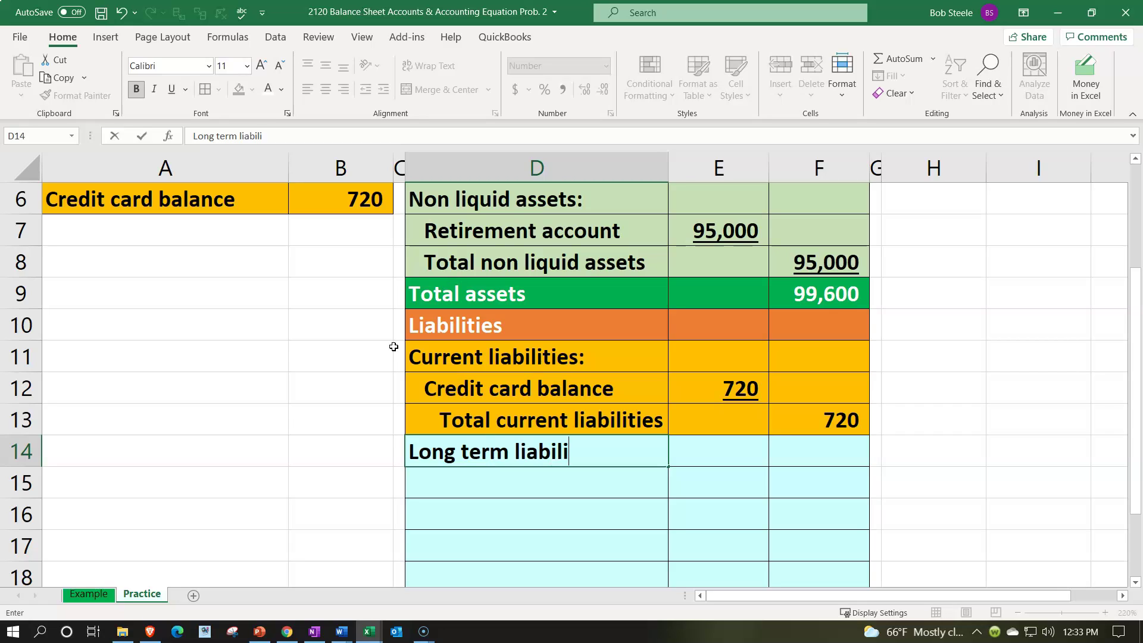
pyautogui.press('BackSpace')
pyautogui.press('BackSpace')
pyautogui.write('ies:')
pyautogui.press('Return')
# - Link cell D15 to the Mortgage label in A2
pyautogui.scroll(1, 255, 398)
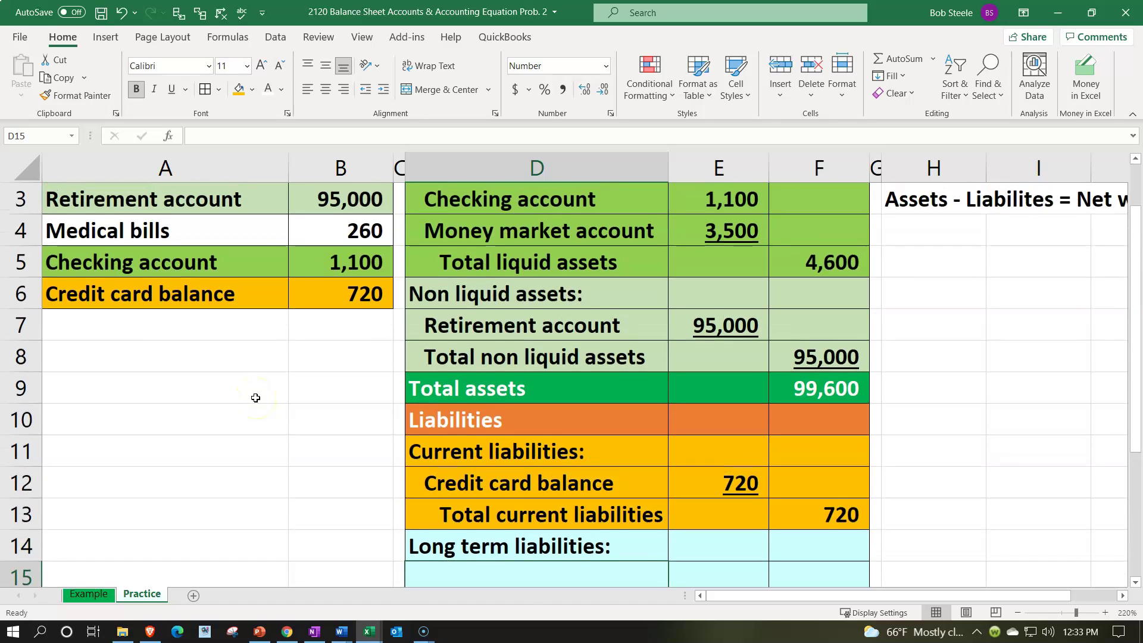
pyautogui.write('=')
pyautogui.scroll(1, 255, 397)
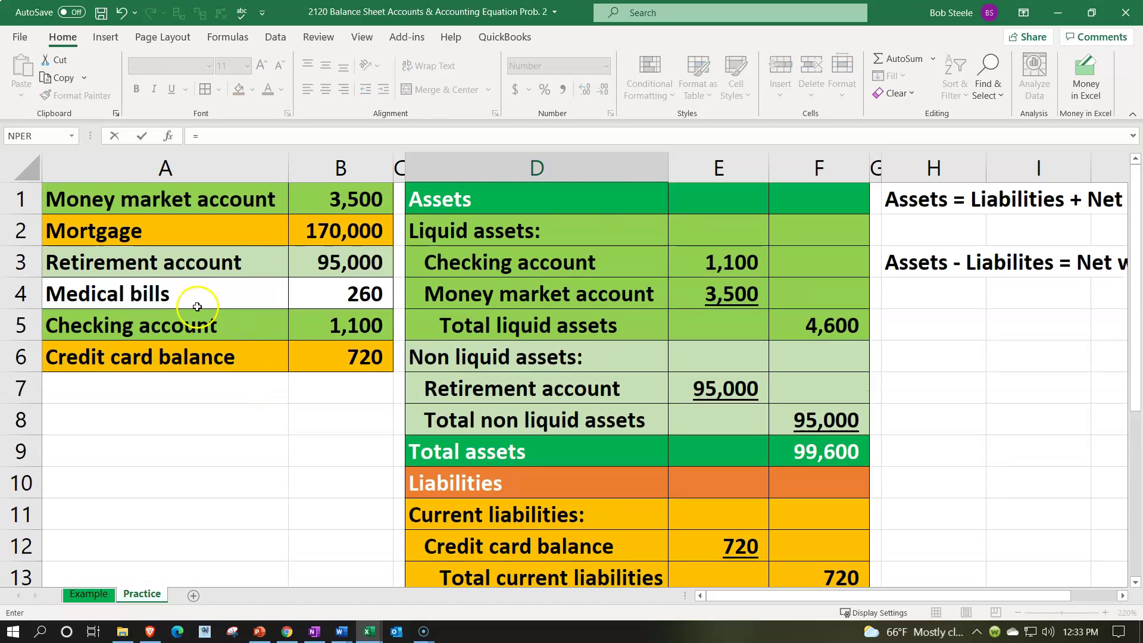
pyautogui.click(158, 235)
pyautogui.press('Tab')
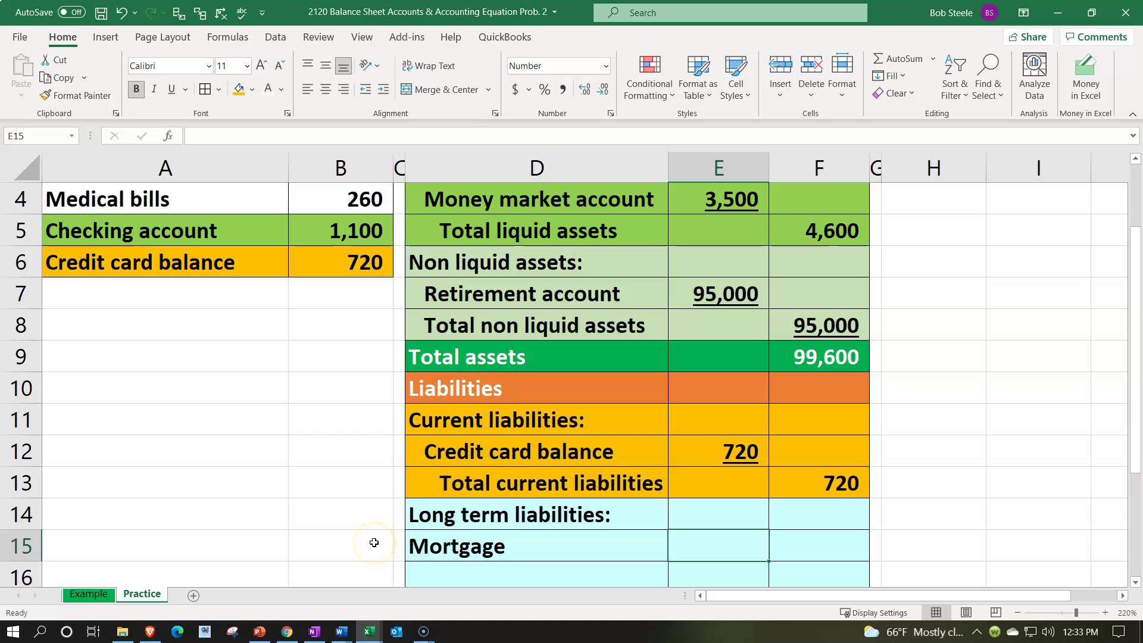
# - Link the Mortgage amount by entering =B2 in cell E15
pyautogui.scroll(-2, 374, 543)
pyautogui.scroll(1, 373, 540)
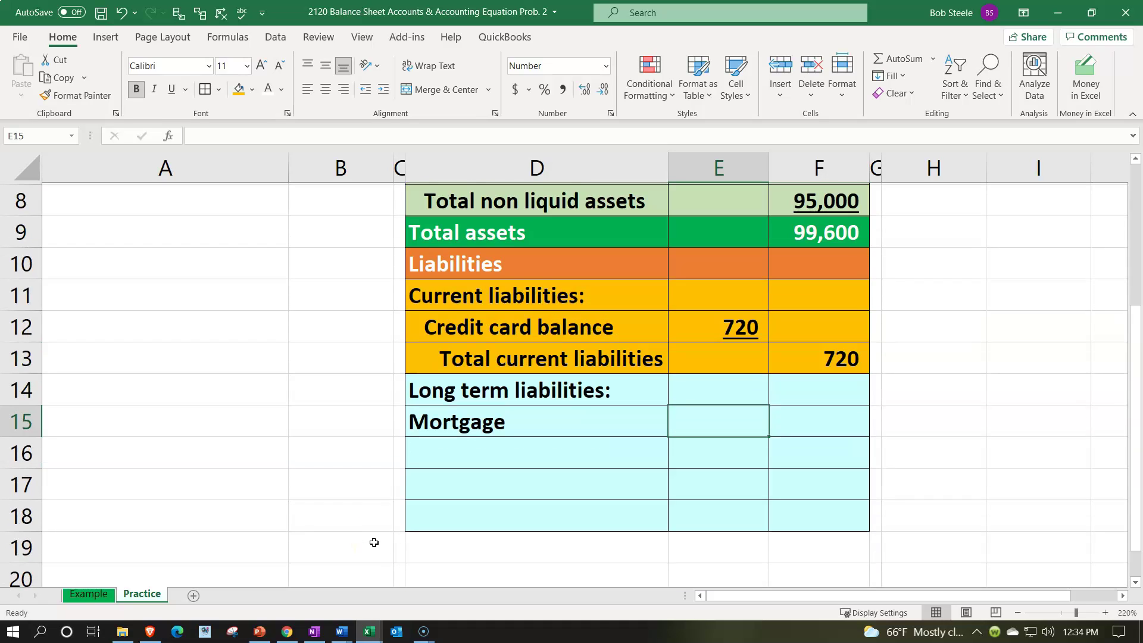
pyautogui.scroll(1, 388, 400)
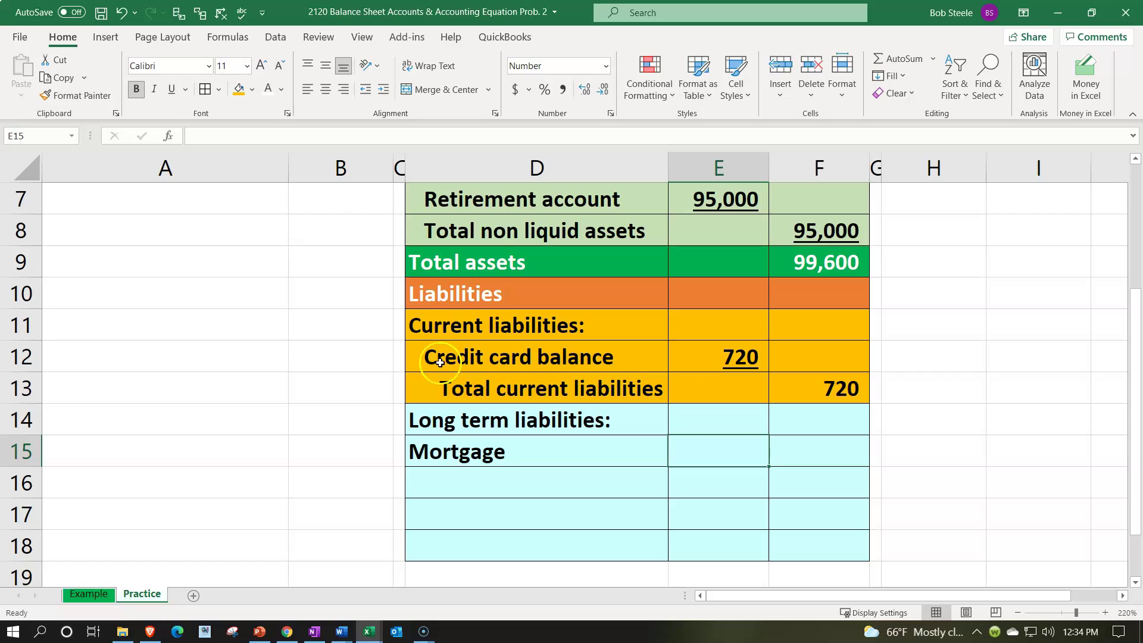
pyautogui.click(682, 355)
pyautogui.click(694, 438)
pyautogui.write('=')
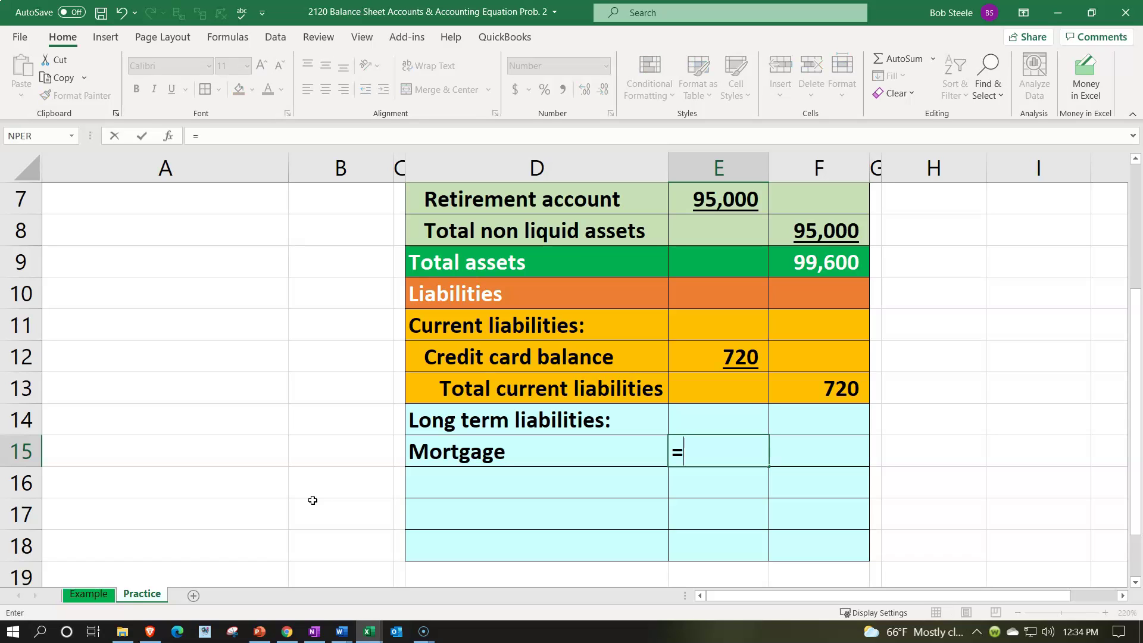
pyautogui.scroll(2, 312, 500)
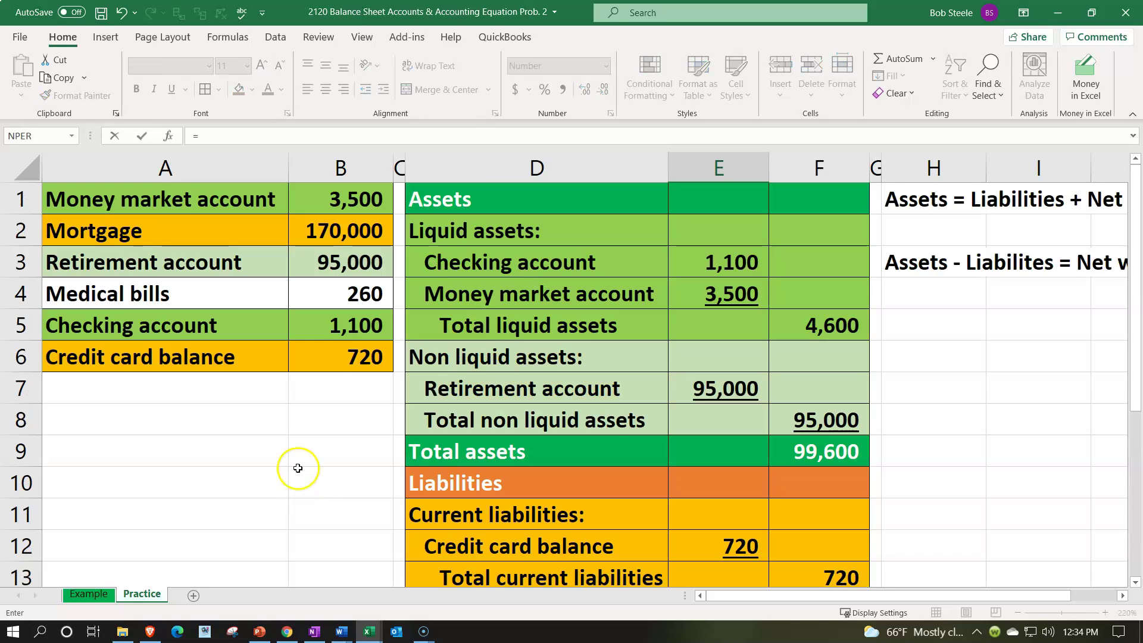
pyautogui.click(337, 230)
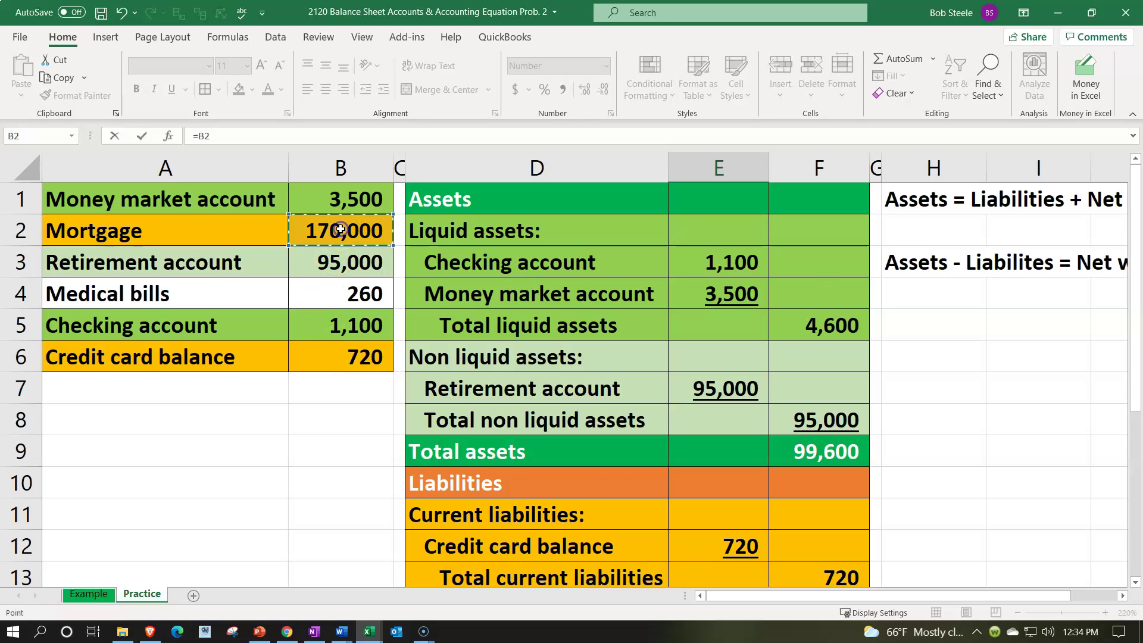
pyautogui.press('Return')
# - Enter the label "Total long term liabilities" in cell D16
pyautogui.press('Left')
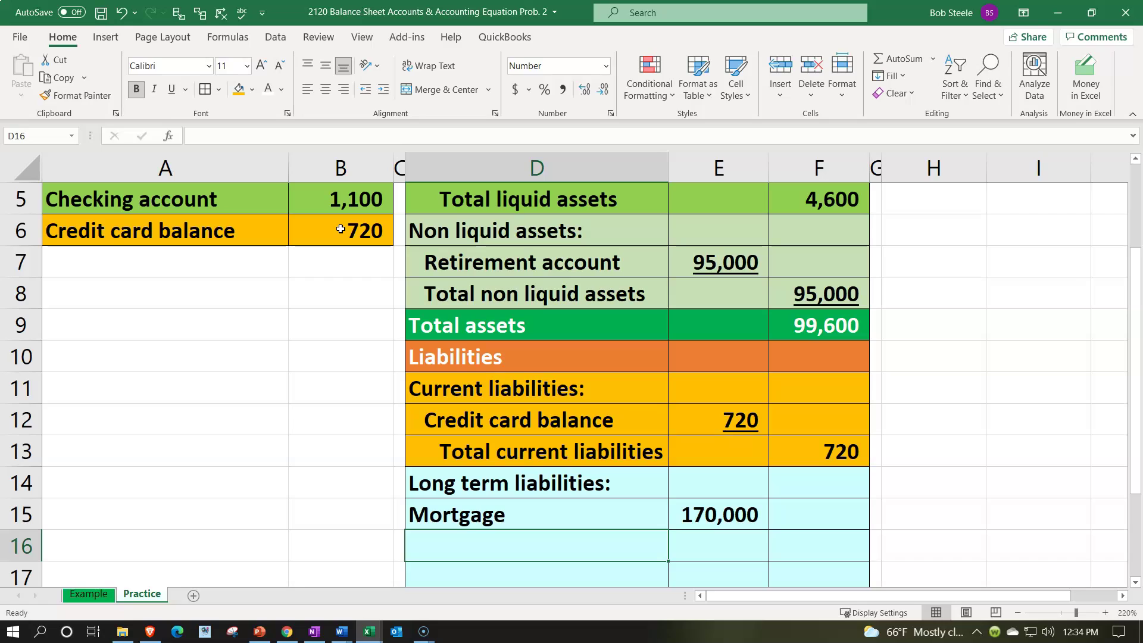
pyautogui.write('To')
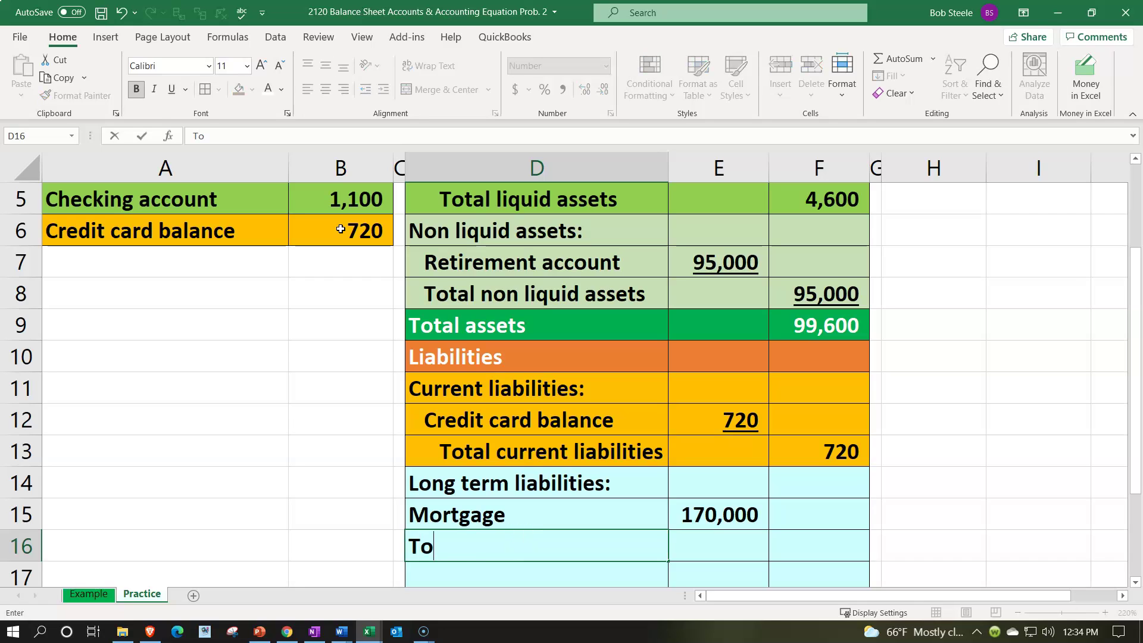
pyautogui.write('tal long ')
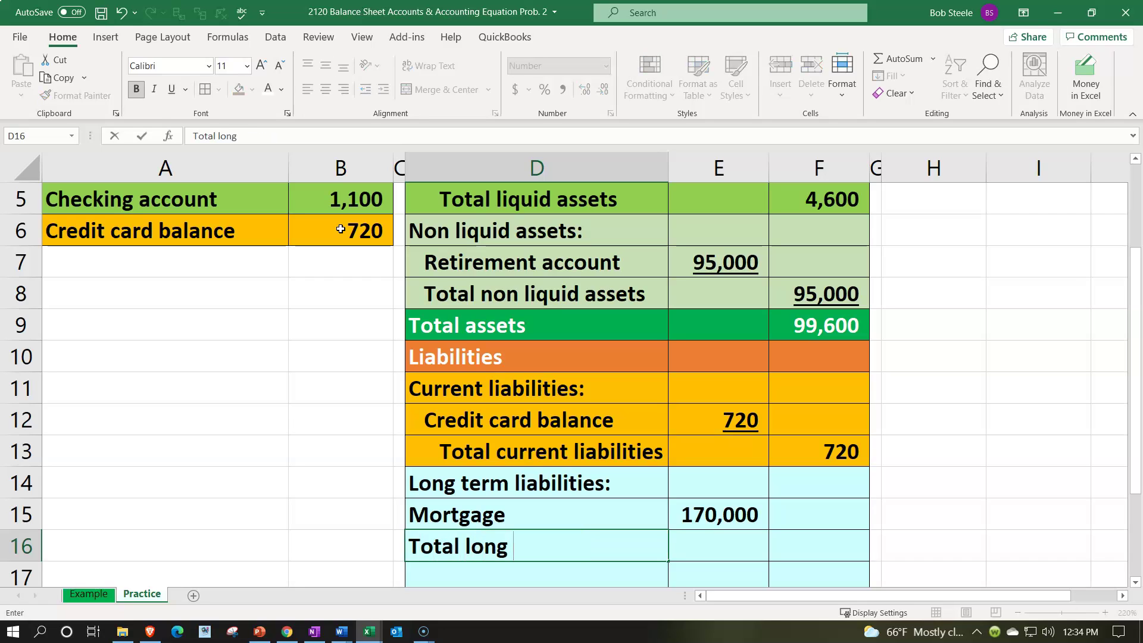
pyautogui.write('term liabilit')
pyautogui.press('BackSpace')
pyautogui.press('BackSpace')
pyautogui.write('ities')
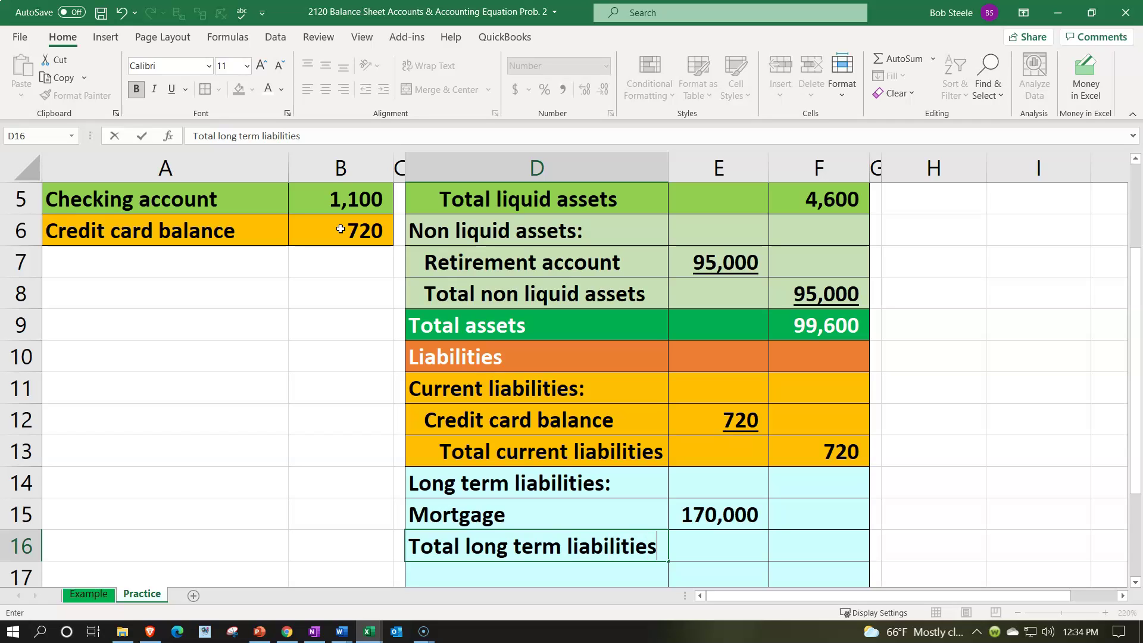
# - Carry the Mortgage amount into the long term liabilities subtotal by entering =E15 in cell F16
pyautogui.press('Tab')
pyautogui.press('Tab')
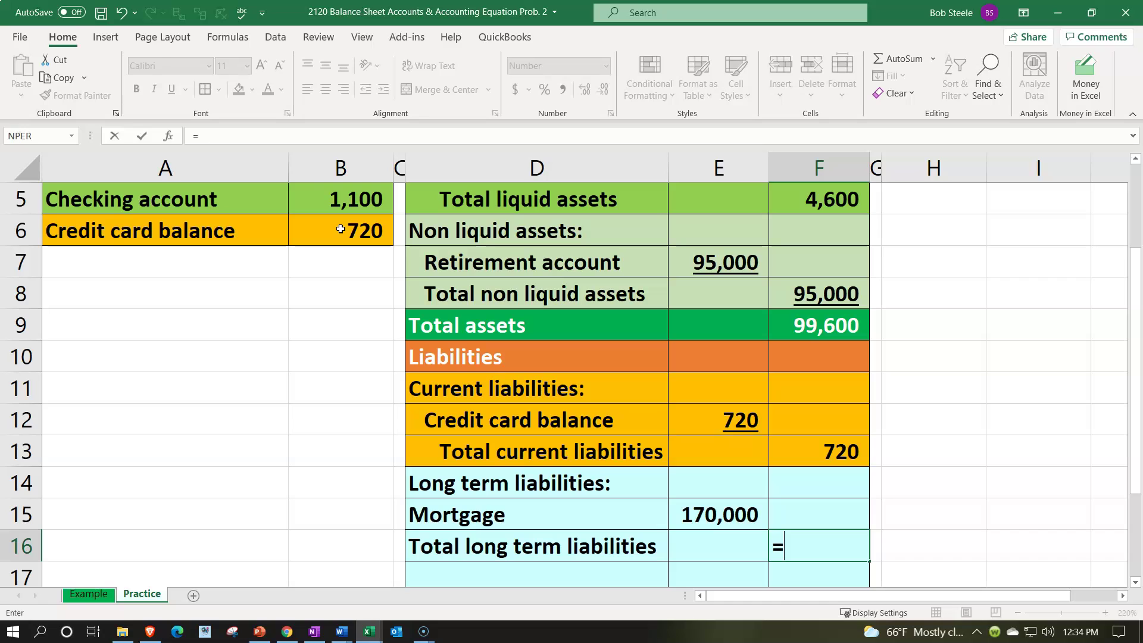
pyautogui.press('Left')
pyautogui.press('Up')
pyautogui.press('Return')
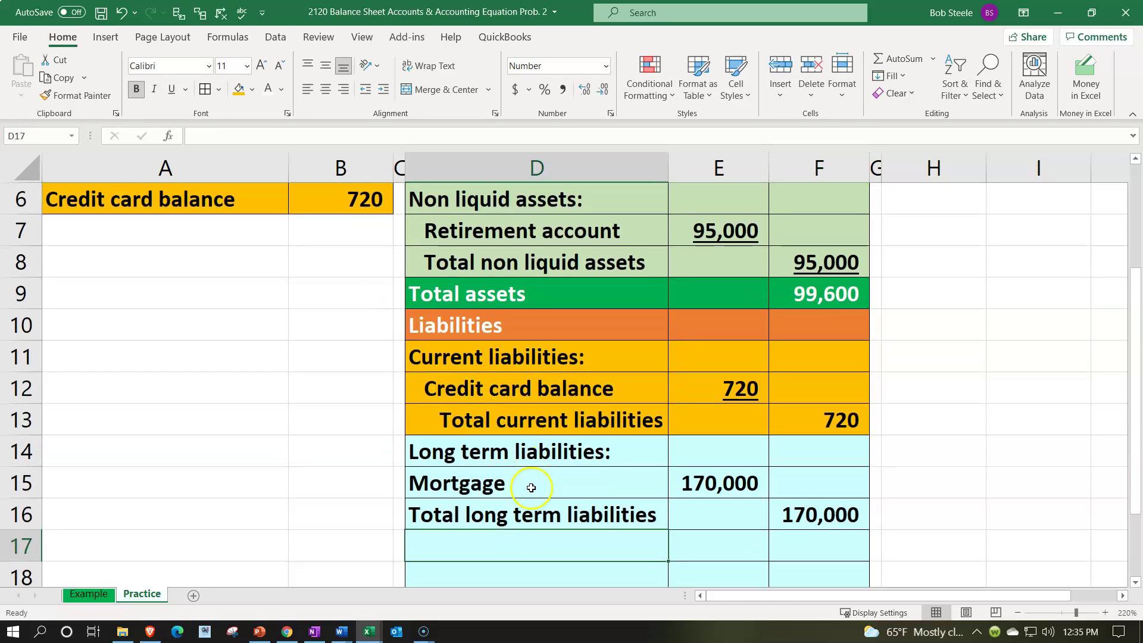
# - Fill the long term liabilities section D14:F16 with a light gold theme color
pyautogui.moveTo(536, 441); pyautogui.dragTo(773, 505)
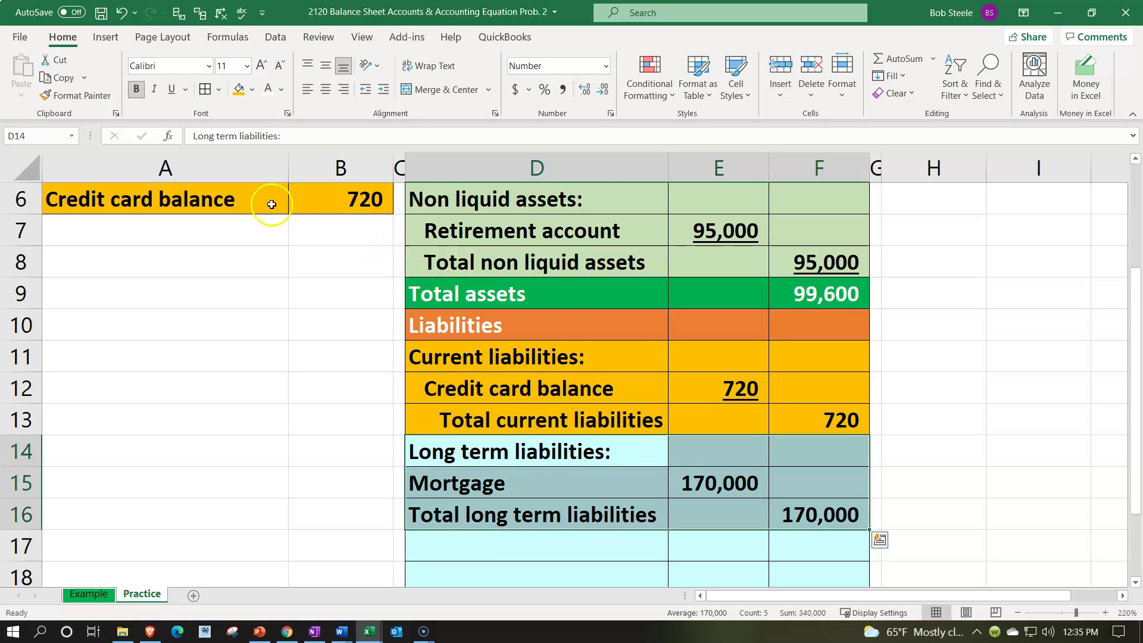
pyautogui.click(253, 90)
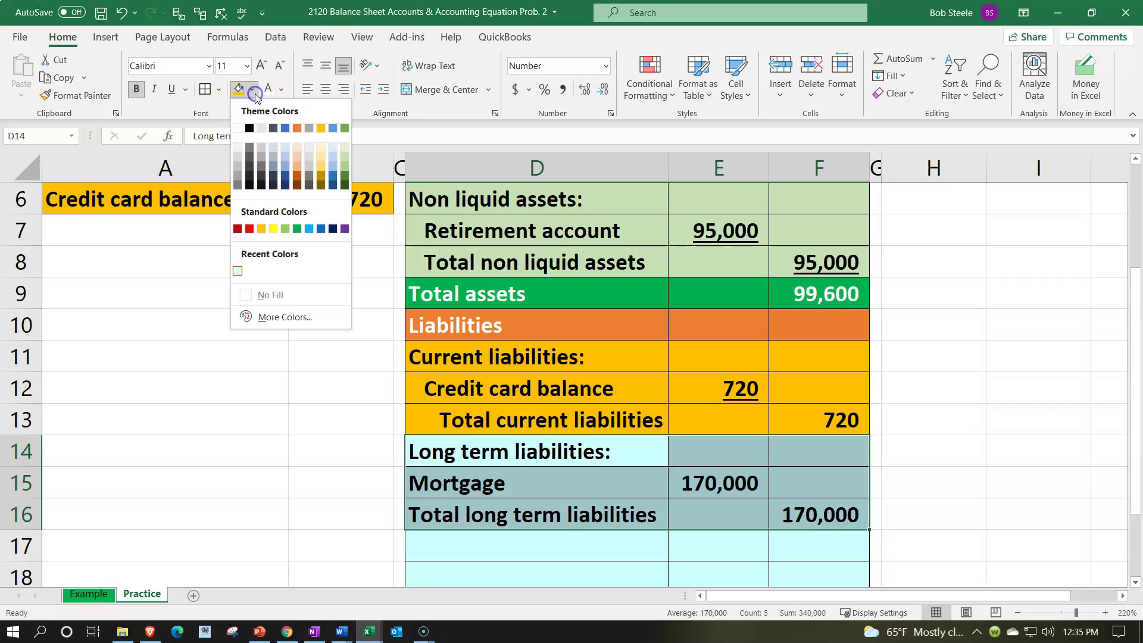
pyautogui.click(319, 176)
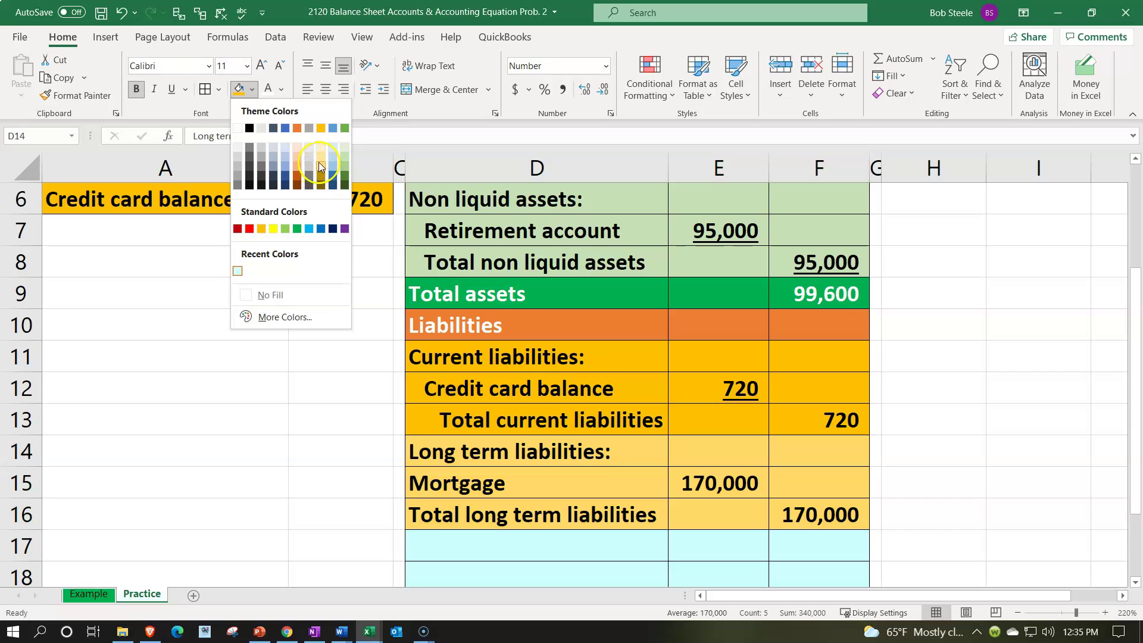
pyautogui.click(320, 157)
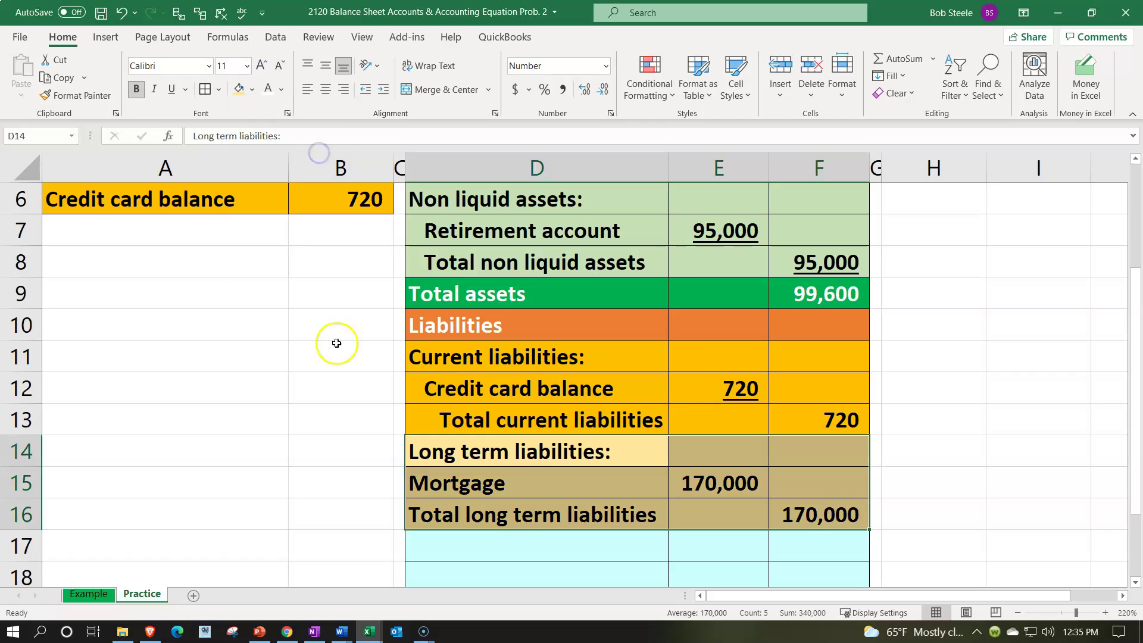
pyautogui.click(335, 356)
# - Apply the same light gold fill to the Mortgage account in A2:B2 of the account list
pyautogui.scroll(2, 301, 357)
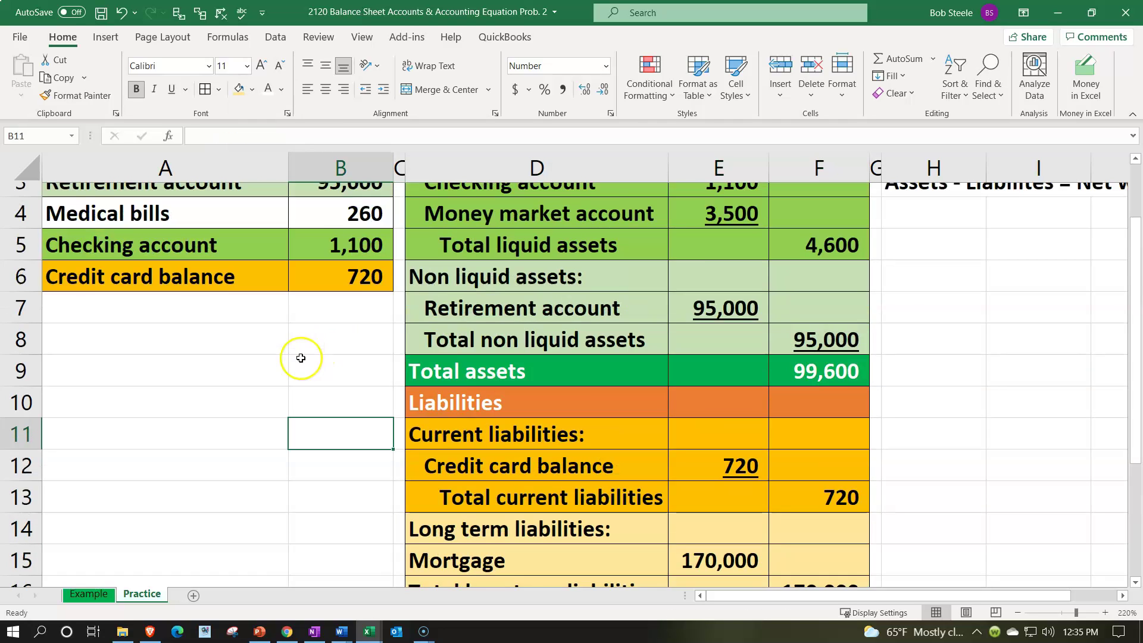
pyautogui.click(274, 222)
pyautogui.moveTo(273, 221); pyautogui.dragTo(336, 229)
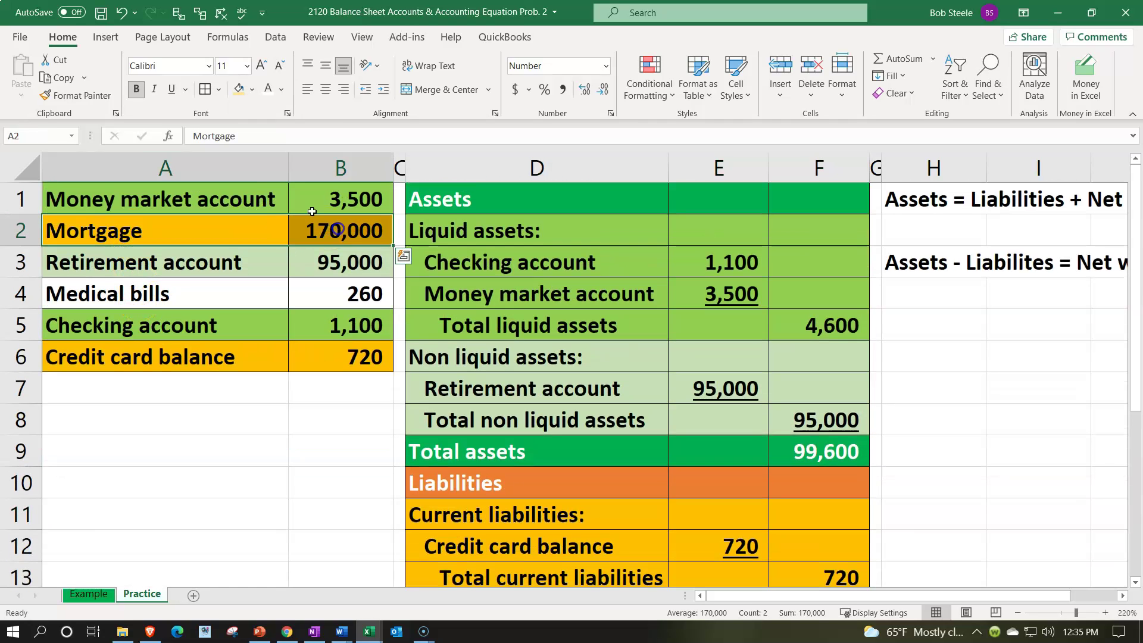
pyautogui.click(238, 89)
pyautogui.click(254, 375)
# - Underline the long term liabilities subtotal in F16 and the Mortgage amount in E15
pyautogui.scroll(-2, 253, 375)
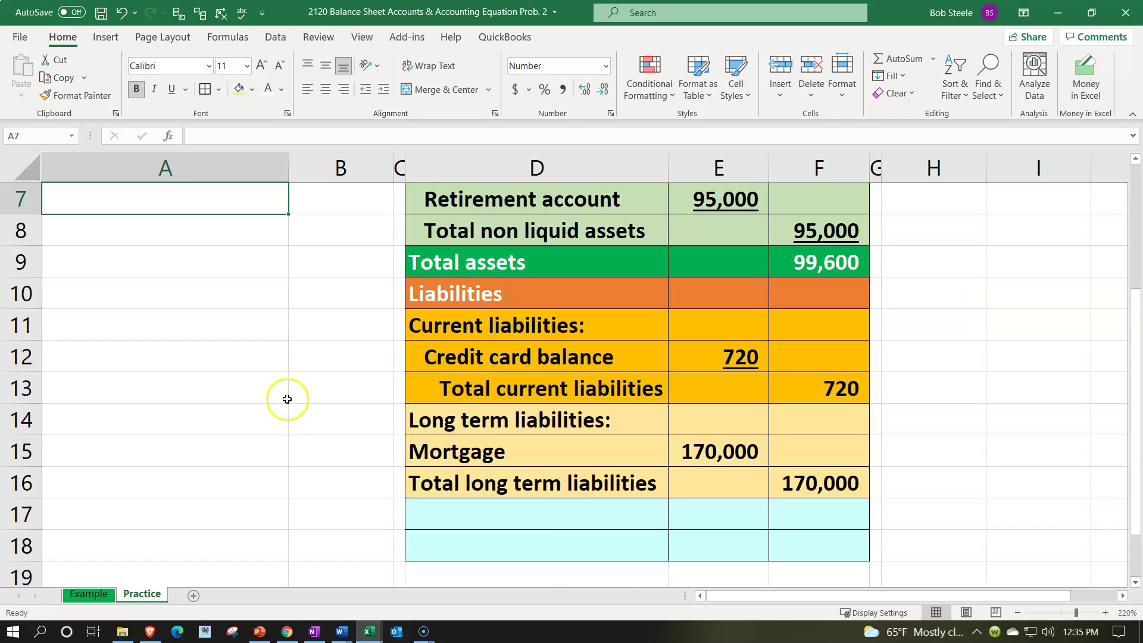
pyautogui.click(771, 490)
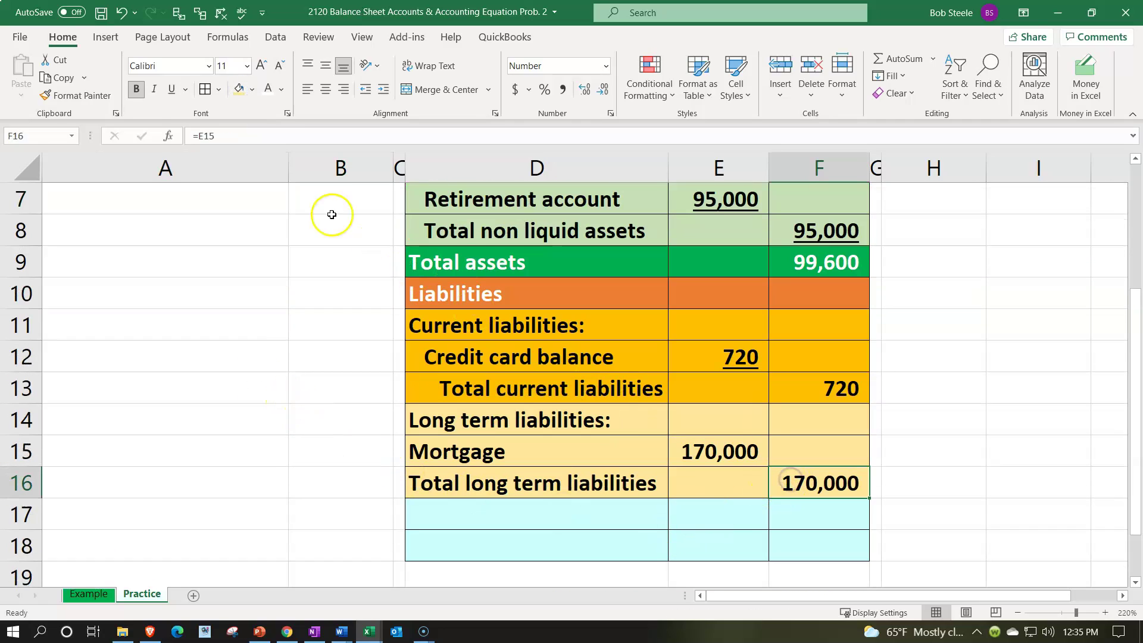
pyautogui.click(173, 92)
pyautogui.click(722, 447)
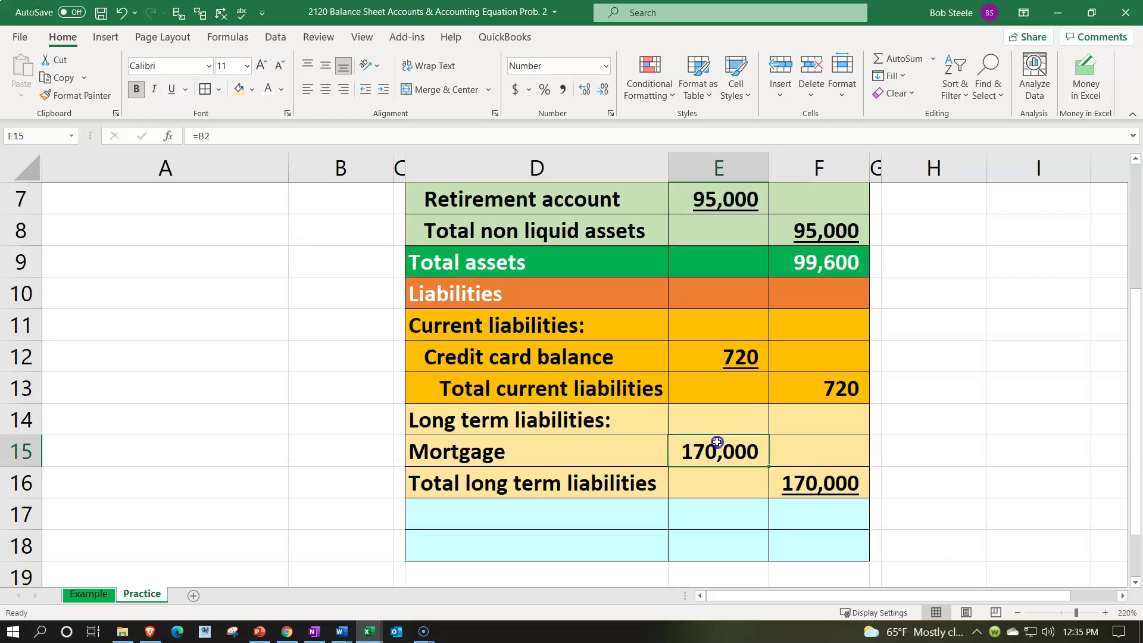
pyautogui.click(177, 96)
pyautogui.click(485, 507)
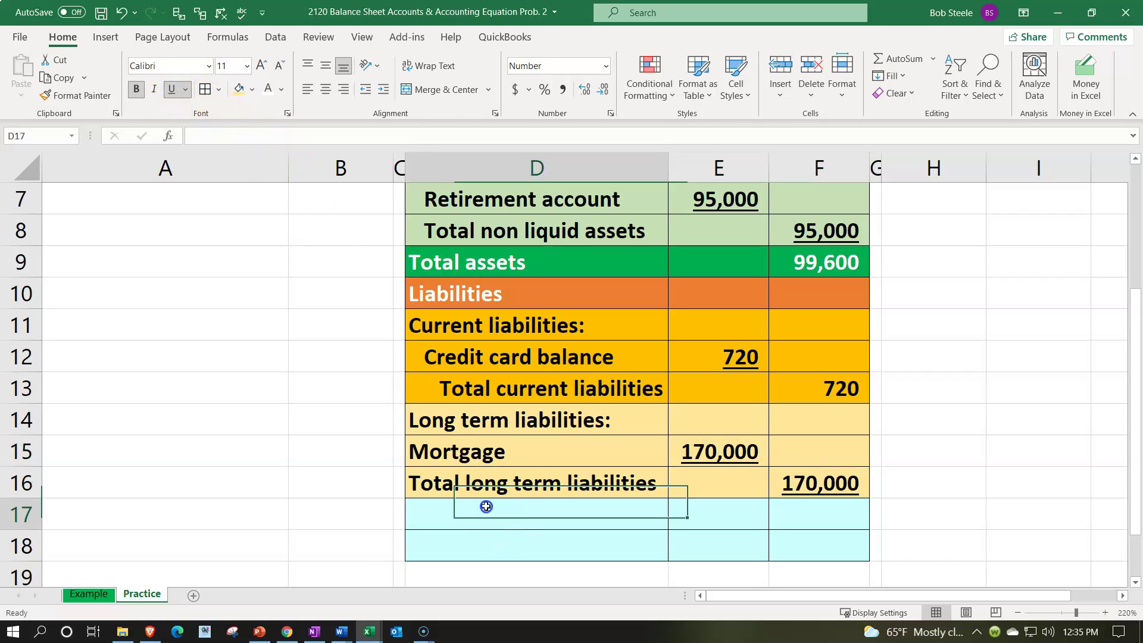
# - Label cell D17 below the long term liabilities section as Total liabilities
pyautogui.write('Totakl')
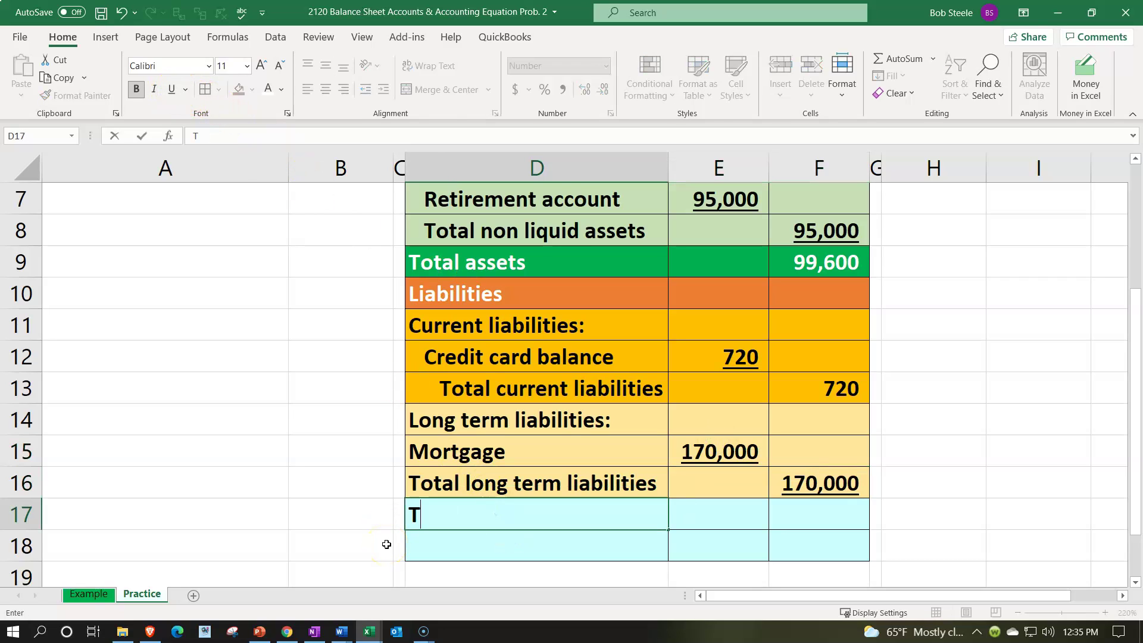
pyautogui.press('BackSpace')
pyautogui.press('BackSpace')
pyautogui.write('l liabilite')
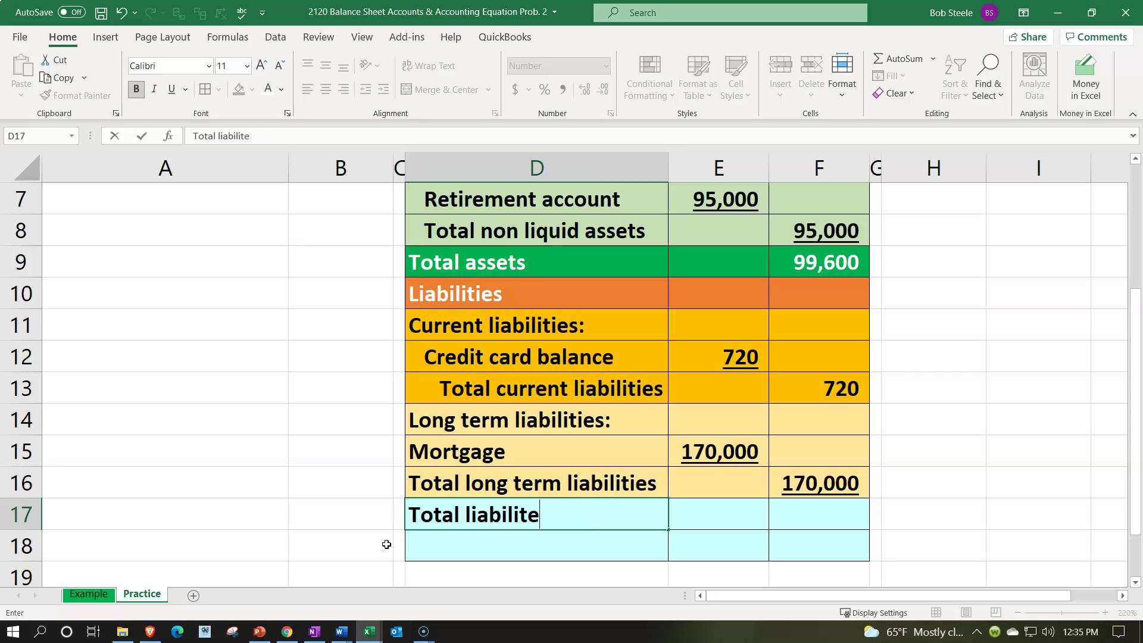
pyautogui.write('ities')
pyautogui.press('Tab')
pyautogui.press('Tab')
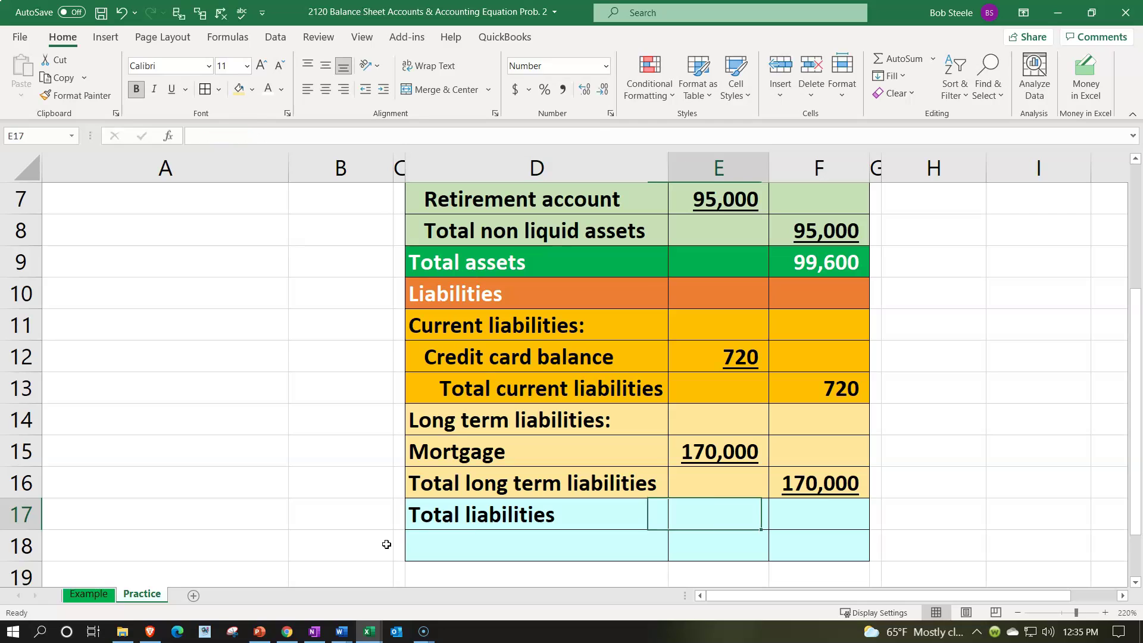
# - Total the liability subtotals in F17 with the formula =SUM(F13:F16)
pyautogui.write('=')
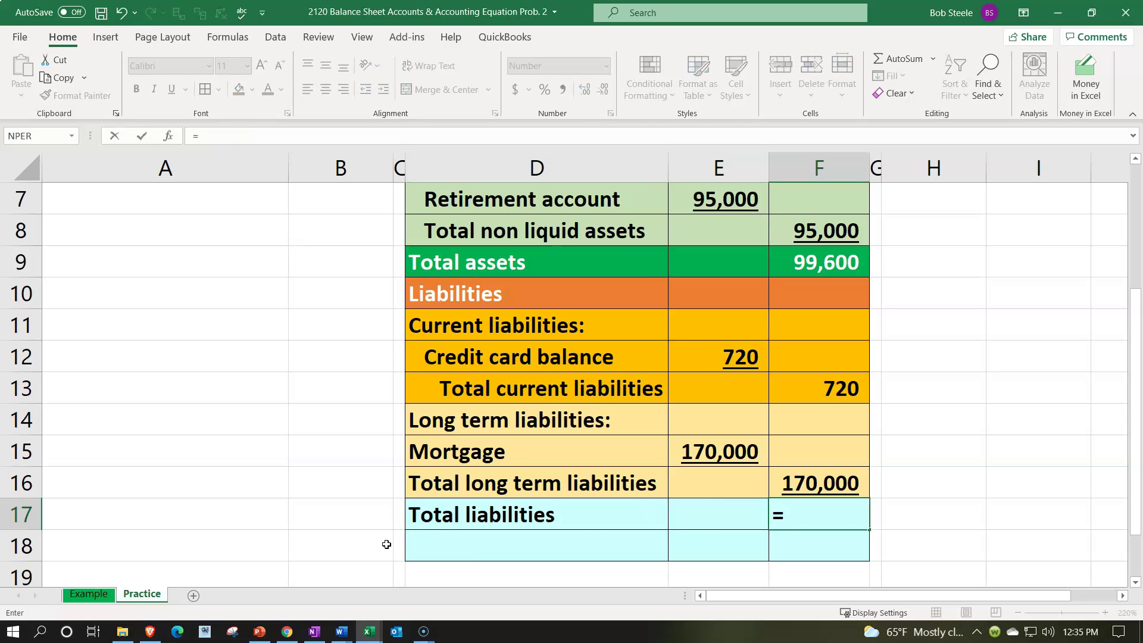
pyautogui.write('sum(')
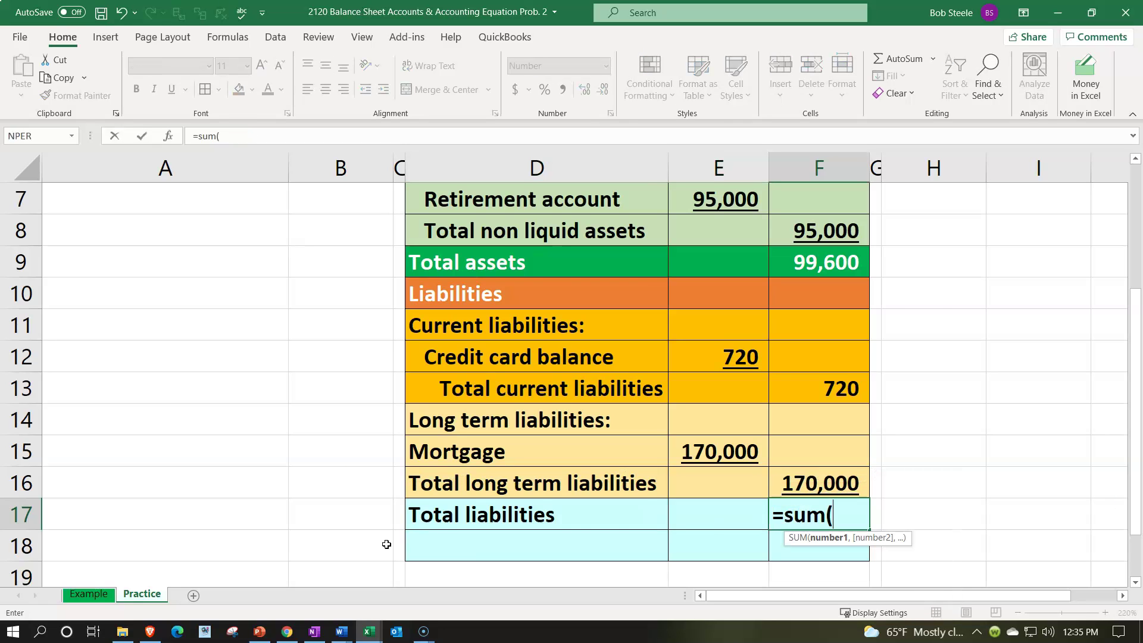
pyautogui.press('Up')
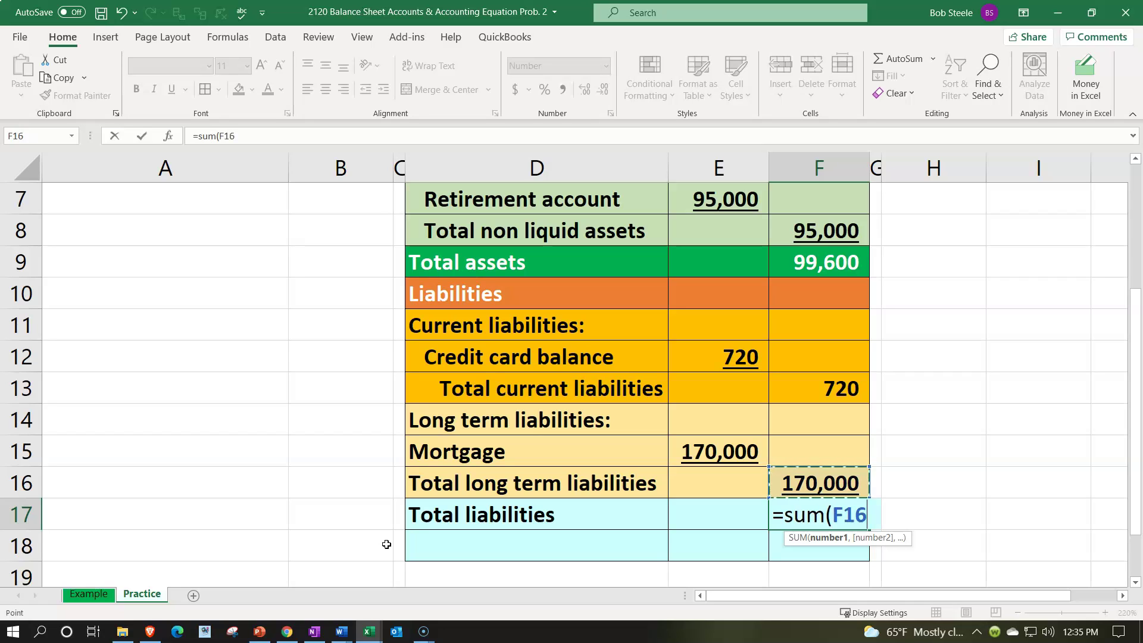
pyautogui.hotkey('shift', 'Up')
pyautogui.hotkey('shift', 'Up')
pyautogui.hotkey('shift', 'Up')
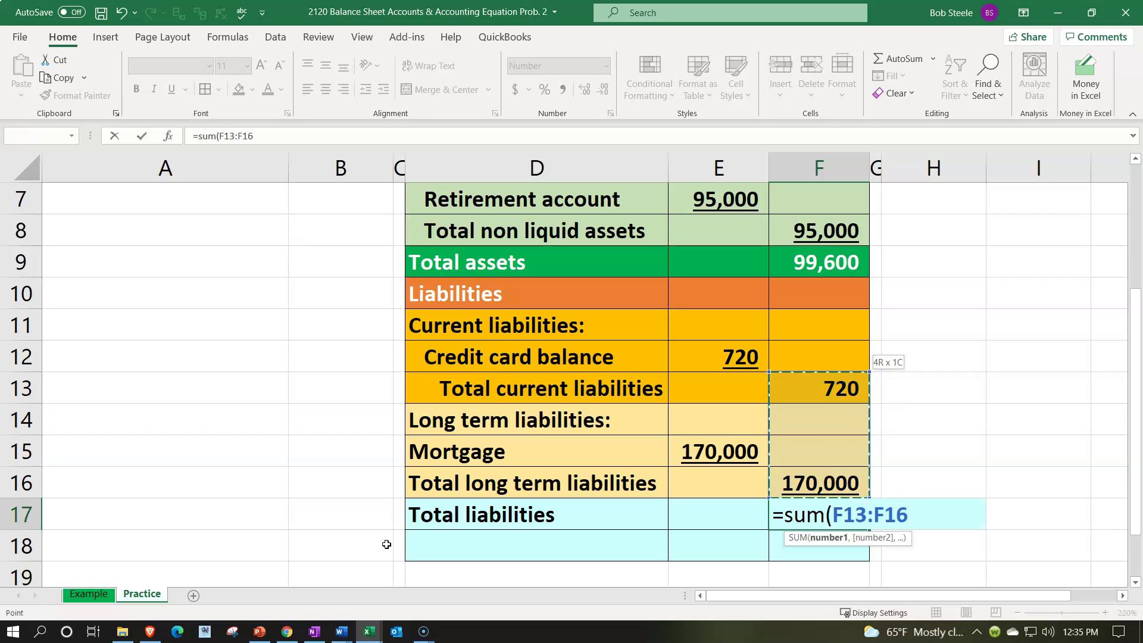
pyautogui.press('Return')
pyautogui.press('Up')
pyautogui.press('Left')
pyautogui.press('Right')
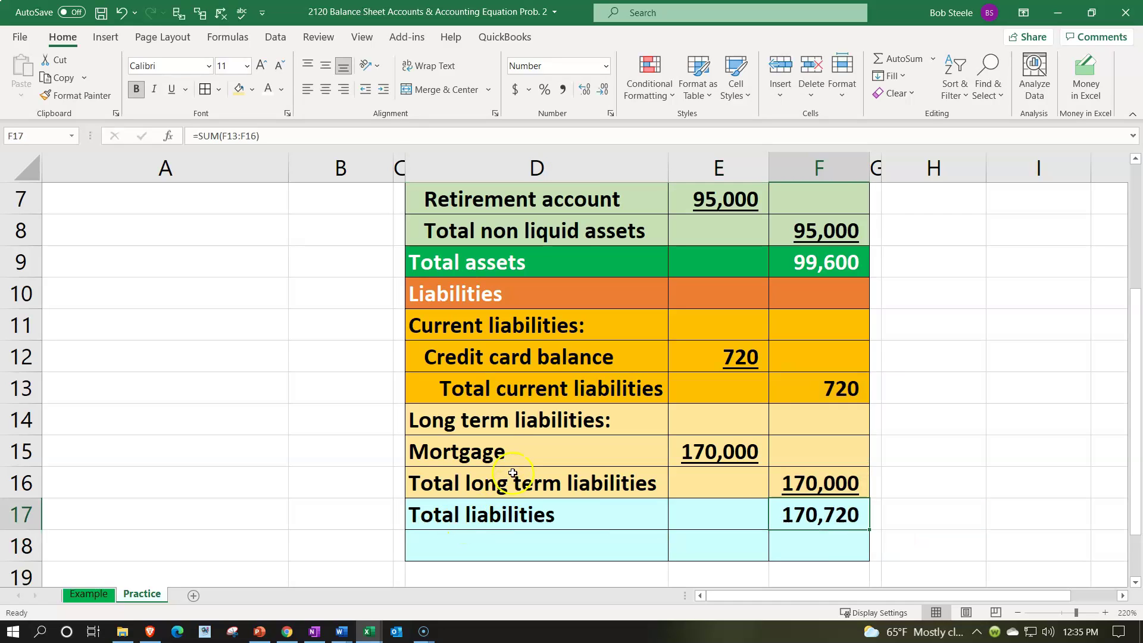
# - Indent the Mortgage label in D15 one level and the Total long term liabilities label in D16 two levels
pyautogui.moveTo(510, 454); pyautogui.dragTo(507, 472)
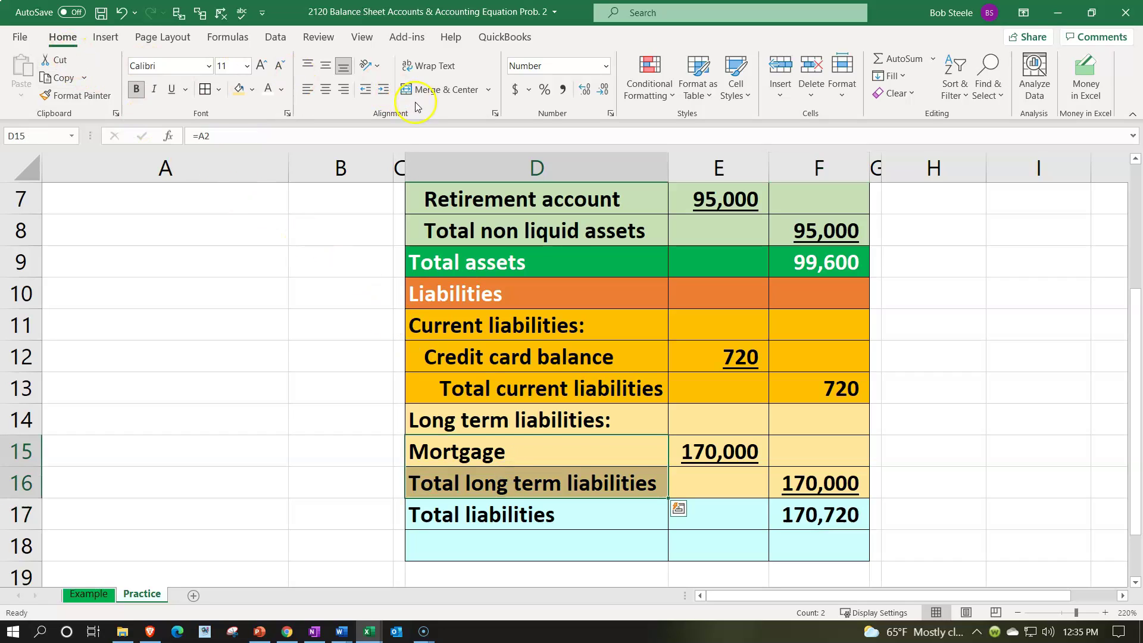
pyautogui.click(378, 93)
pyautogui.click(506, 479)
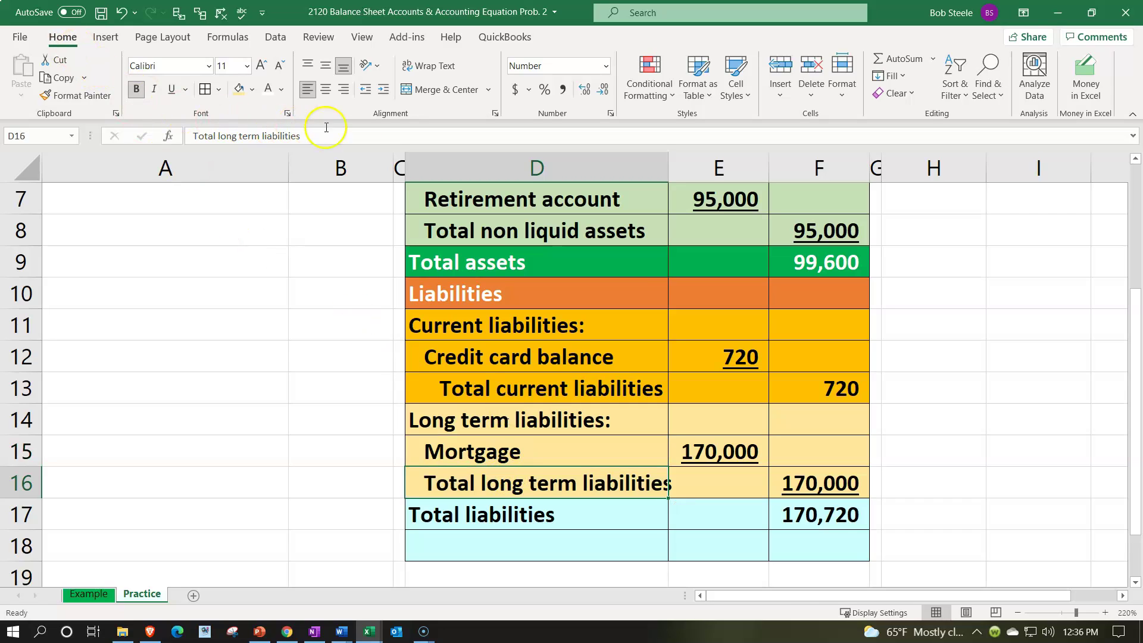
pyautogui.click(383, 89)
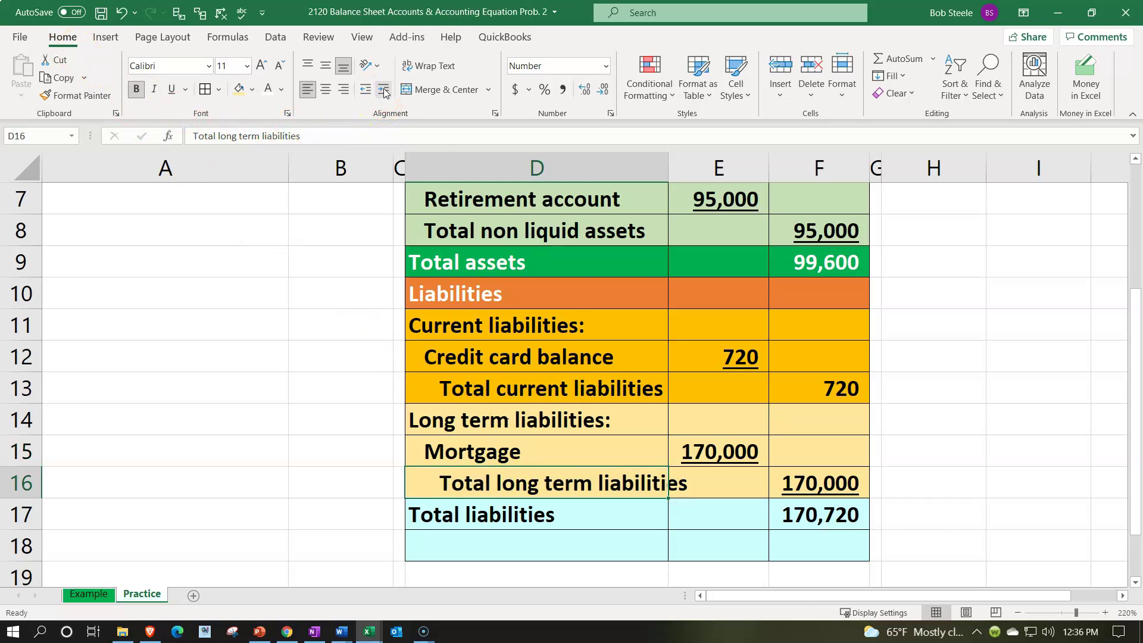
# - Fill the Total liabilities row D17:F17 with the orange theme color and make its text white
pyautogui.moveTo(595, 510); pyautogui.dragTo(781, 507)
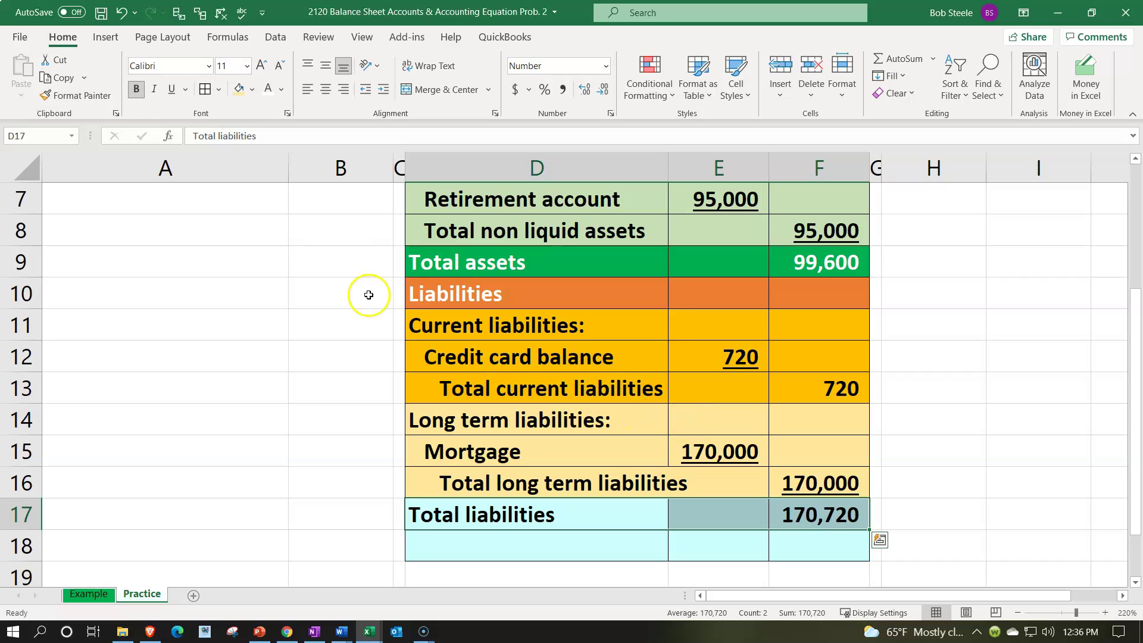
pyautogui.click(252, 90)
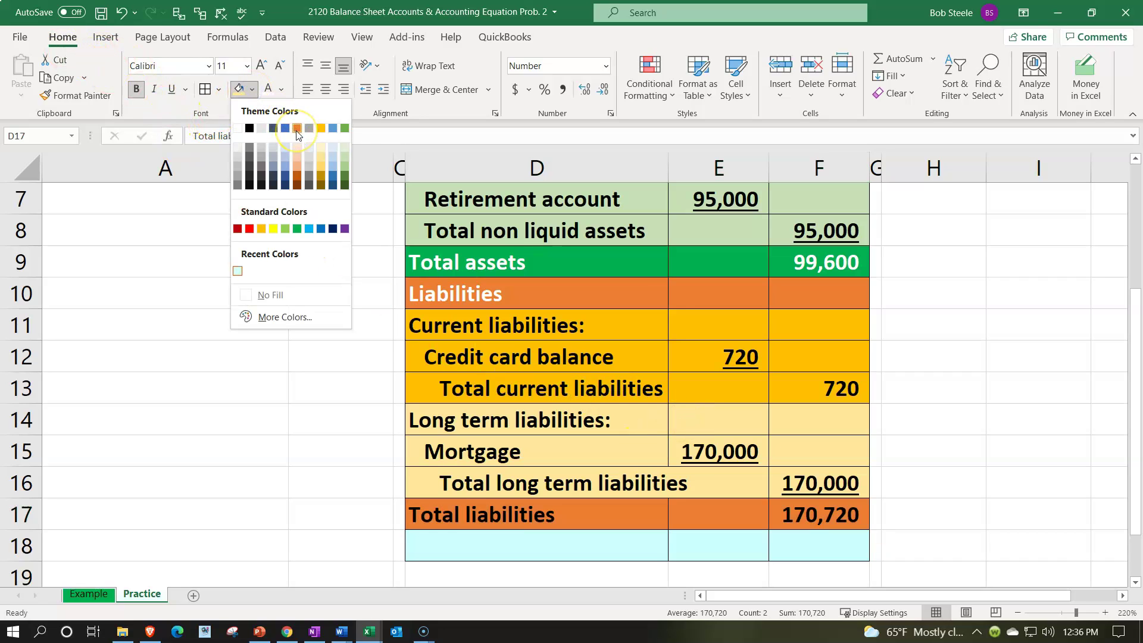
pyautogui.click(297, 129)
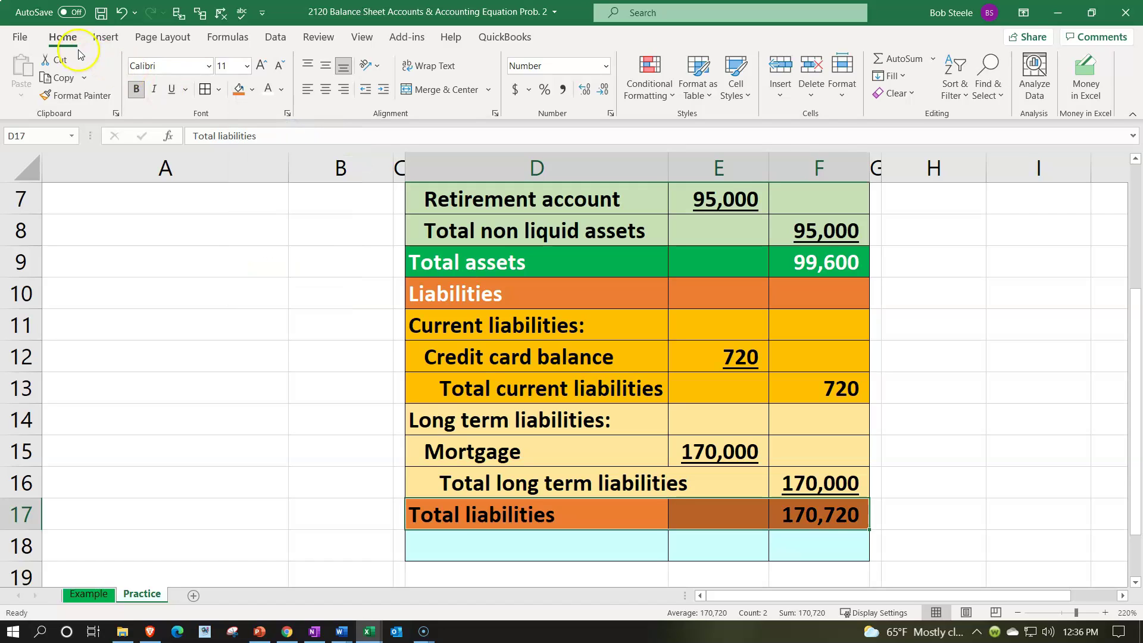
pyautogui.click(266, 90)
pyautogui.click(269, 382)
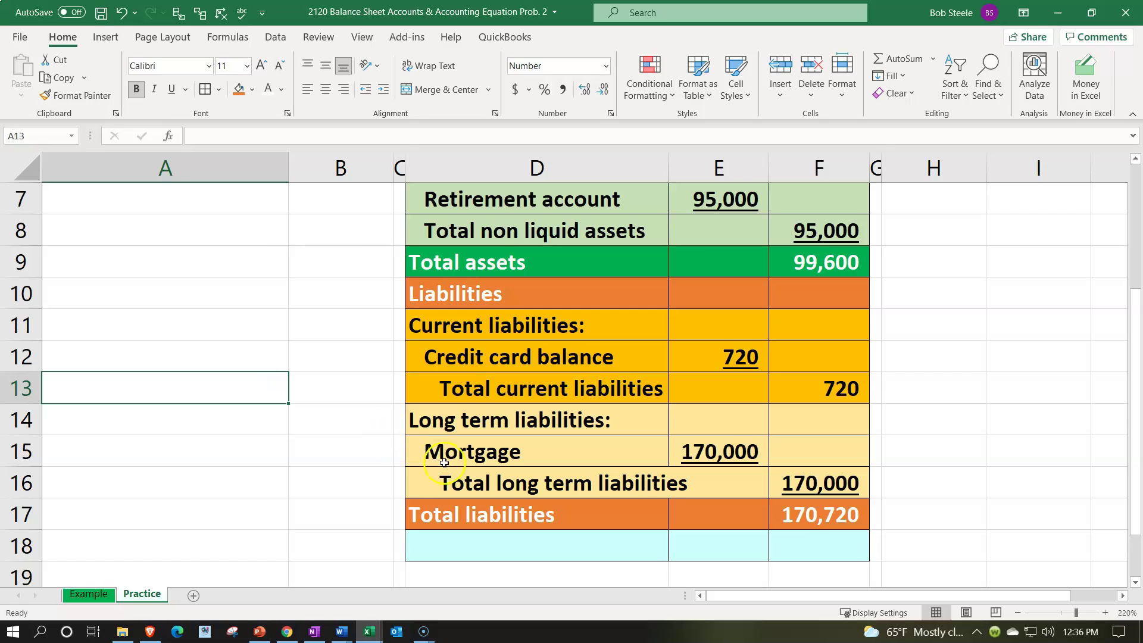
# - Label cell D18 below Total liabilities as Net worth
pyautogui.click(476, 545)
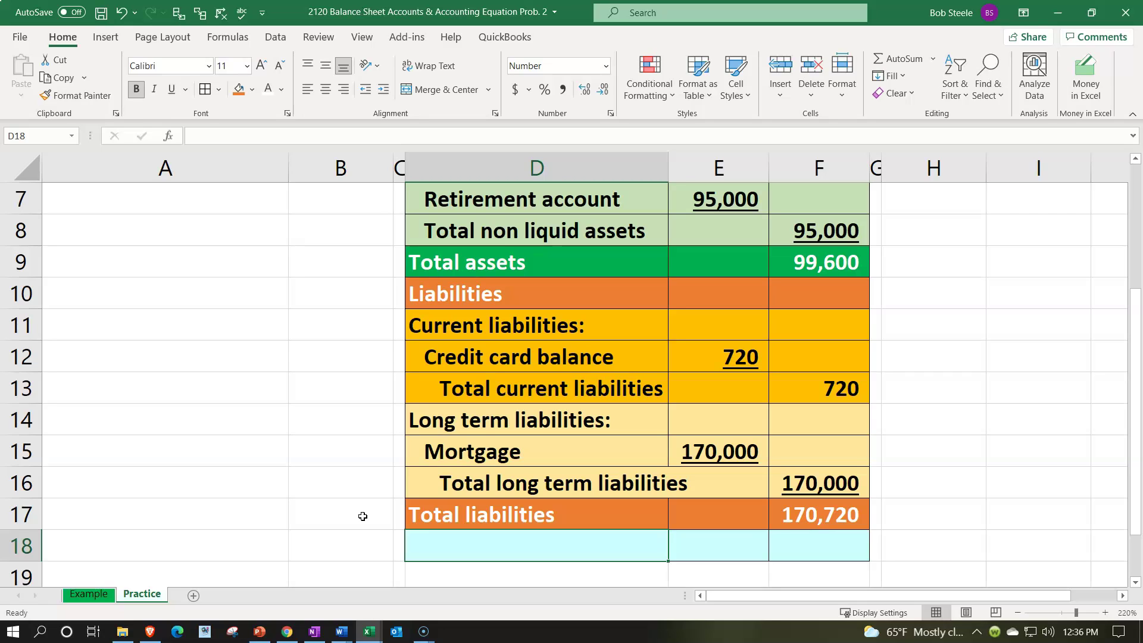
pyautogui.write('Net ')
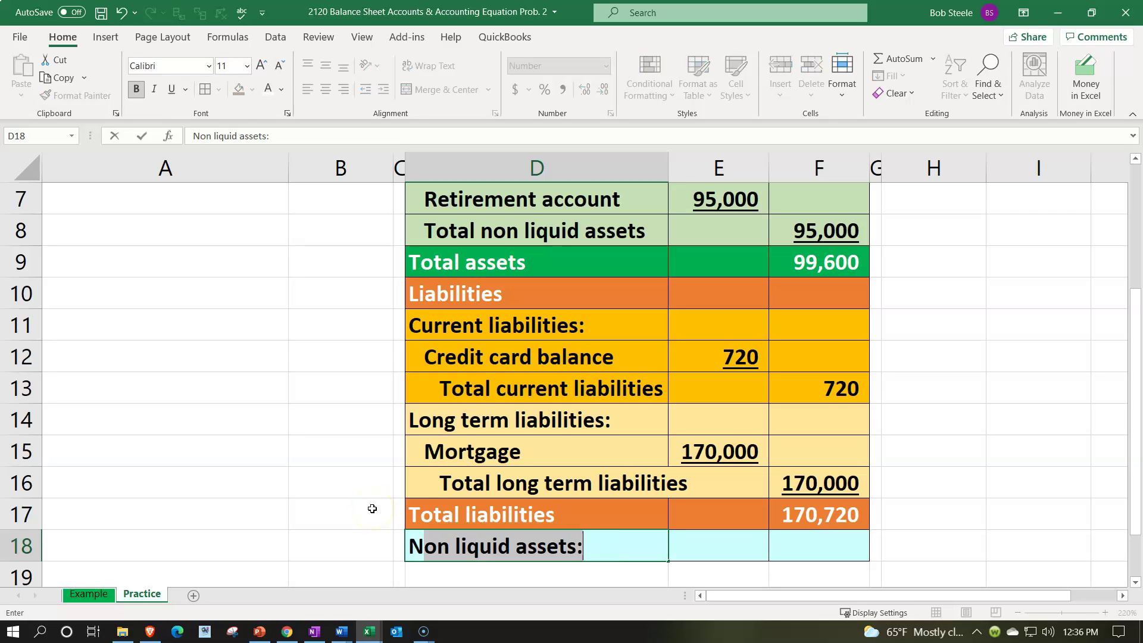
pyautogui.write('worth')
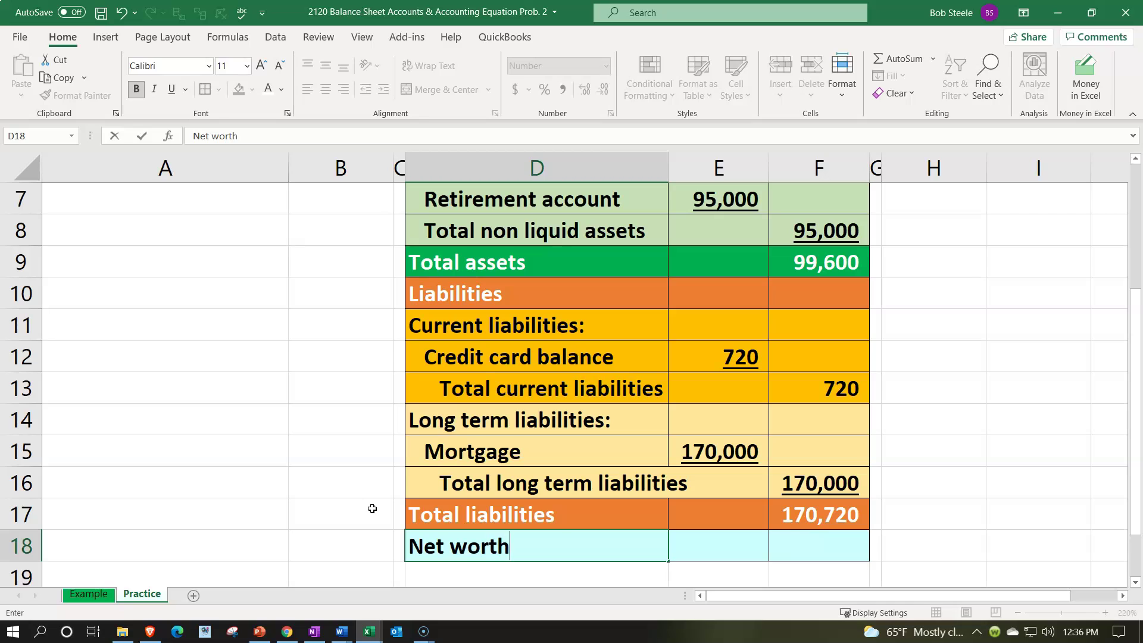
pyautogui.press('Tab')
pyautogui.press('Tab')
# - Apply a double underline to the total assets amount in F9
pyautogui.click(842, 260)
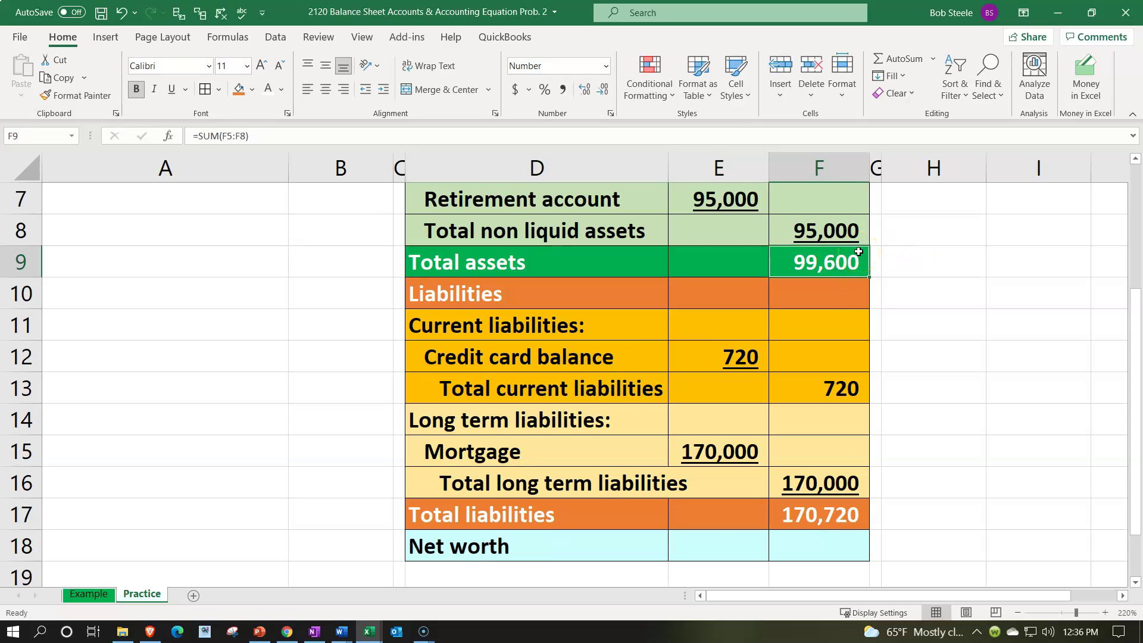
pyautogui.click(186, 91)
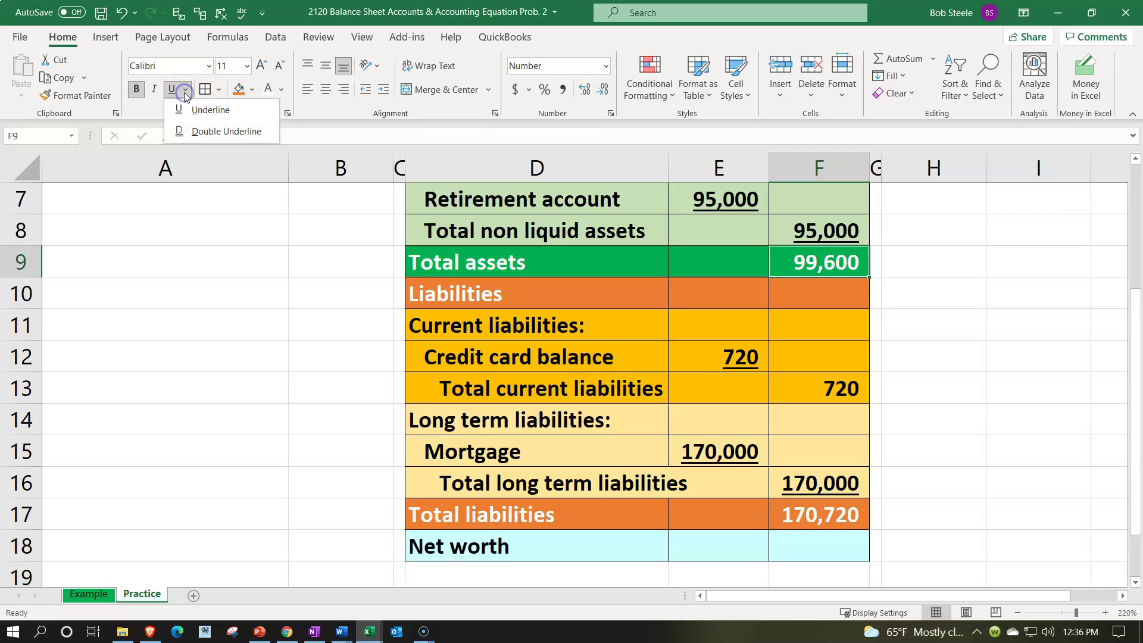
pyautogui.click(198, 130)
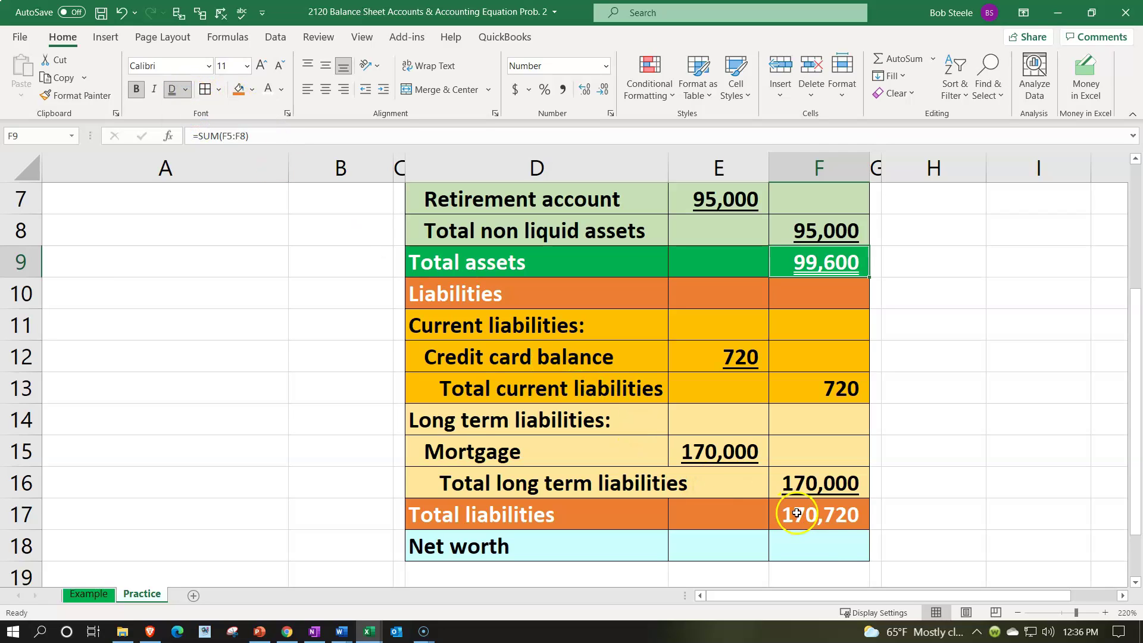
# - Widen the narrow column G beside the balance sheet
pyautogui.click(818, 543)
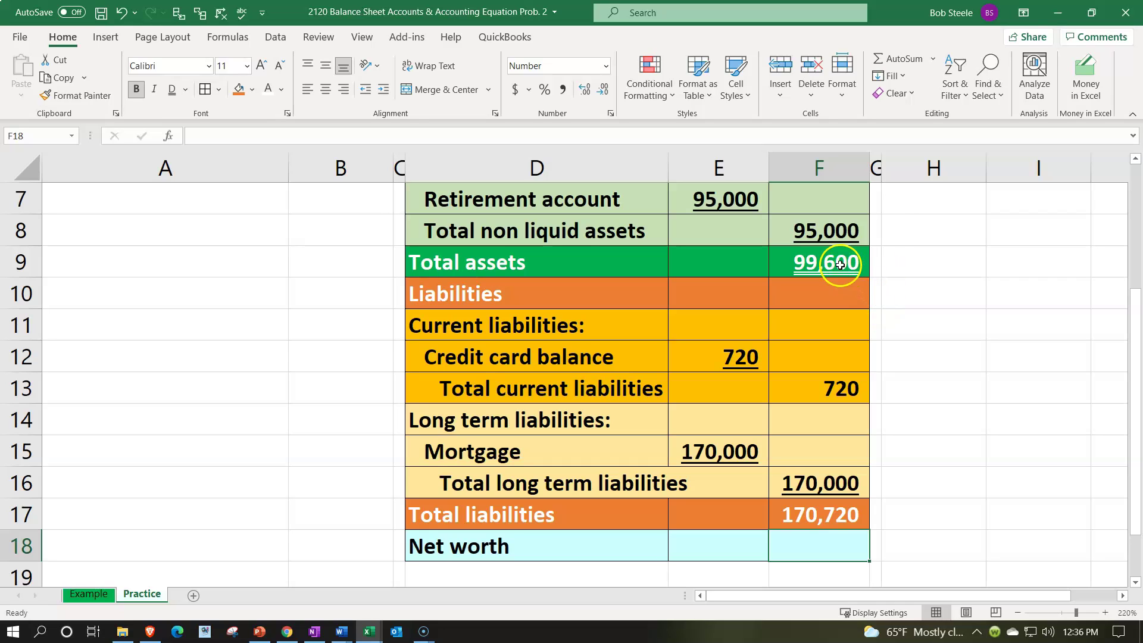
pyautogui.moveTo(880, 166); pyautogui.dragTo(926, 157)
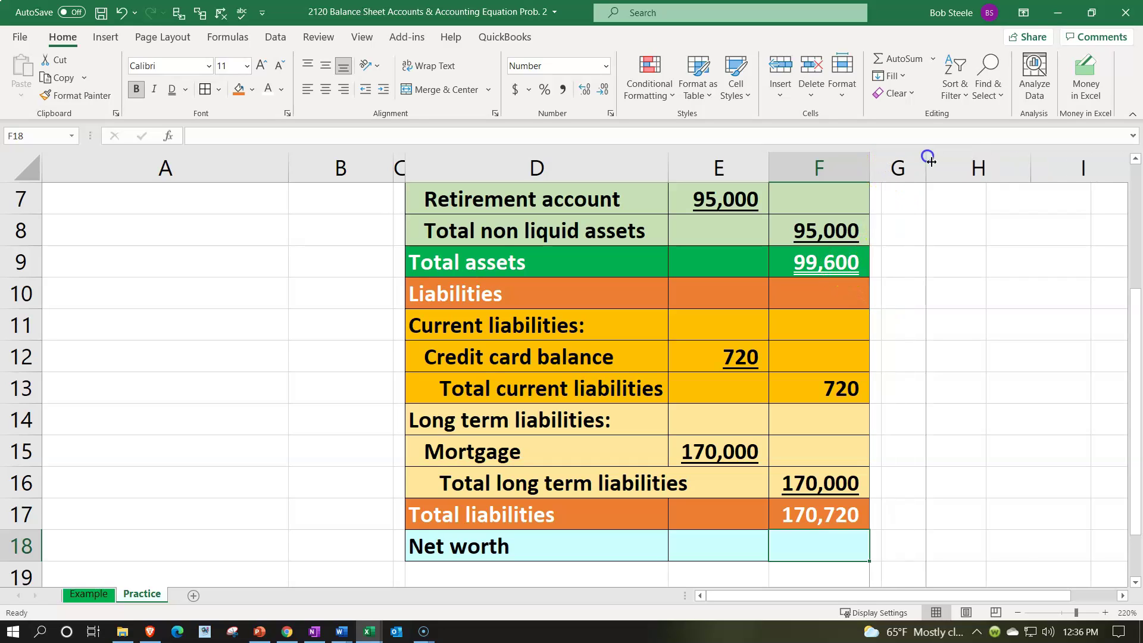
# - Try moving the total assets and total liabilities amounts from F9 and F17 into column G, autofitting that column
pyautogui.click(824, 266)
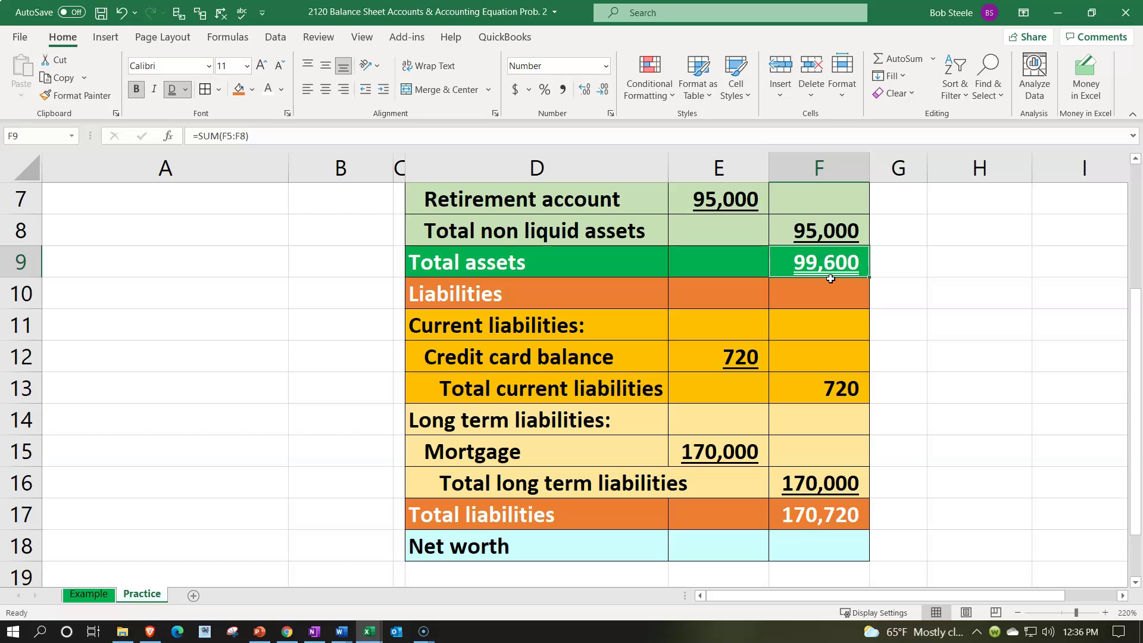
pyautogui.moveTo(869, 257); pyautogui.dragTo(874, 266)
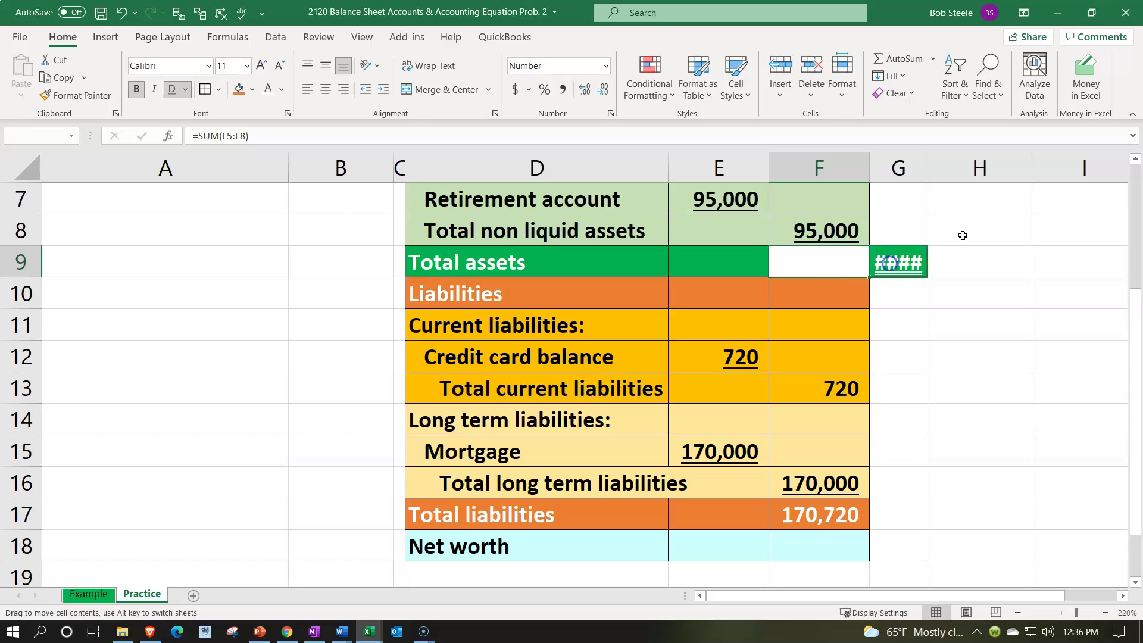
pyautogui.doubleClick(928, 162)
pyautogui.click(880, 454)
pyautogui.click(833, 523)
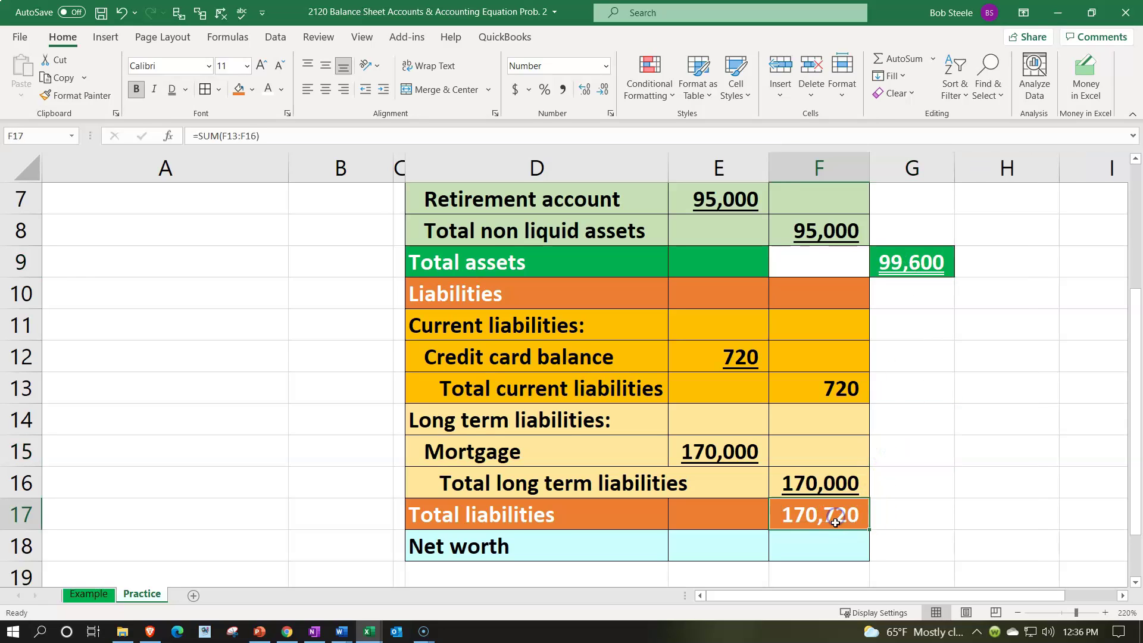
pyautogui.moveTo(832, 527); pyautogui.dragTo(889, 523)
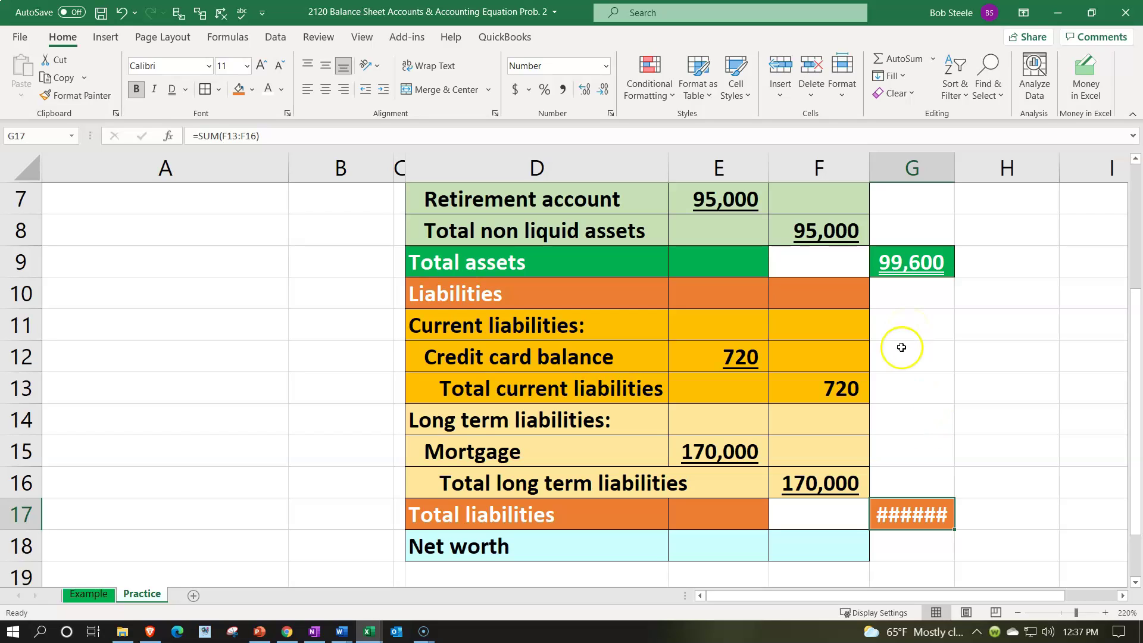
# - Undo both moves of the totals into column G and the column autofit
pyautogui.click(125, 14)
pyautogui.click(126, 16)
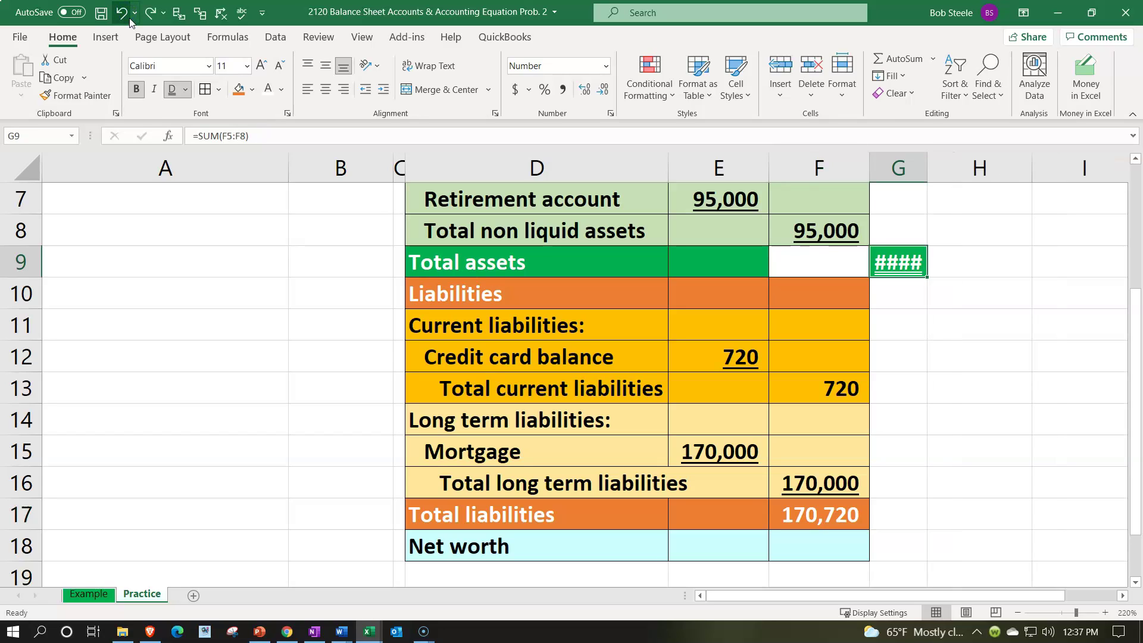
pyautogui.click(126, 16)
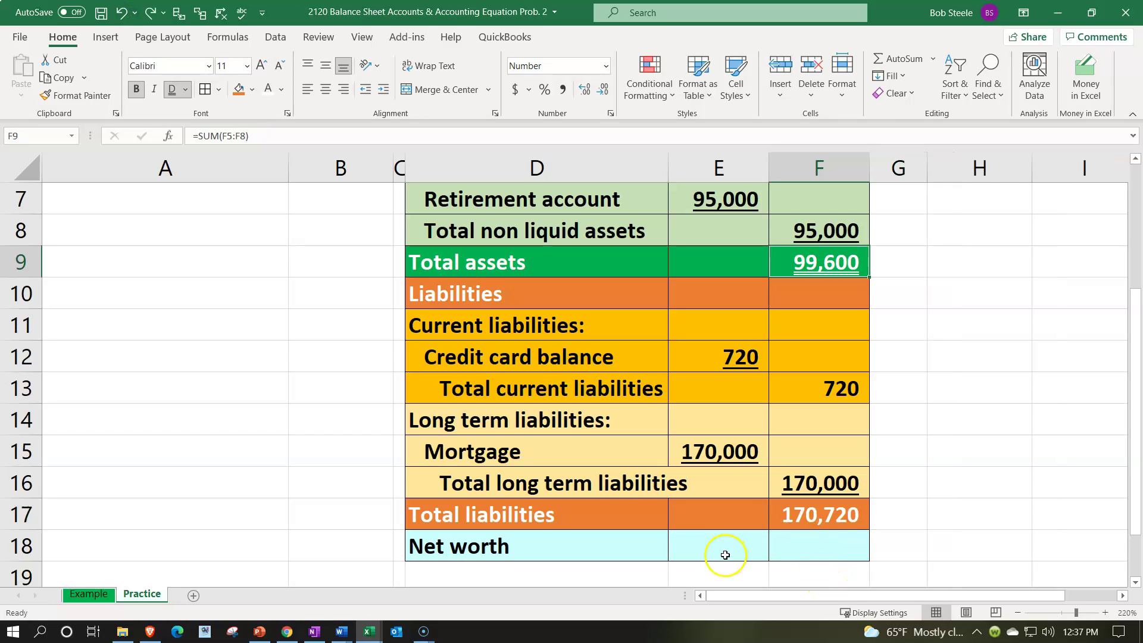
# - Calculate net worth in F18 as total assets minus total liabilities with the formula =F9-F17
pyautogui.click(799, 541)
pyautogui.write('=')
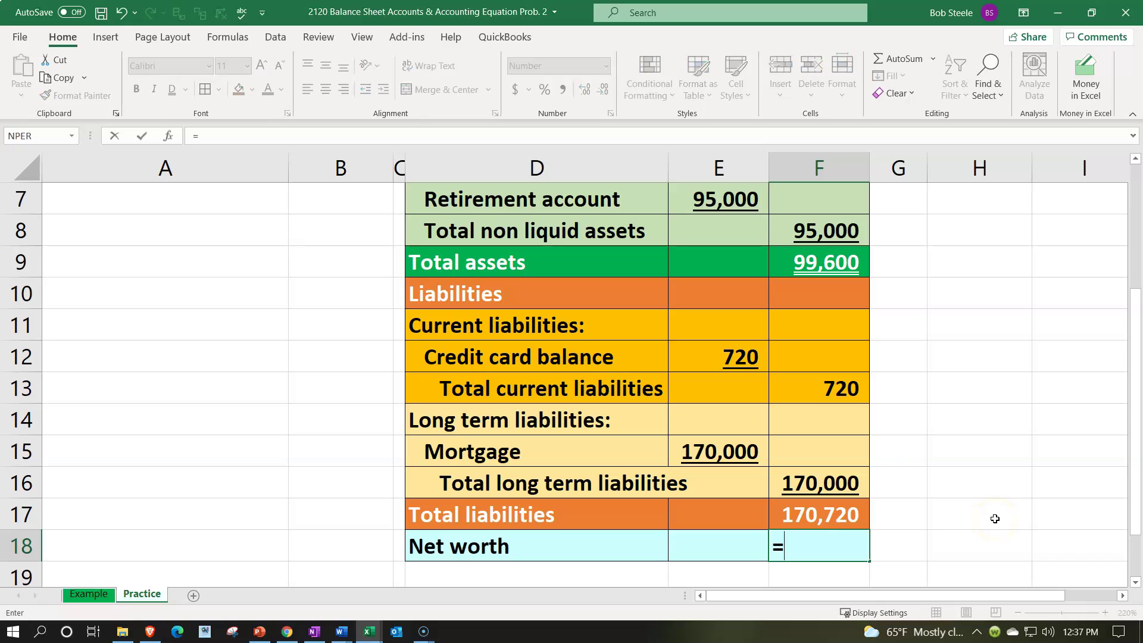
pyautogui.click(824, 257)
pyautogui.write('-')
pyautogui.click(838, 514)
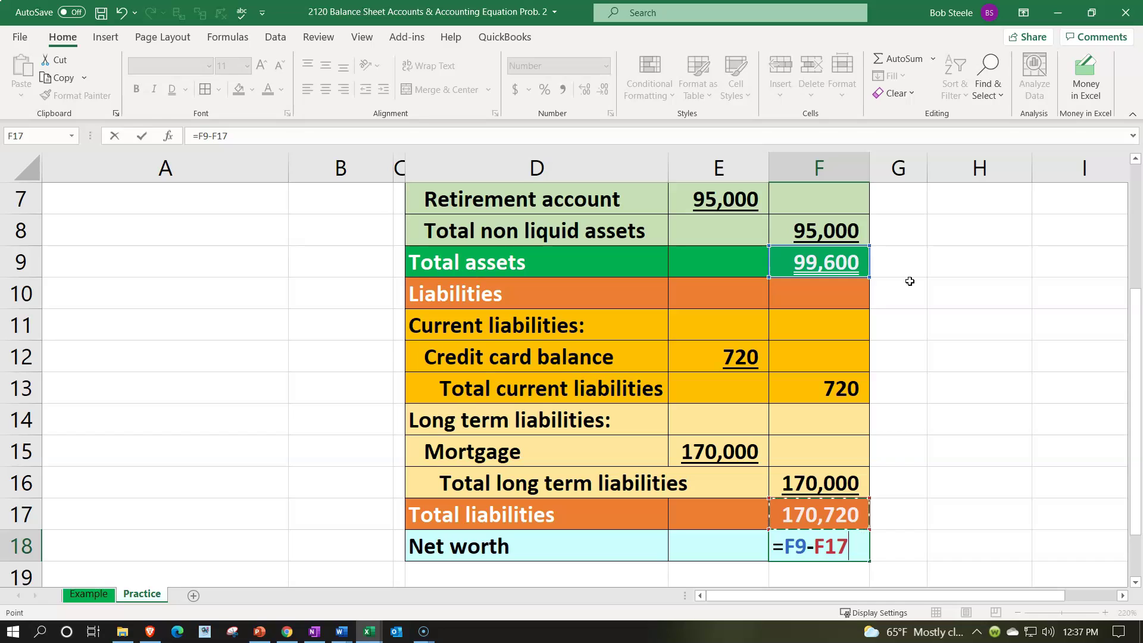
pyautogui.press('Return')
pyautogui.press('Up')
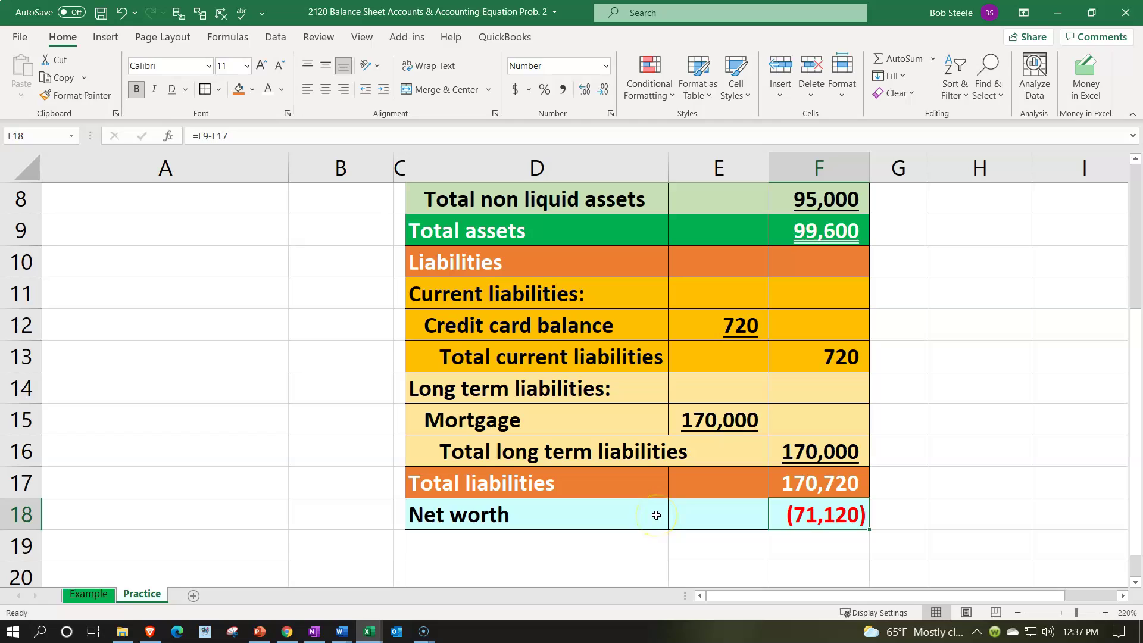
pyautogui.moveTo(656, 514); pyautogui.dragTo(784, 522)
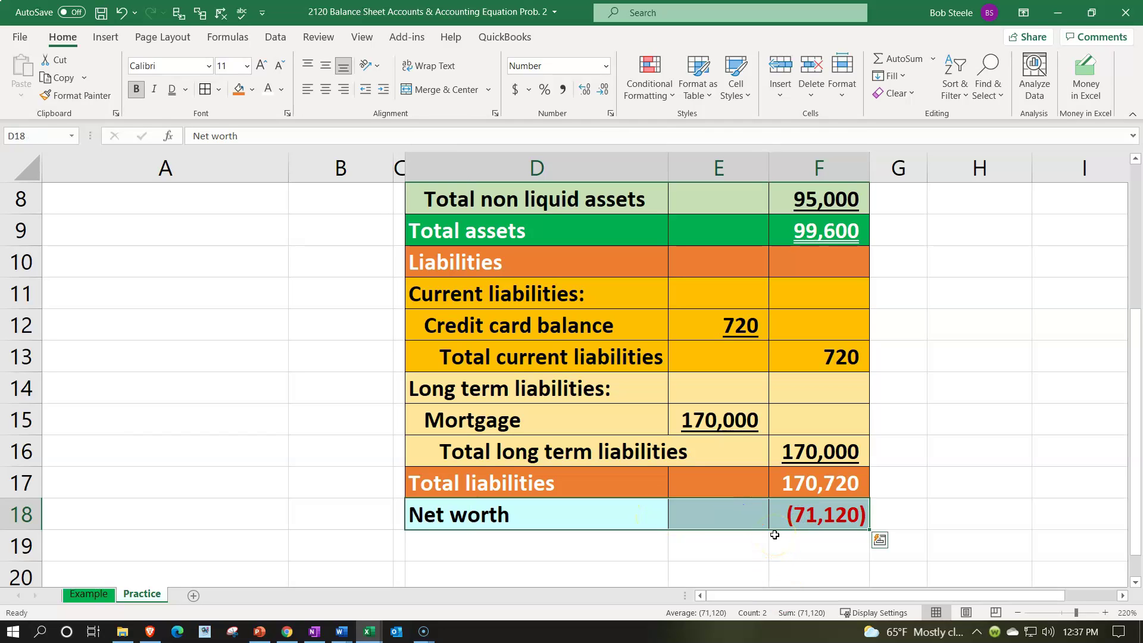
pyautogui.click(911, 486)
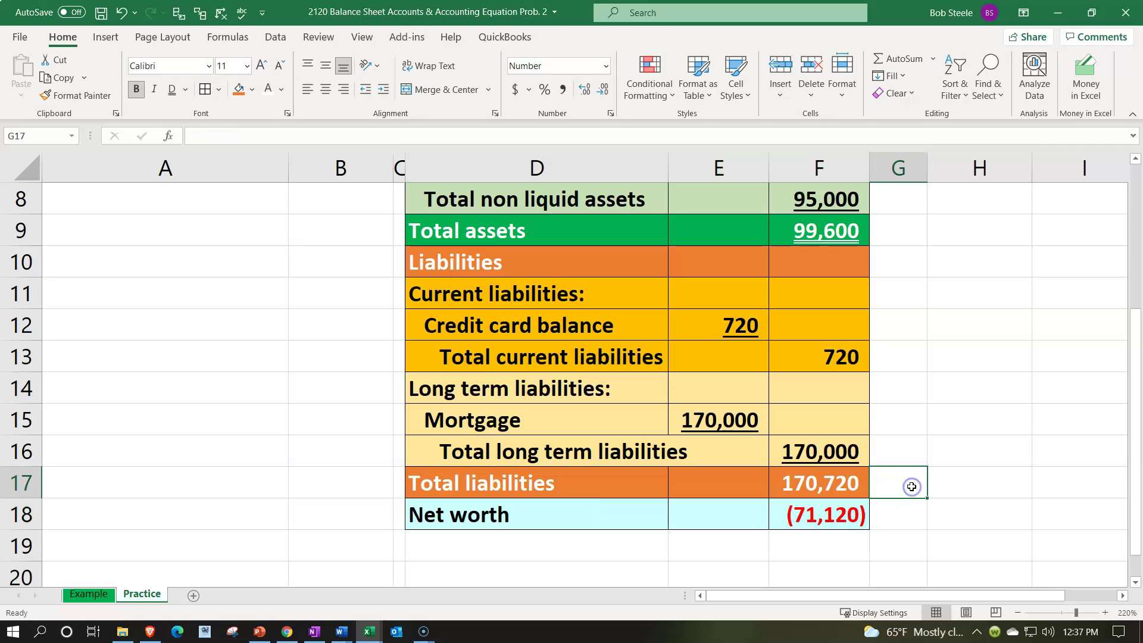
pyautogui.scroll(2, 911, 486)
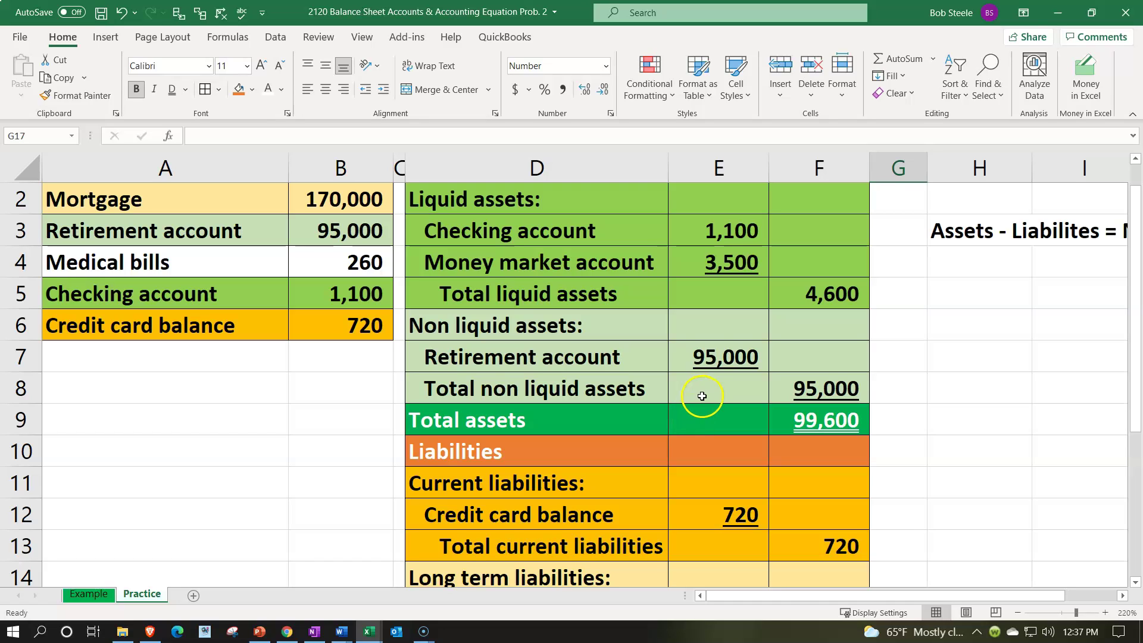
# - Fill the Net worth row, D18:F18, with the standard light blue color
pyautogui.scroll(-2, 701, 394)
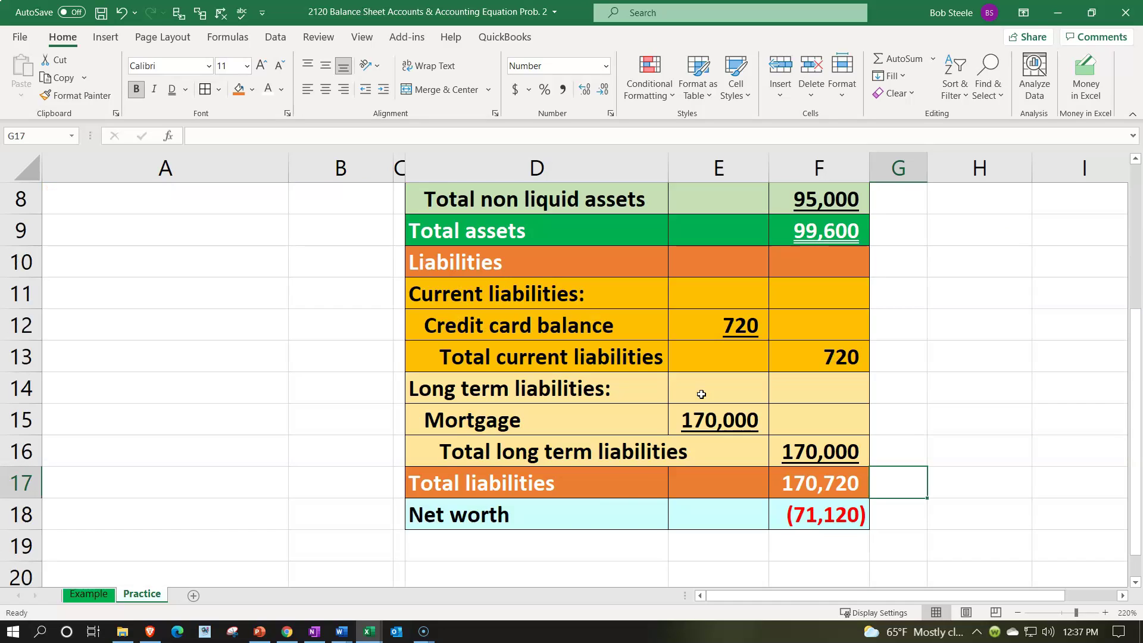
pyautogui.moveTo(604, 521); pyautogui.dragTo(800, 517)
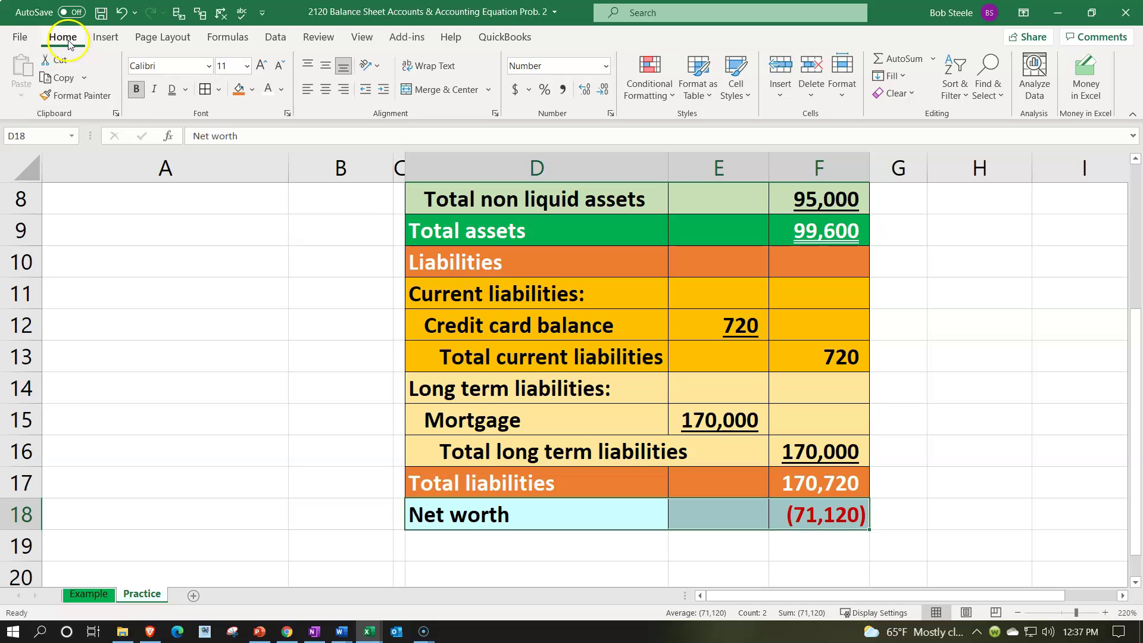
pyautogui.click(254, 93)
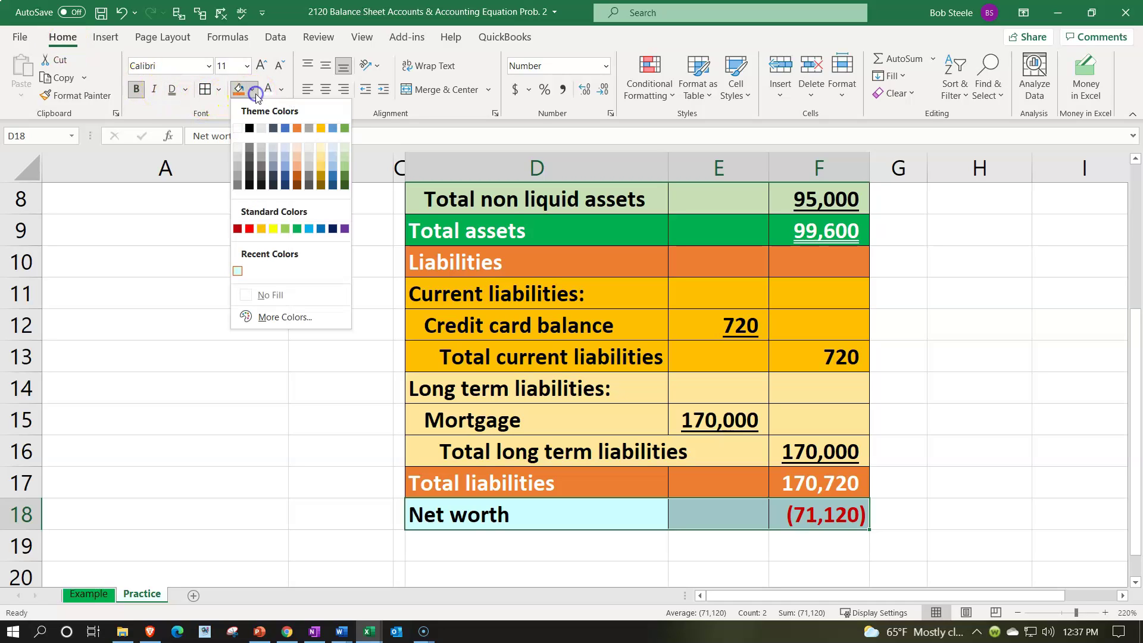
pyautogui.click(309, 230)
pyautogui.click(915, 368)
# - Review the finished balance sheet from the assets section down to the net worth row and its formula in F18
pyautogui.scroll(1, 914, 374)
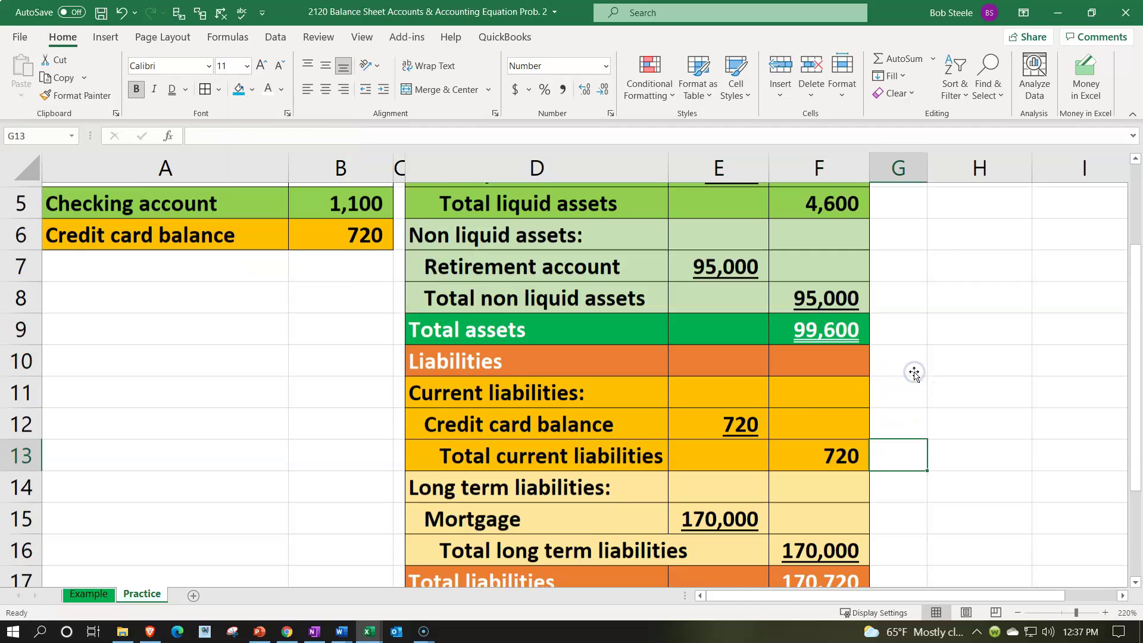
pyautogui.scroll(2, 914, 373)
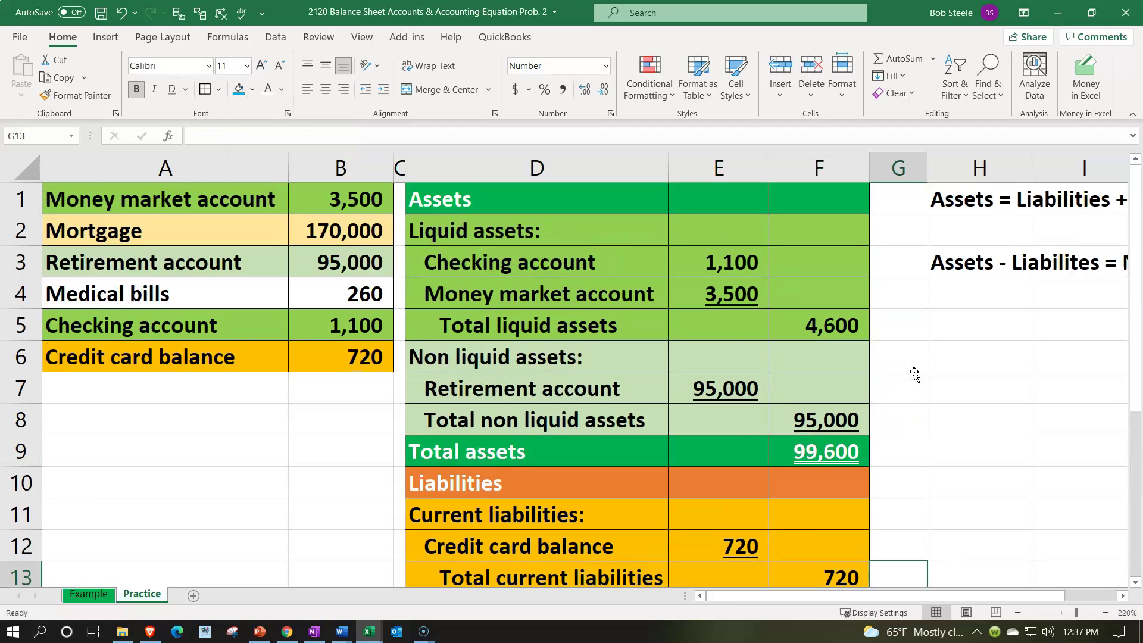
pyautogui.click(804, 349)
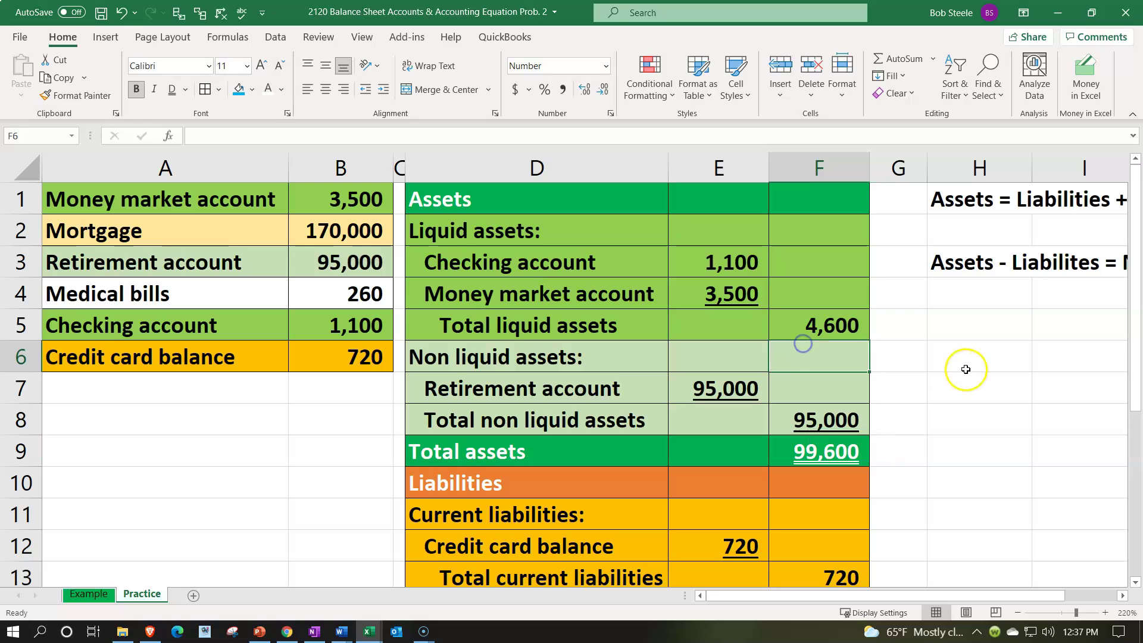
pyautogui.scroll(-1, 969, 369)
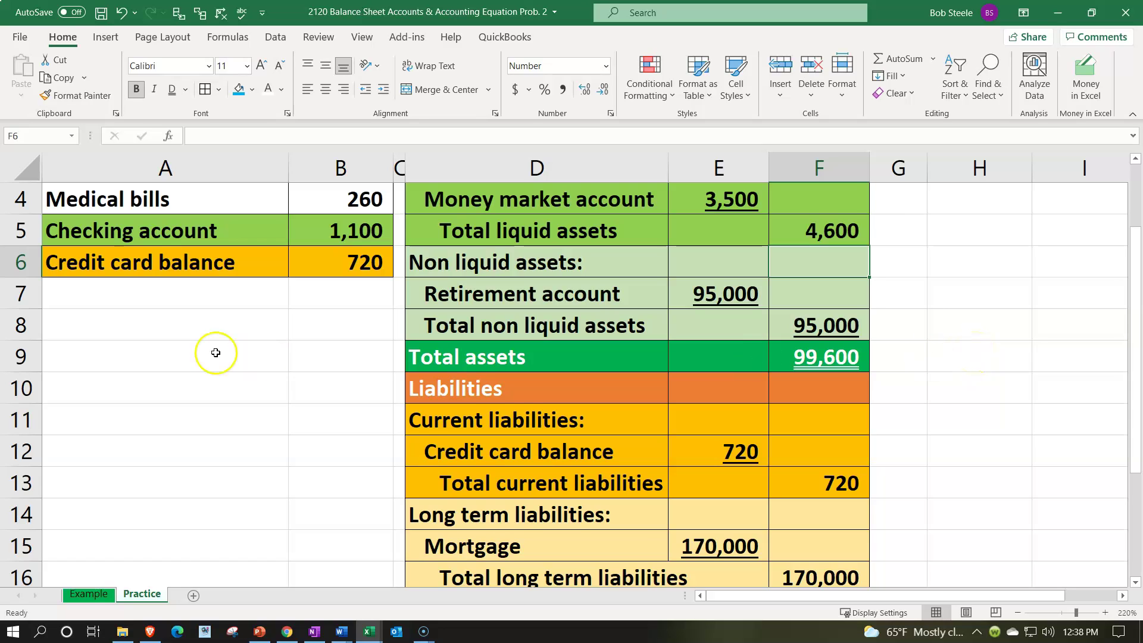
pyautogui.click(207, 331)
pyautogui.scroll(-1, 207, 331)
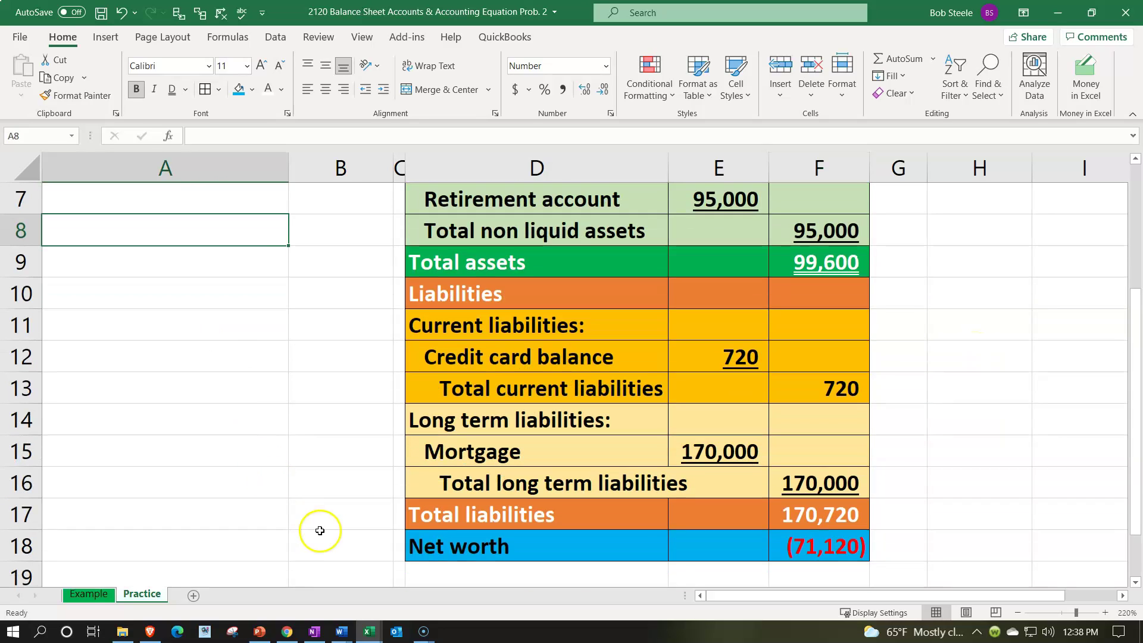
pyautogui.click(434, 543)
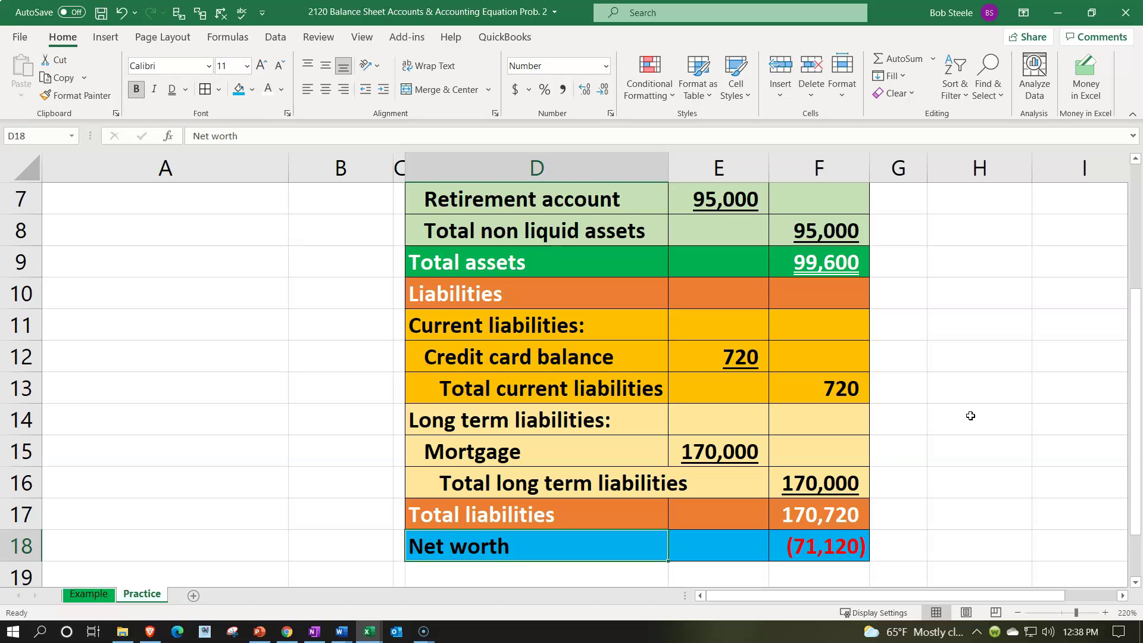
pyautogui.click(815, 549)
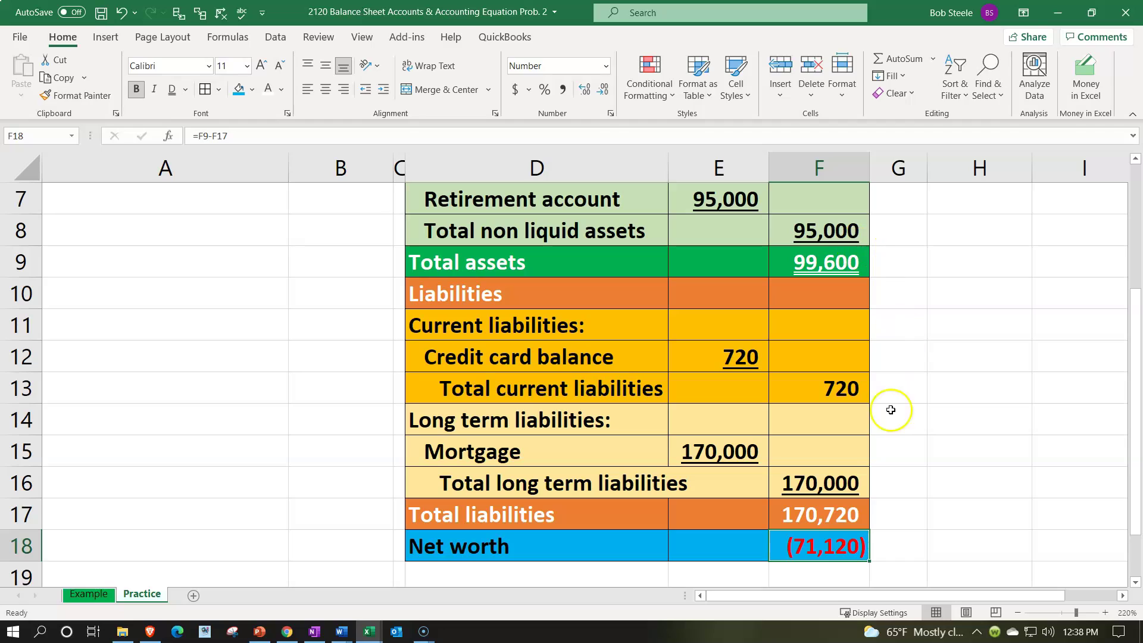
pyautogui.click(874, 474)
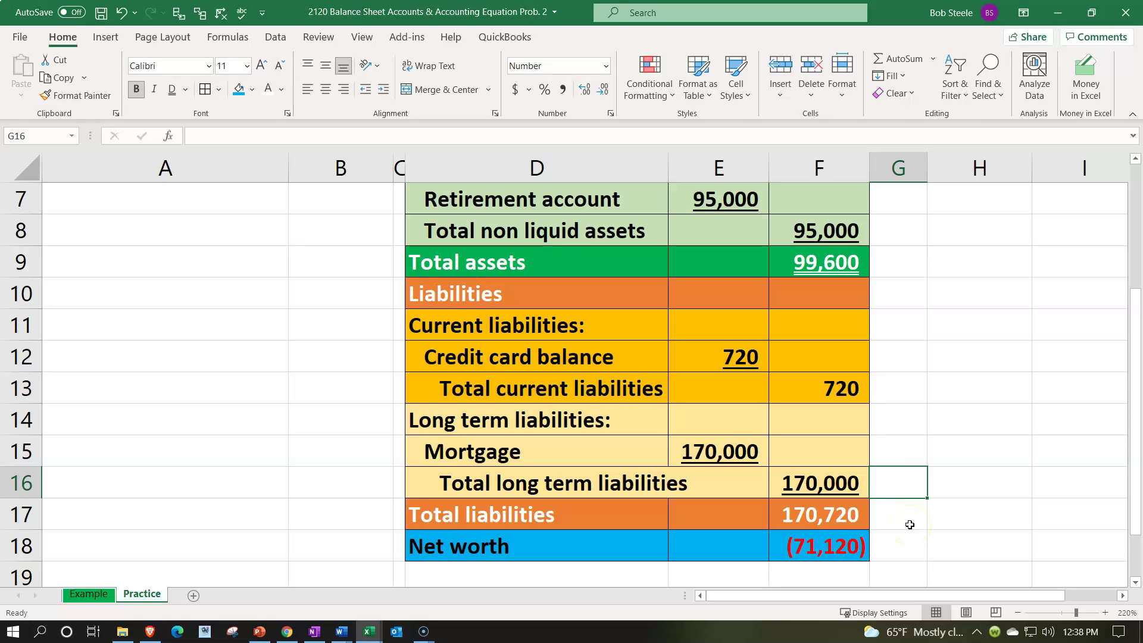
# - Examine how the balance sheet groups liquid and non liquid assets and current and long term liabilities against the account list
pyautogui.scroll(2, 909, 524)
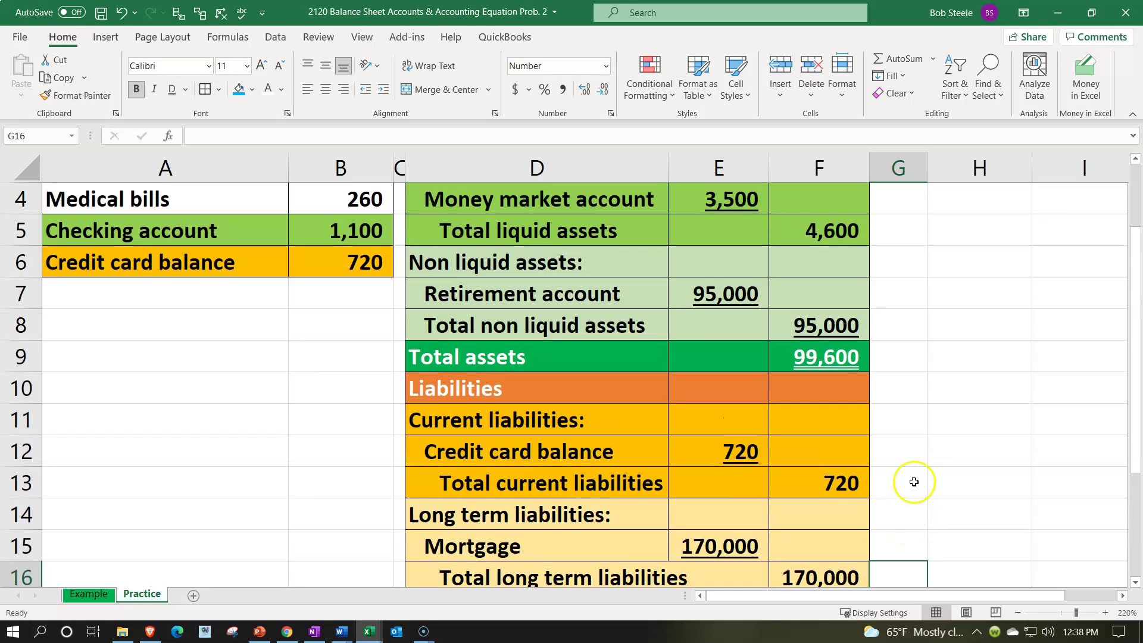
pyautogui.click(914, 394)
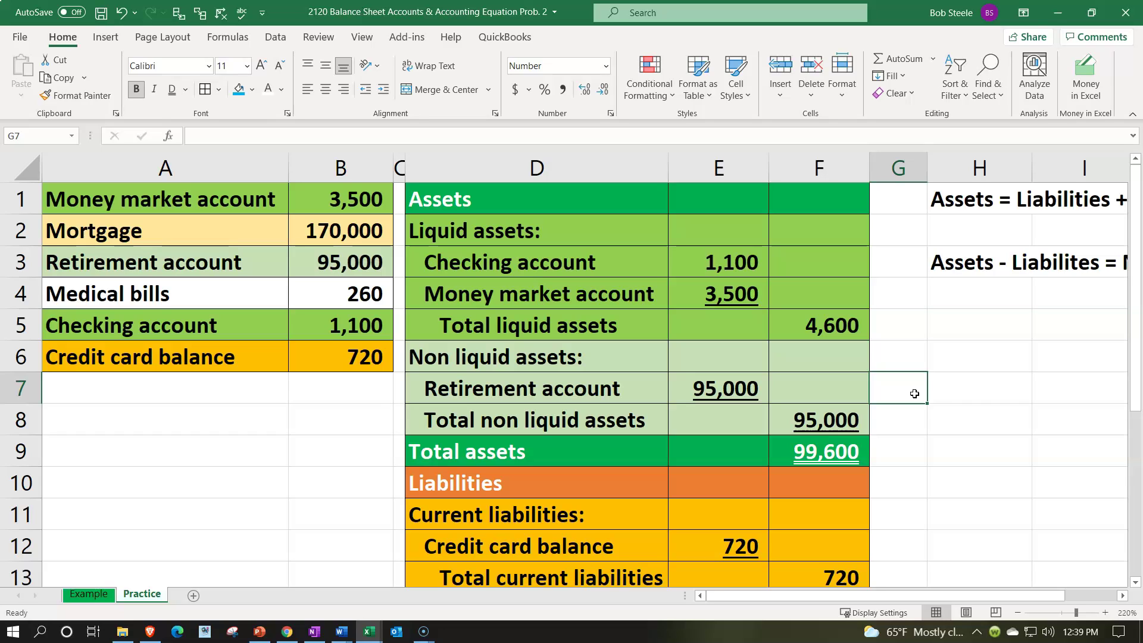
pyautogui.click(616, 396)
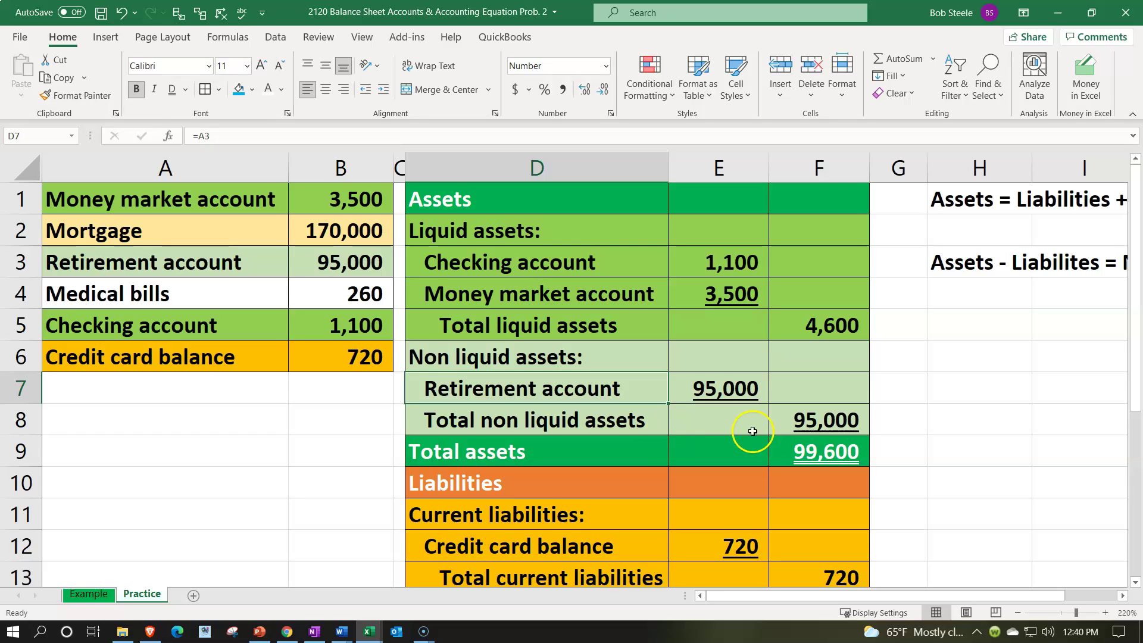
pyautogui.click(920, 395)
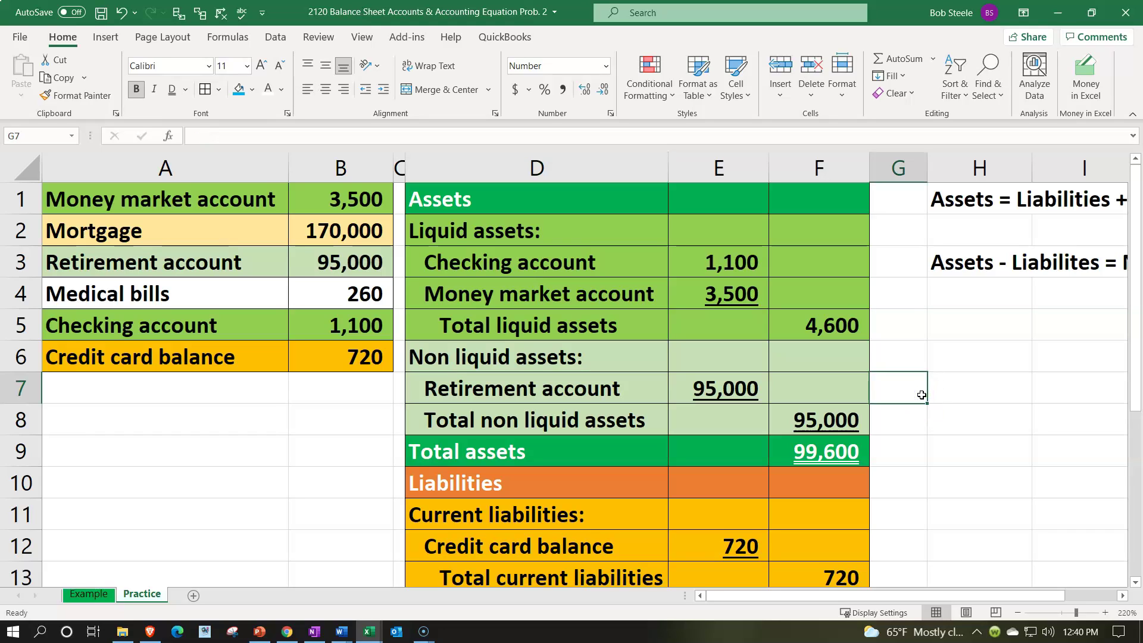
pyautogui.click(827, 305)
pyautogui.scroll(-1, 828, 305)
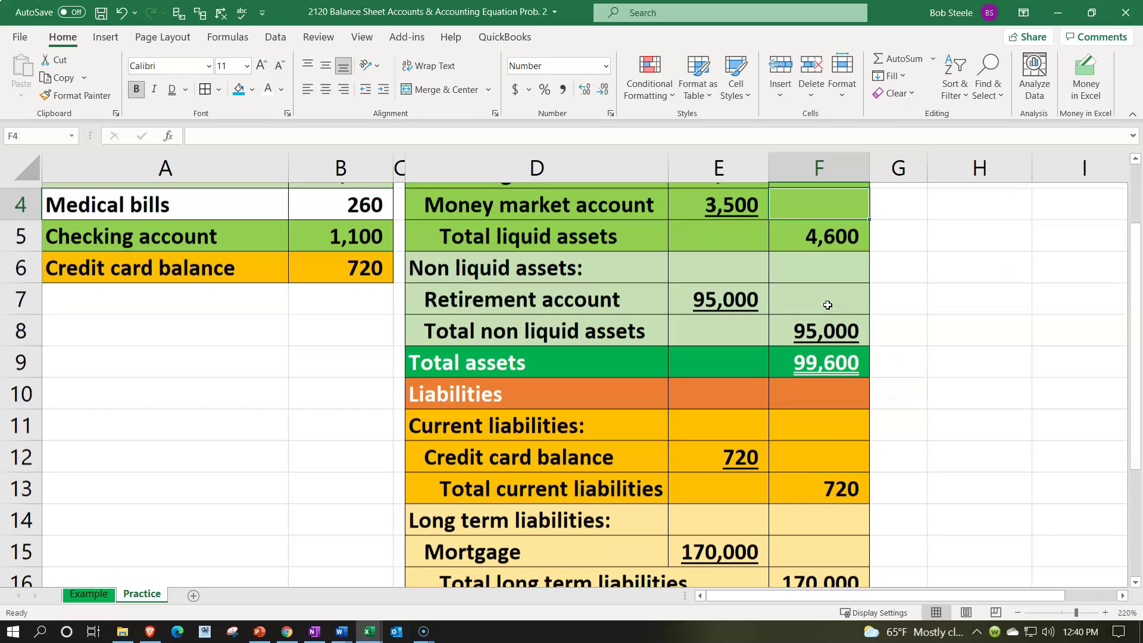
pyautogui.scroll(1, 829, 306)
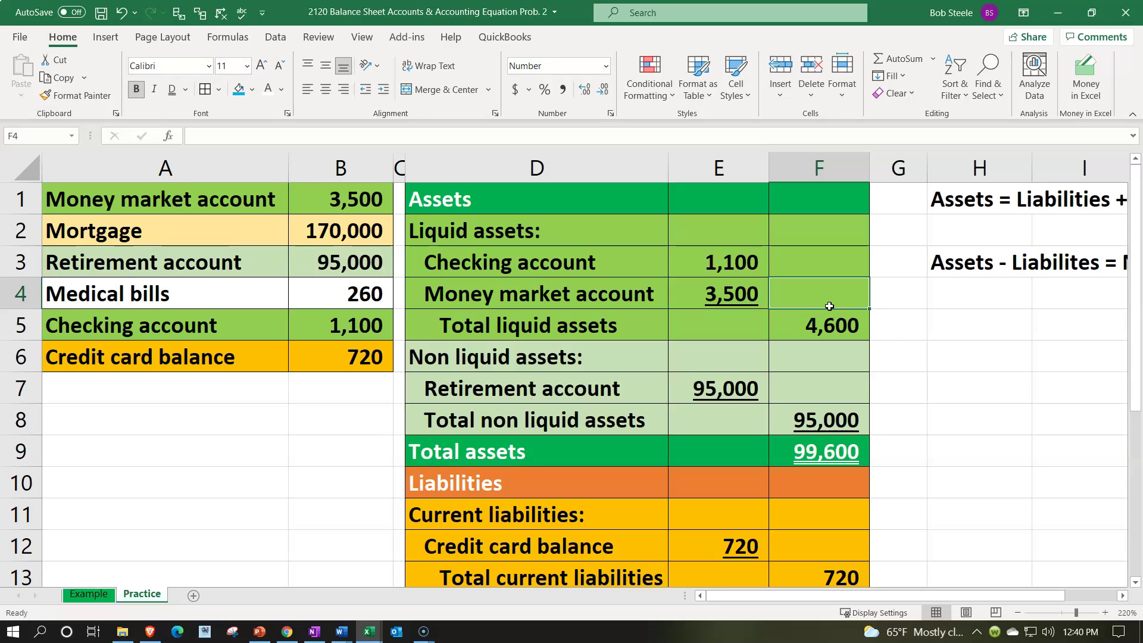
pyautogui.click(886, 326)
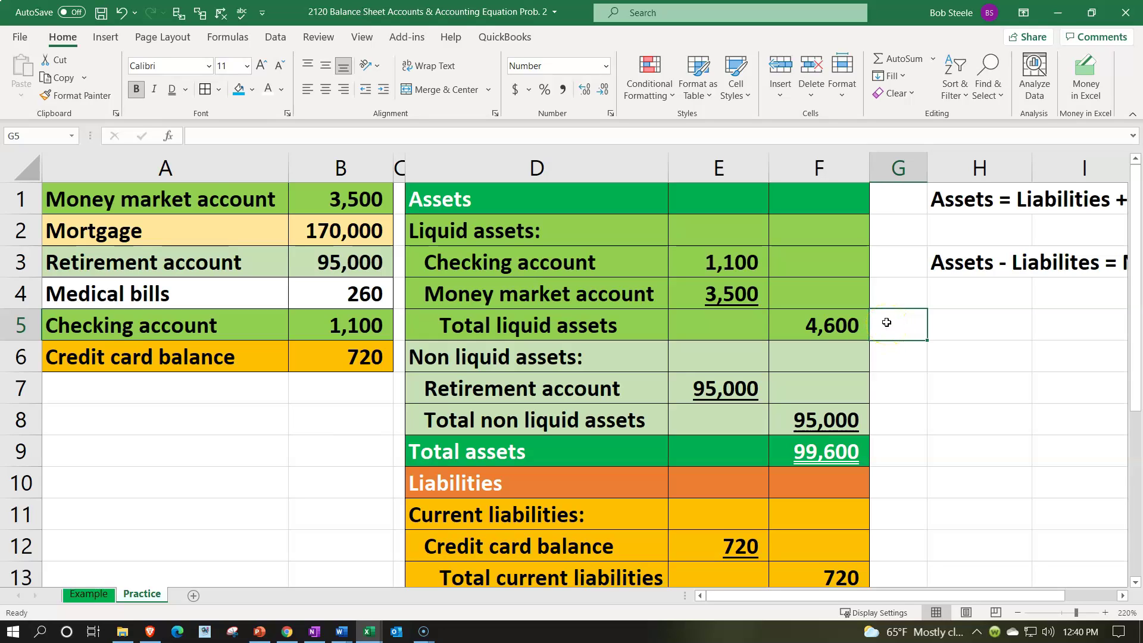
pyautogui.click(898, 378)
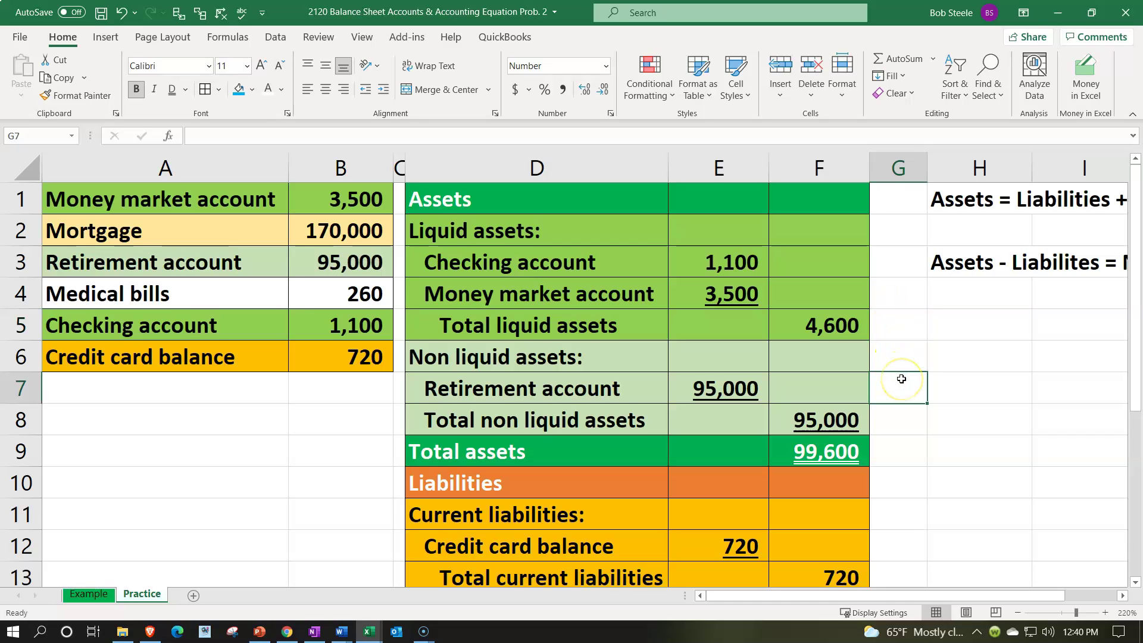
pyautogui.scroll(-2, 901, 379)
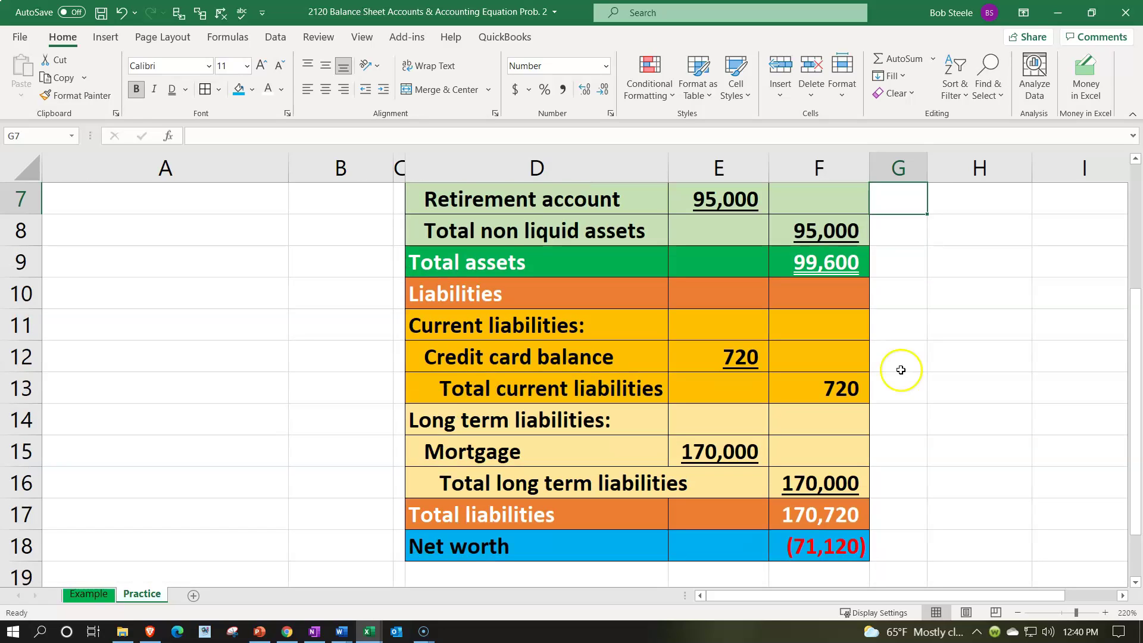
pyautogui.click(900, 366)
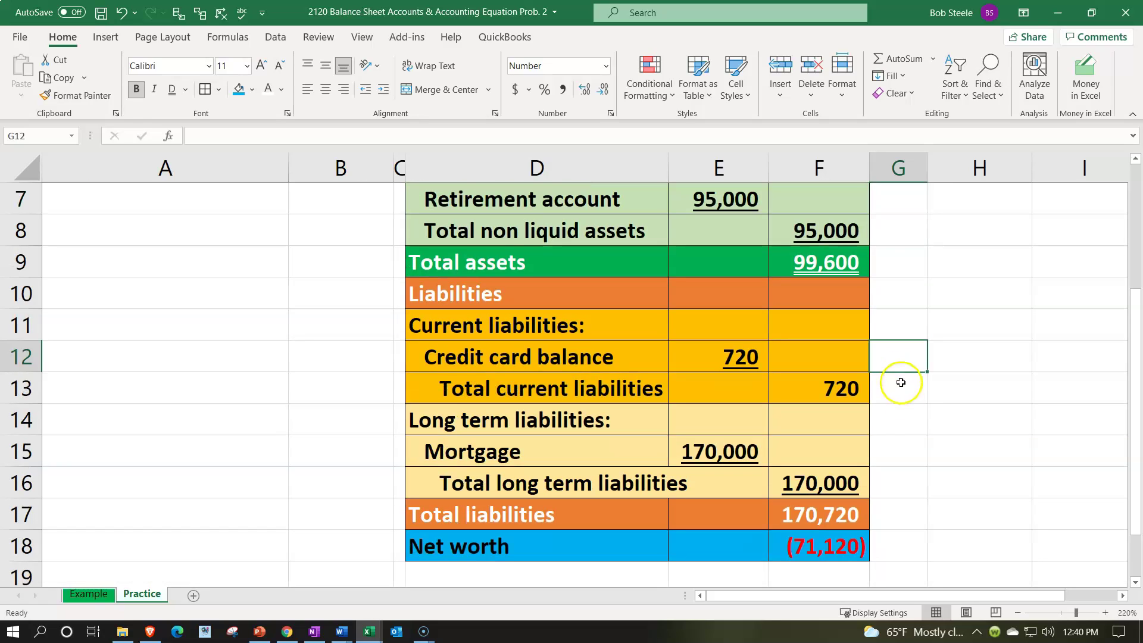
pyautogui.click(904, 419)
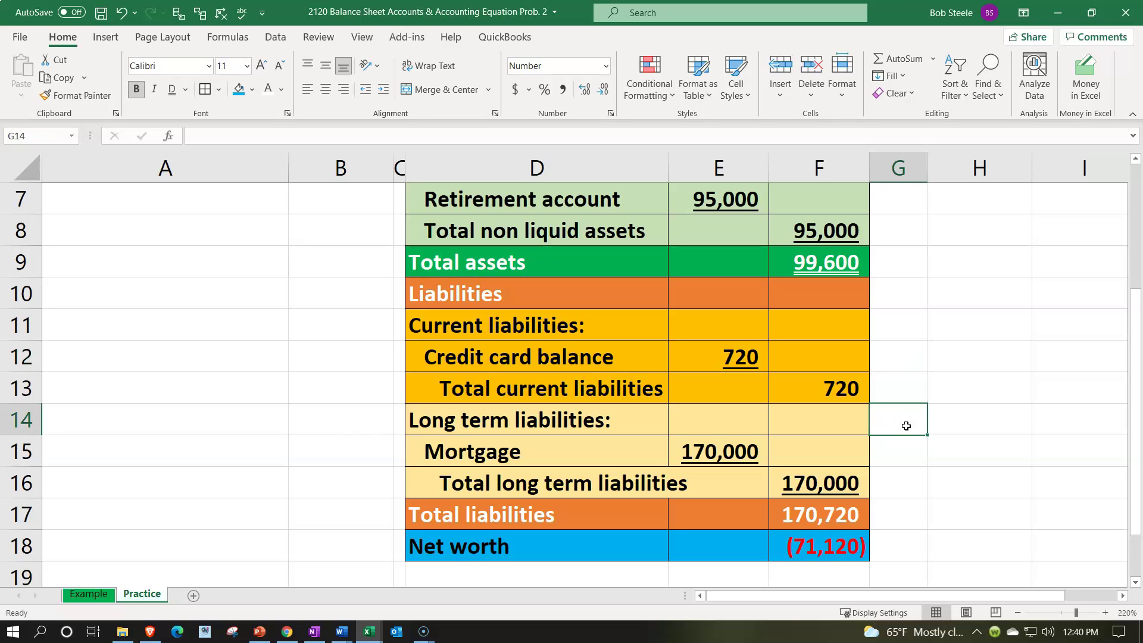
pyautogui.scroll(2, 905, 426)
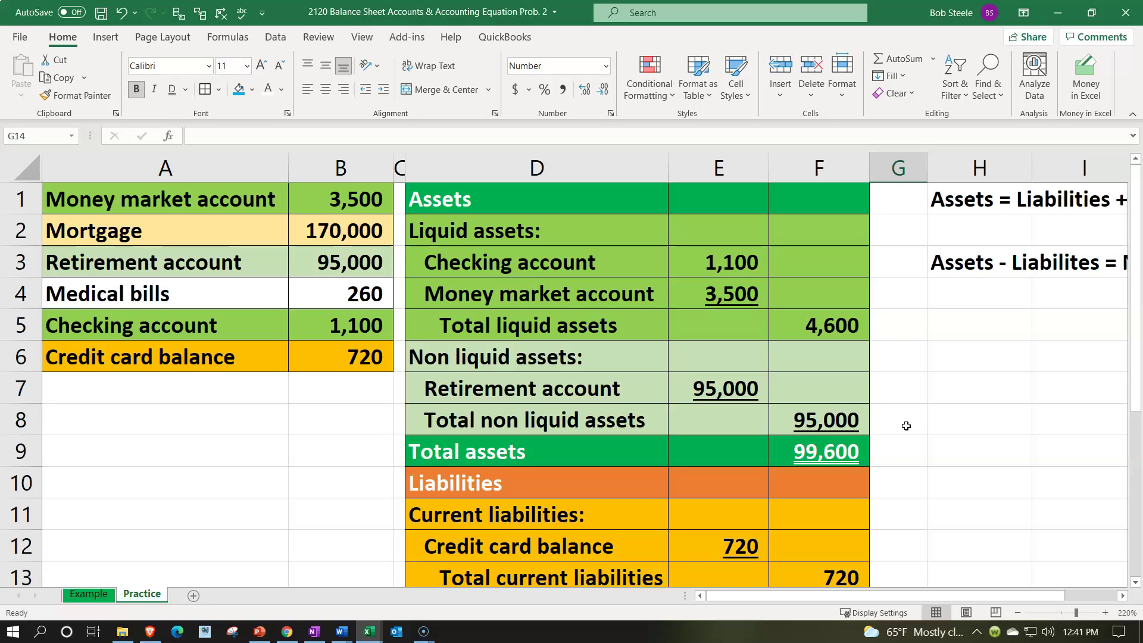
pyautogui.click(906, 426)
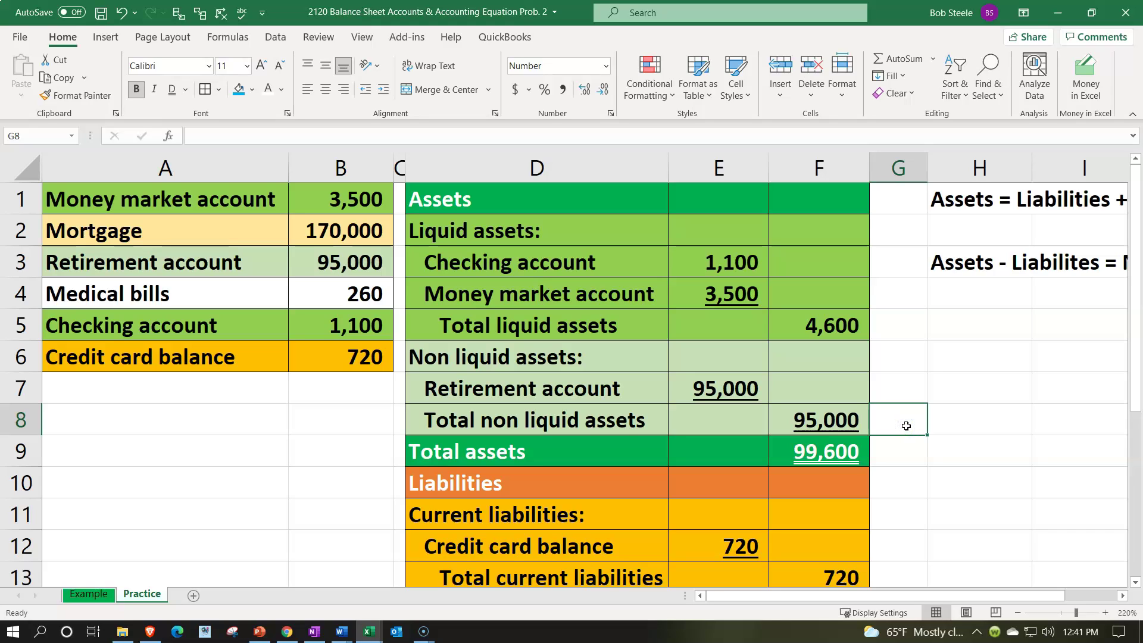